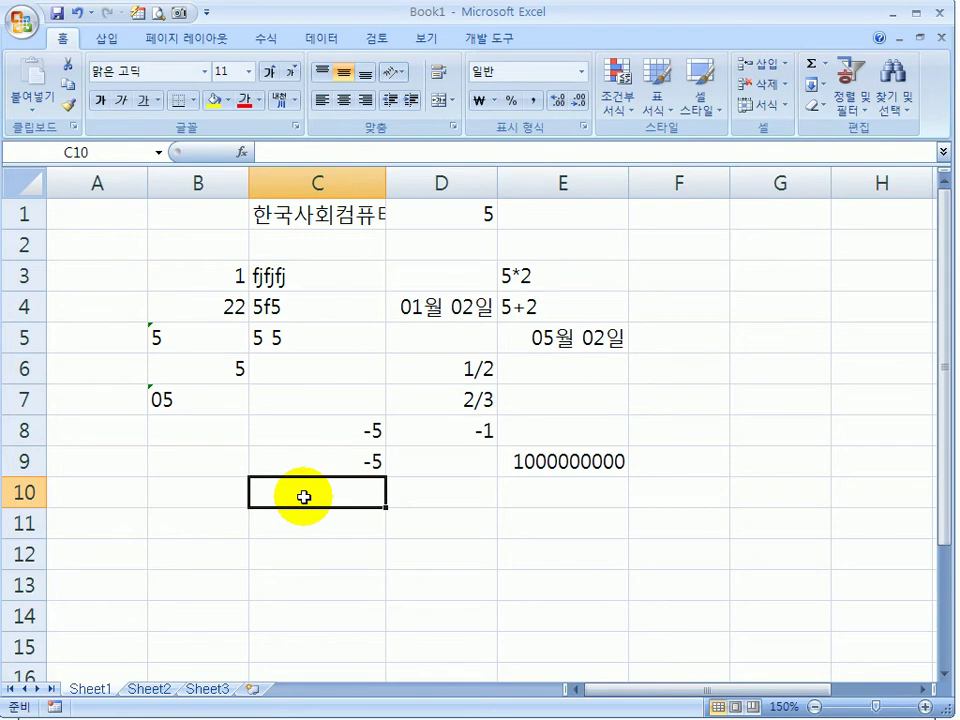
# Enter the two-digit-year dates 06-05-05 in cell D10 and 19-5-5 in cell D11.
pyautogui.click(428, 495)
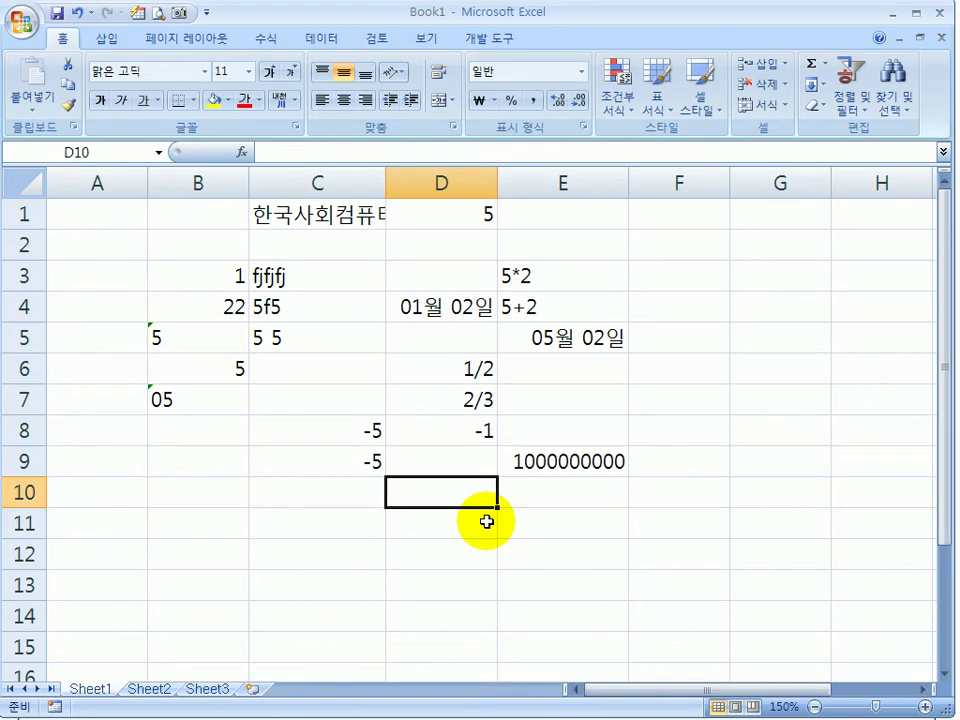
pyautogui.write('06')
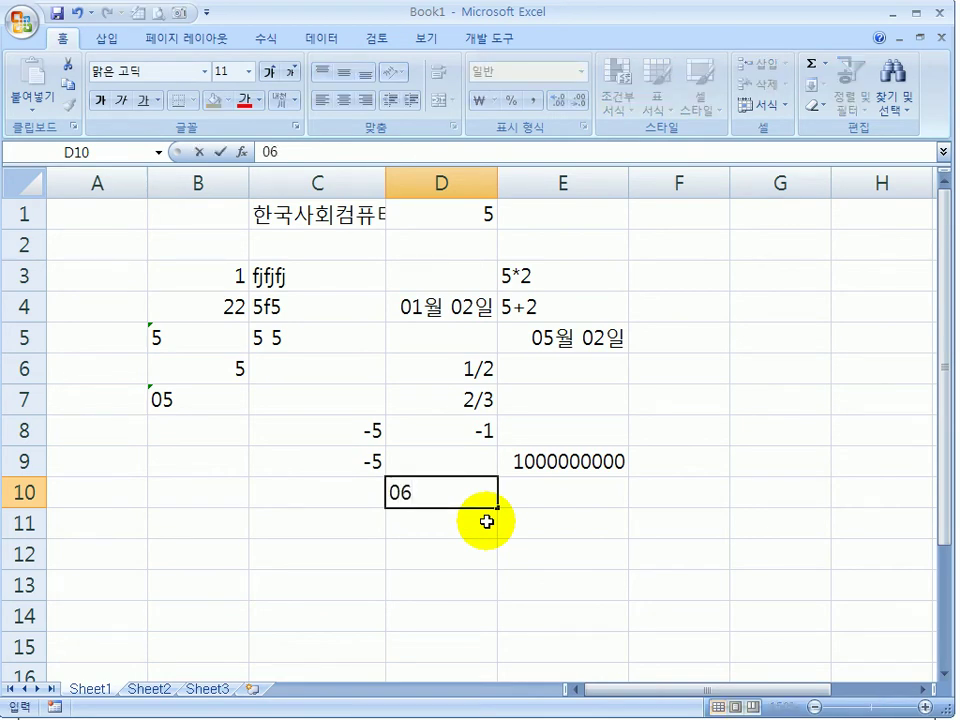
pyautogui.write('-05-05')
pyautogui.press('Return')
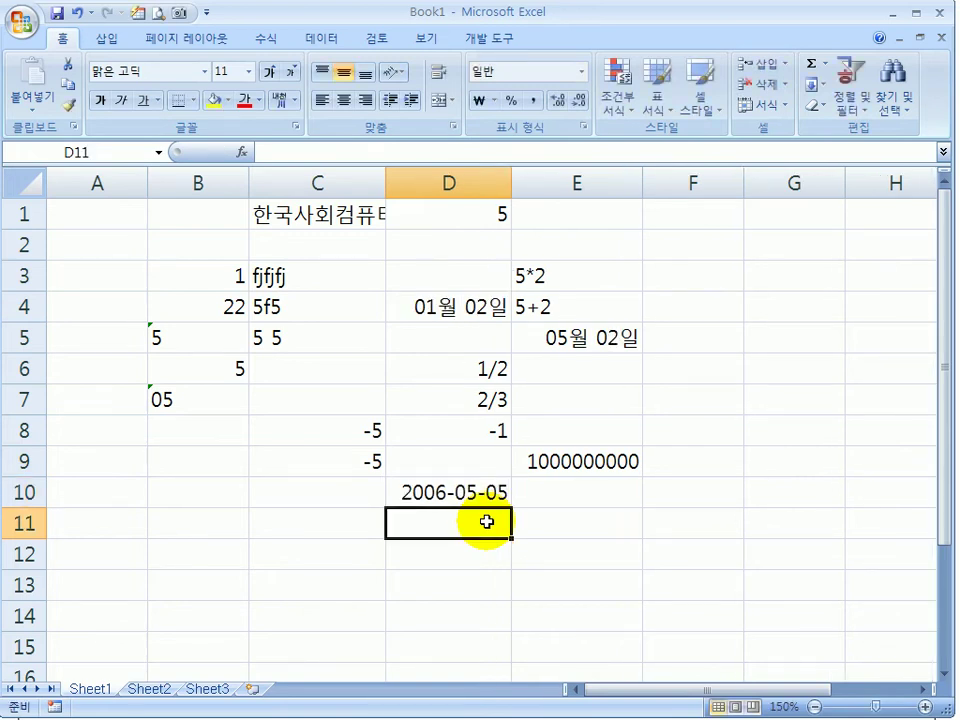
pyautogui.write('19-05-05')
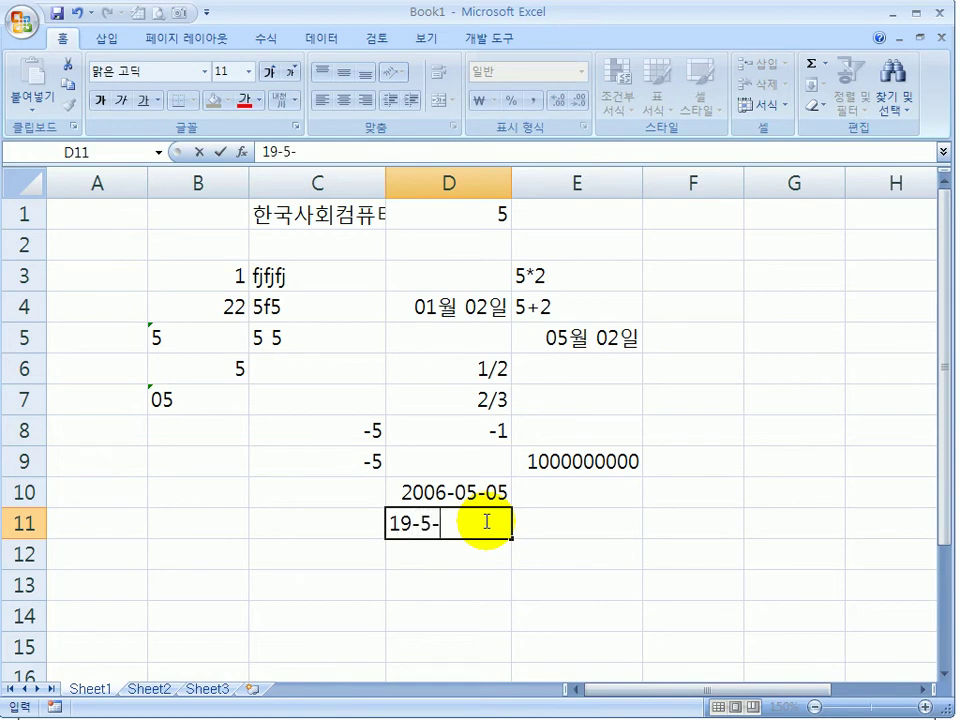
pyautogui.press('Return')
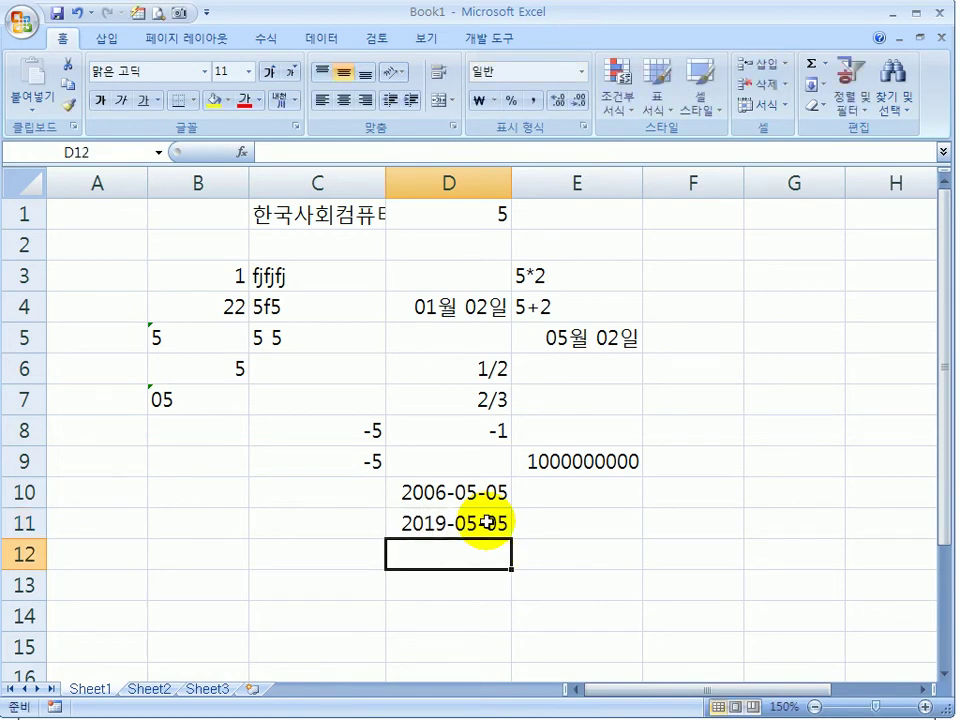
# Continue down column D with the dates 30-05-05 in D12 and 29-05-05 in D13.
pyautogui.write('30-05-05')
pyautogui.press('Return')
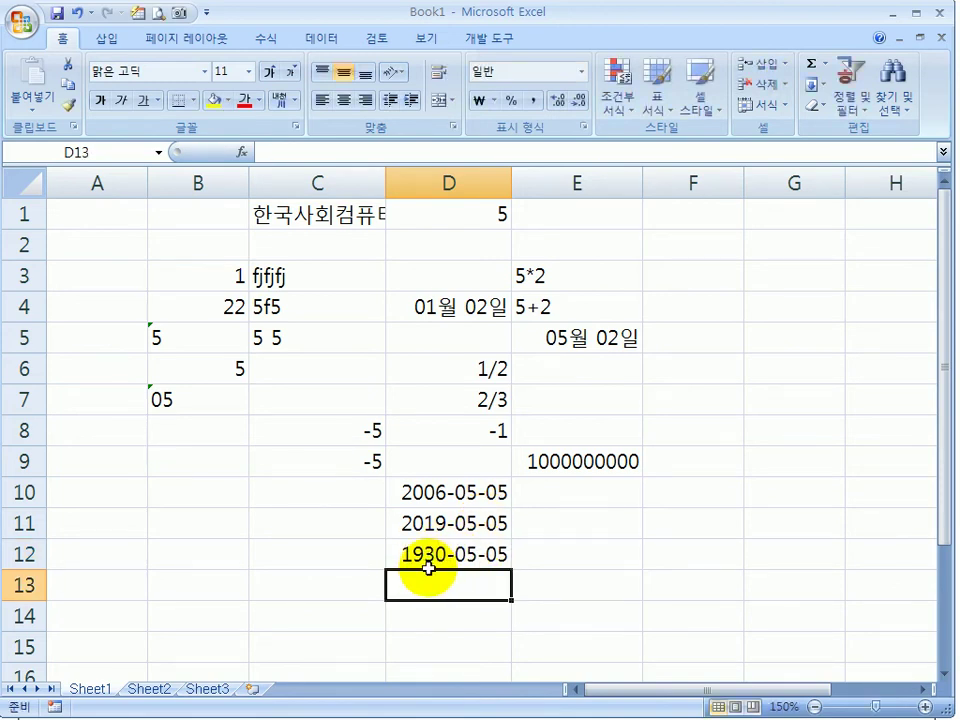
pyautogui.write('29-05-05')
pyautogui.press('Return')
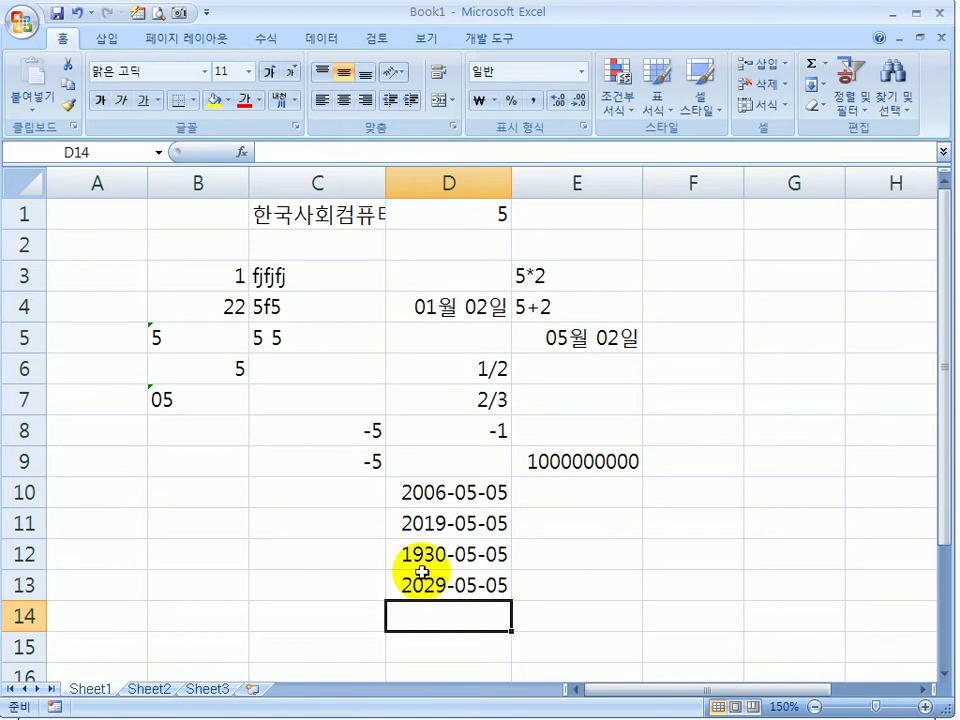
# Enter the month and day 5/5 without a year in cell C11.
pyautogui.click(305, 524)
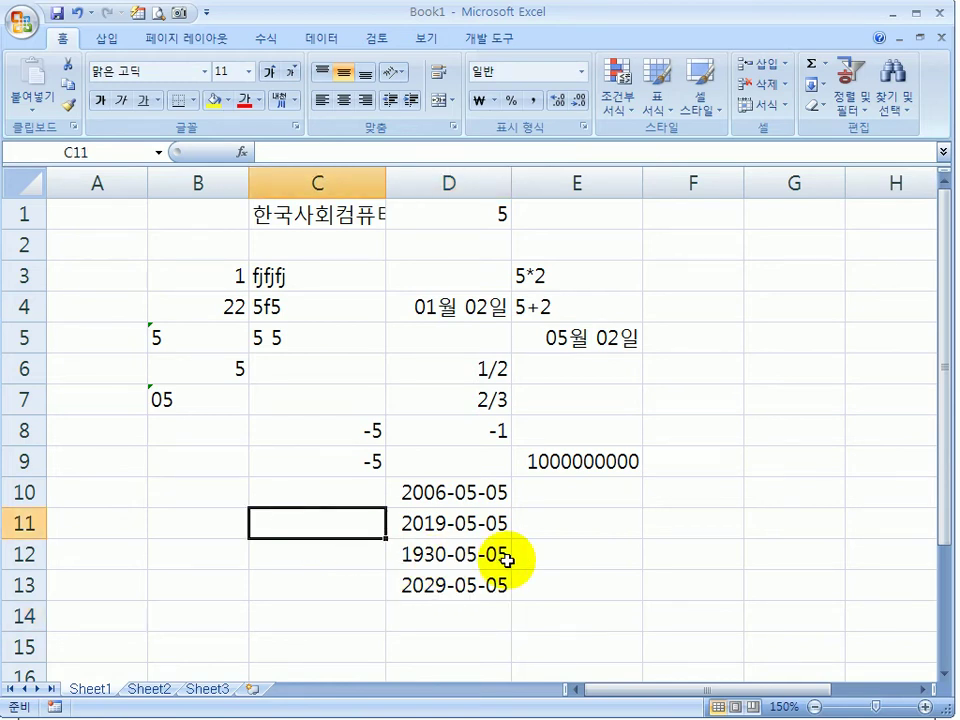
pyautogui.write('5')
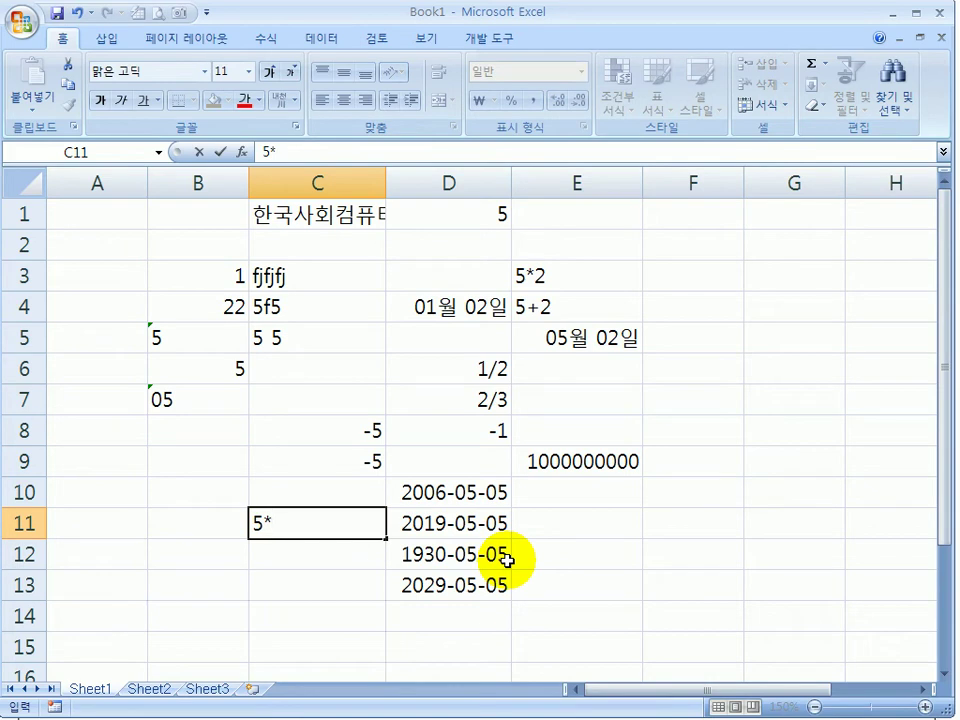
pyautogui.write('/5')
pyautogui.press('Return')
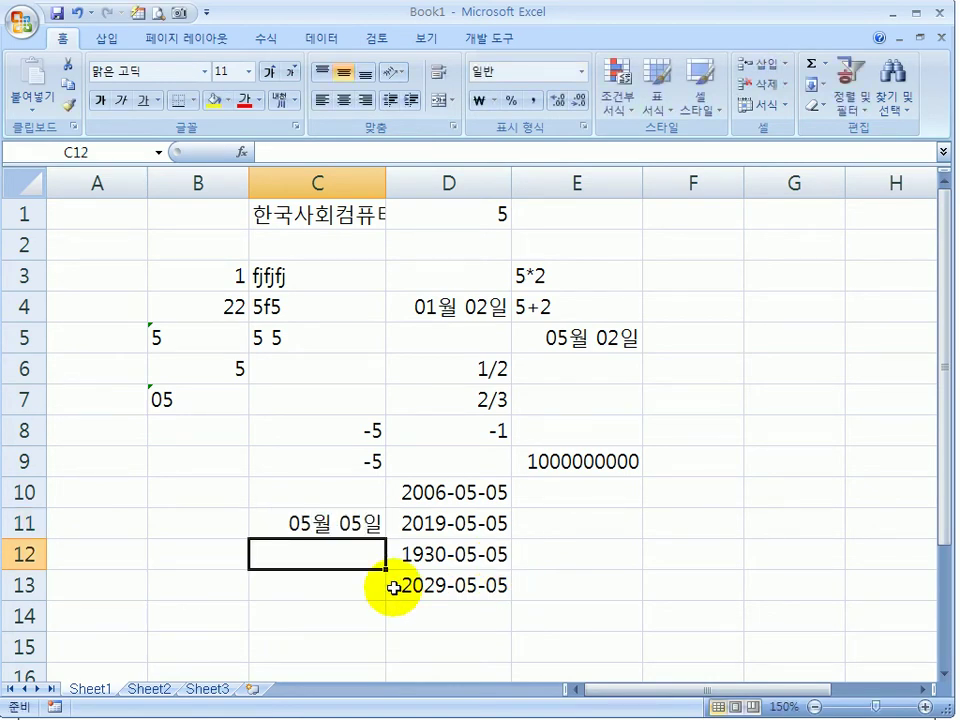
# Enter the time 5:5 in cell B11.
pyautogui.click(211, 532)
pyautogui.write('5')
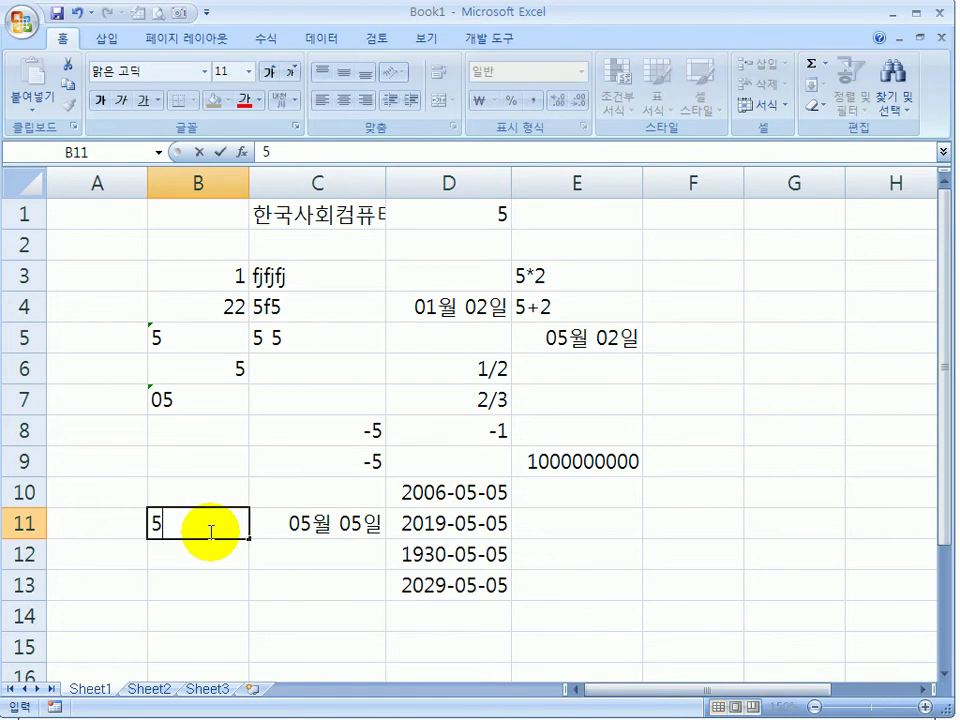
pyautogui.write(':5')
pyautogui.press('Return')
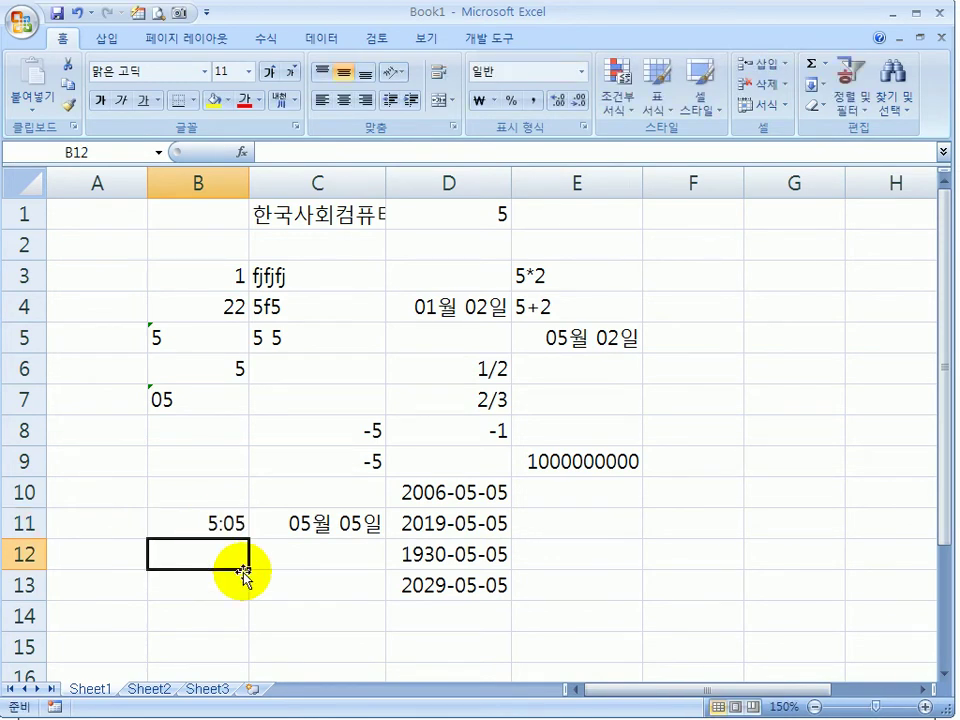
# Enter the 12-hour time 5:8 am in cell B12.
pyautogui.write('5')
pyautogui.write(':8')
pyautogui.write(' ㄷ')
pyautogui.press('BackSpace')
pyautogui.write('am')
pyautogui.press('Return')
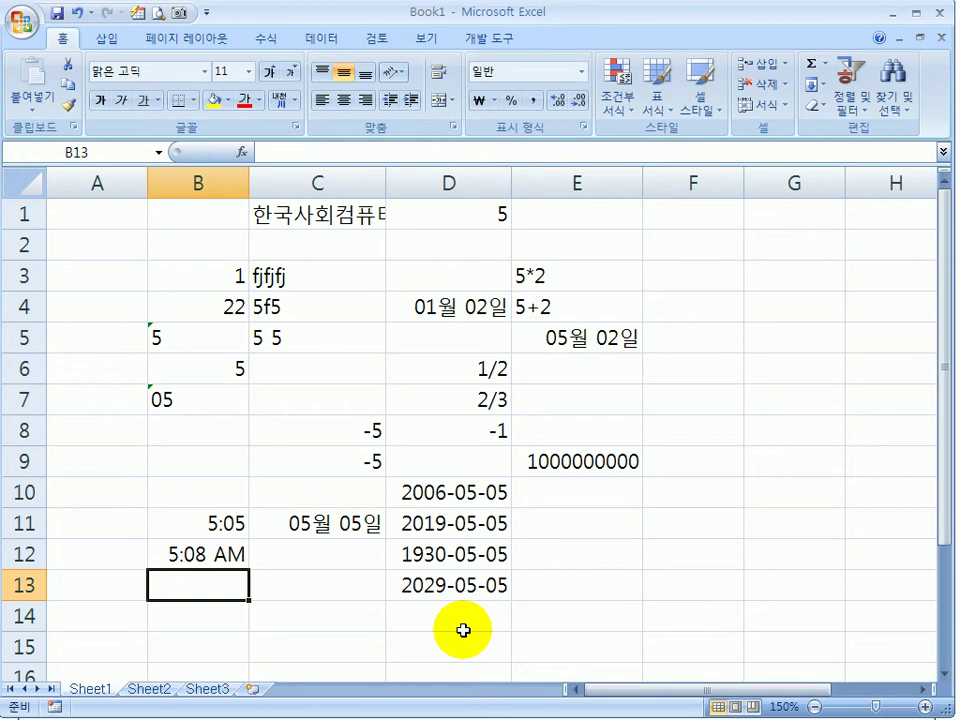
# Enter the full dates 2006-06-20 in cell B13 and 2016-04-09 in cell C13.
pyautogui.write('2006-06-20')
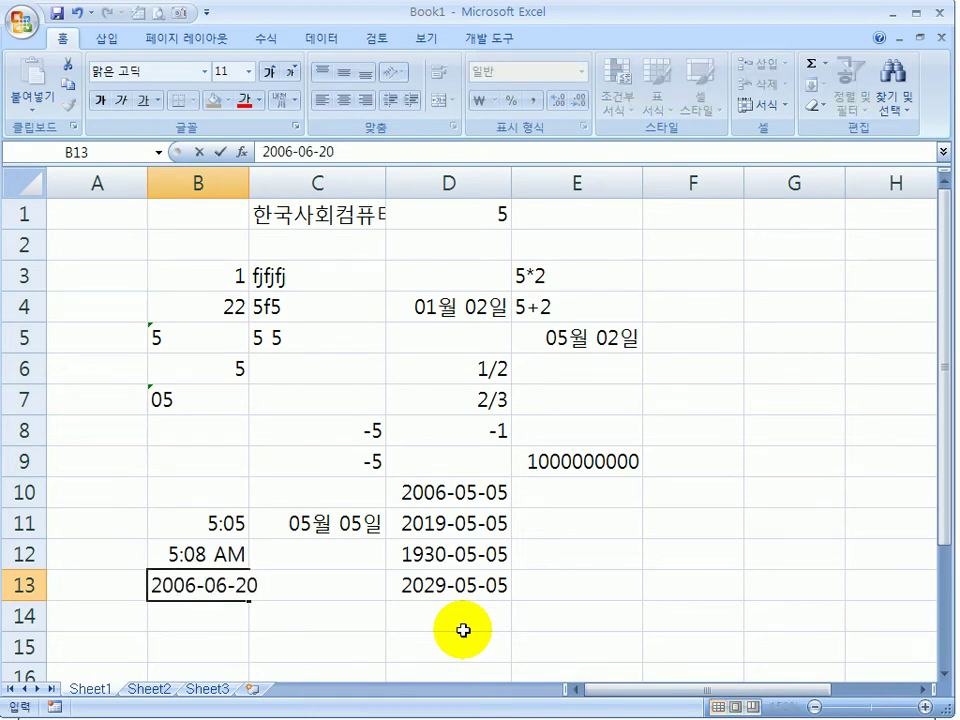
pyautogui.press('Return')
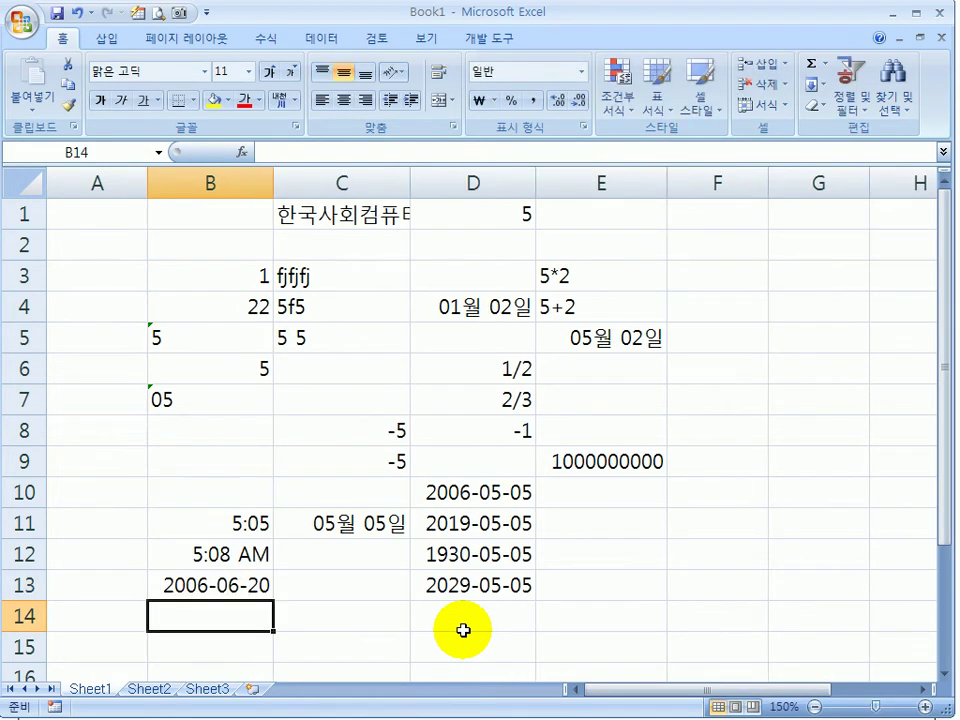
pyautogui.click(220, 587)
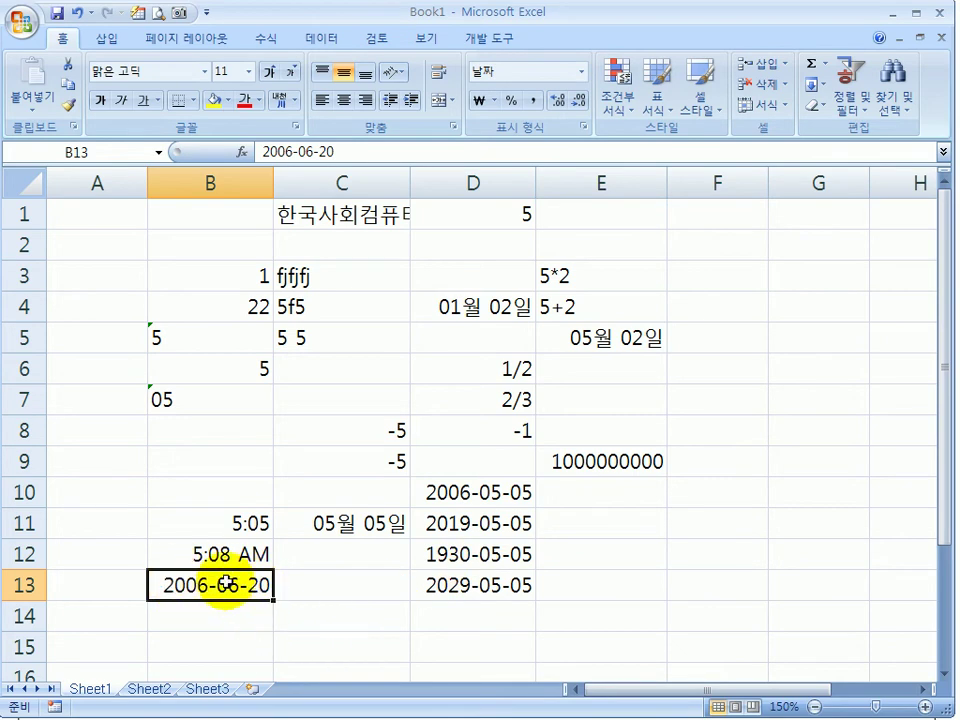
pyautogui.click(341, 593)
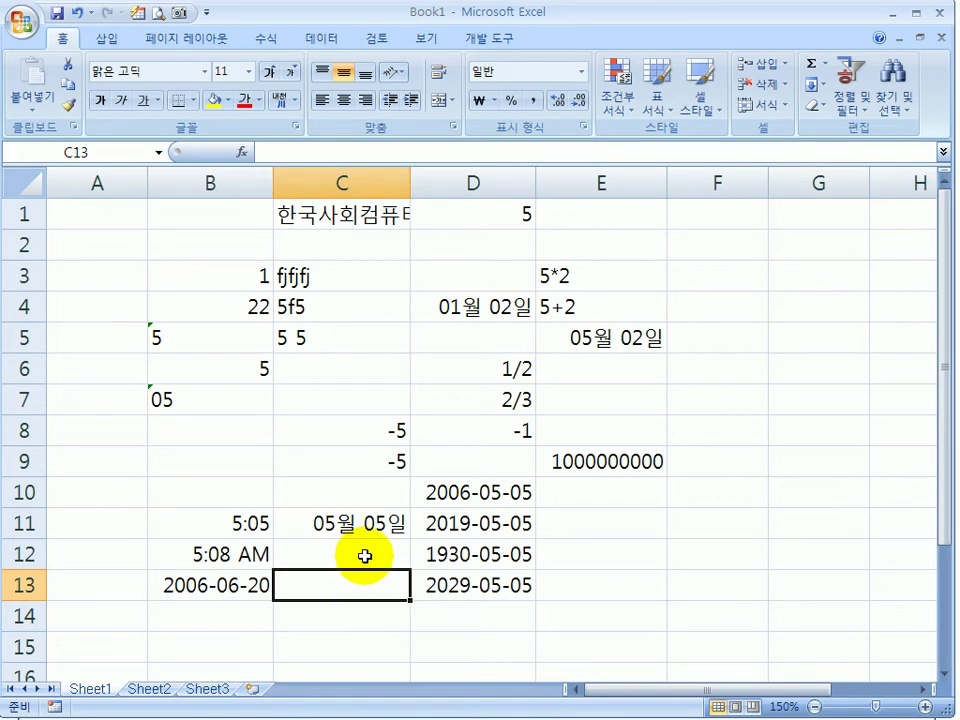
pyautogui.write('2016-04-09')
pyautogui.press('Return')
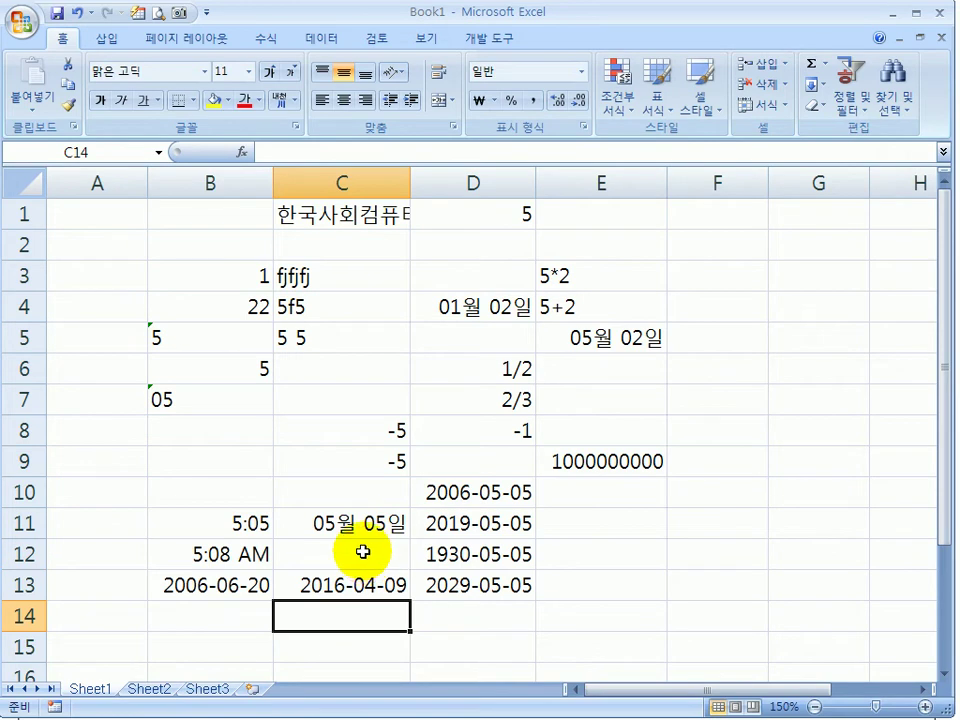
# Enter the time 9:50 AM in cell B9.
pyautogui.click(226, 461)
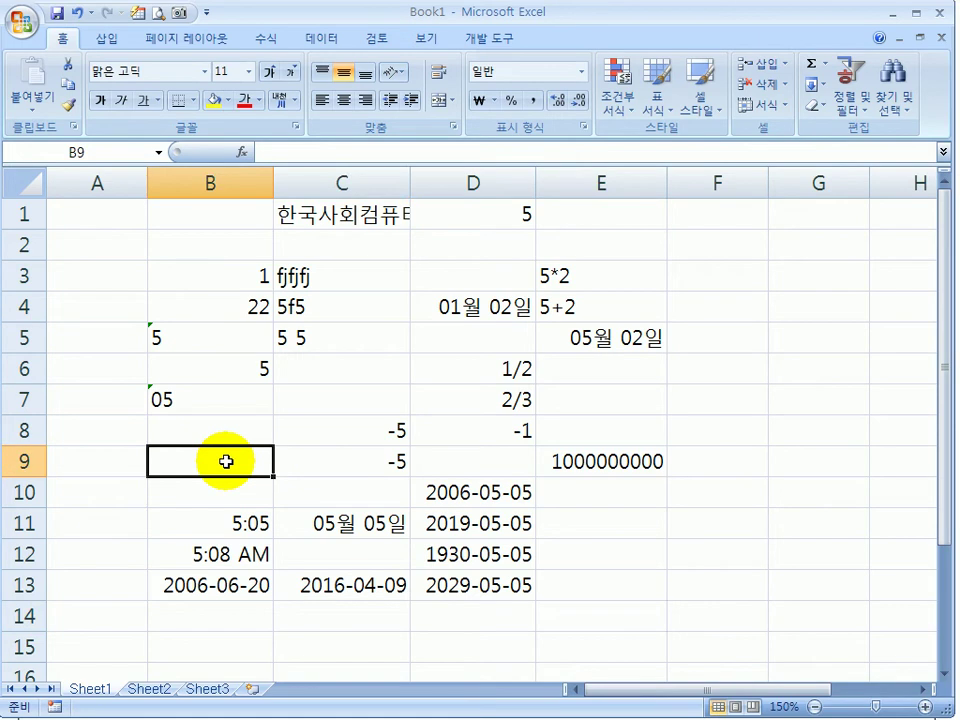
pyautogui.write('9:50 AM')
pyautogui.press('Return')
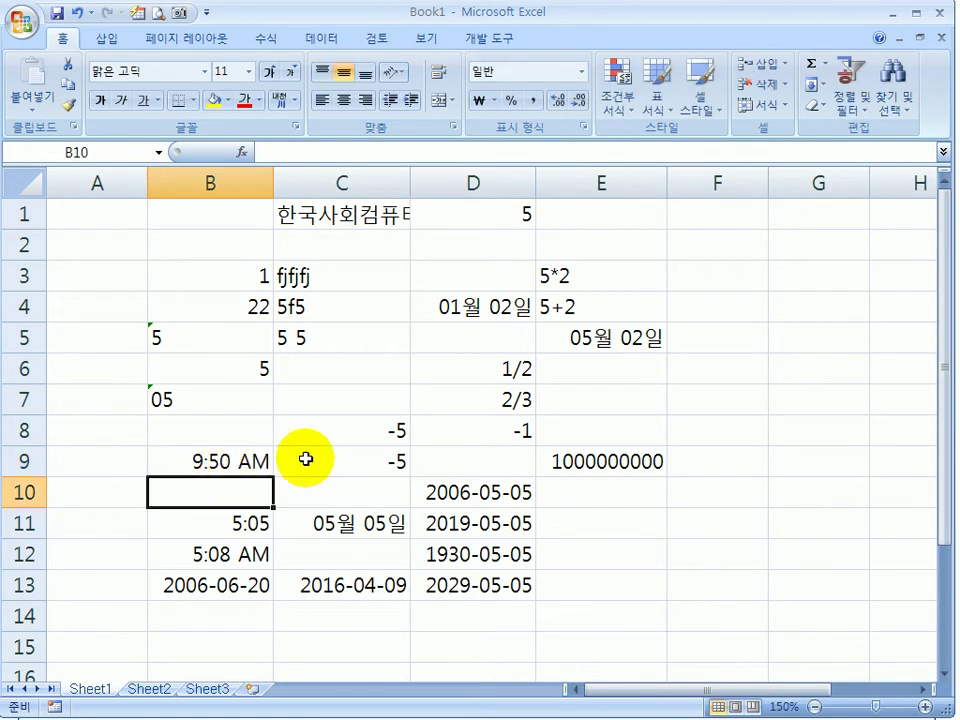
# Enter a date and time together in cell B2, 16-4-9 10:50, separated by a space.
pyautogui.click(214, 247)
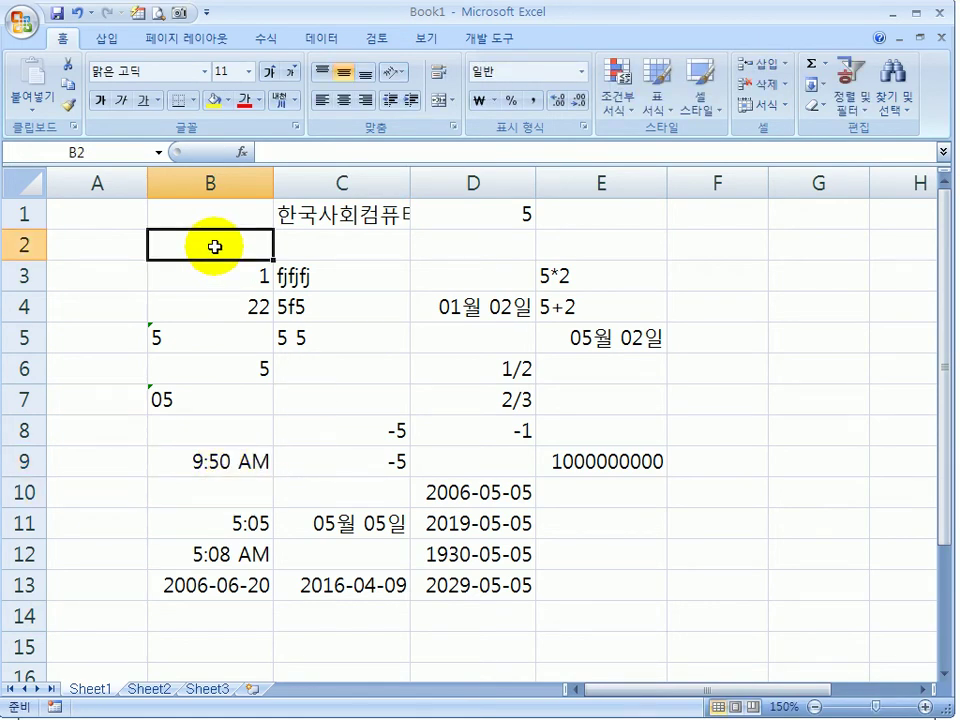
pyautogui.write('0')
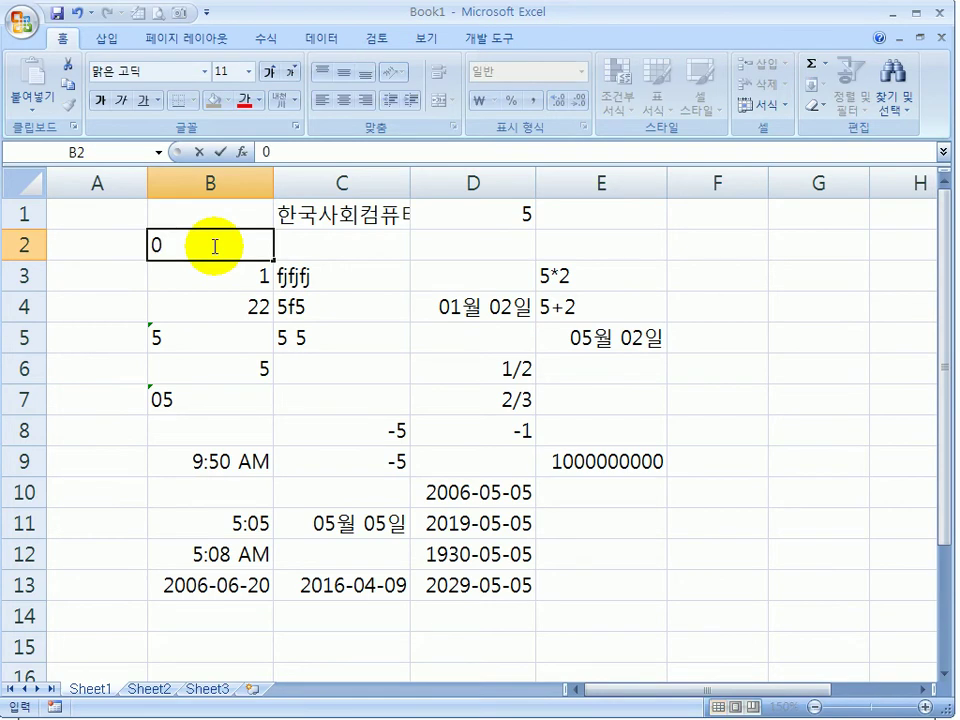
pyautogui.press('BackSpace')
pyautogui.write('16-04')
pyautogui.write('-09')
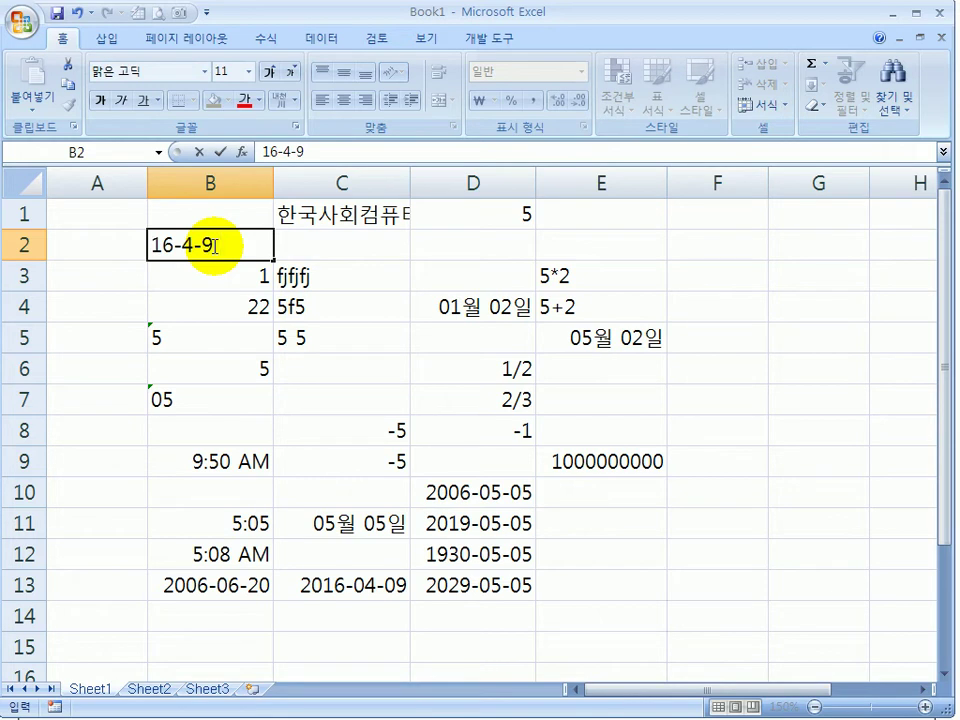
pyautogui.write(' 10:50')
pyautogui.press('Return')
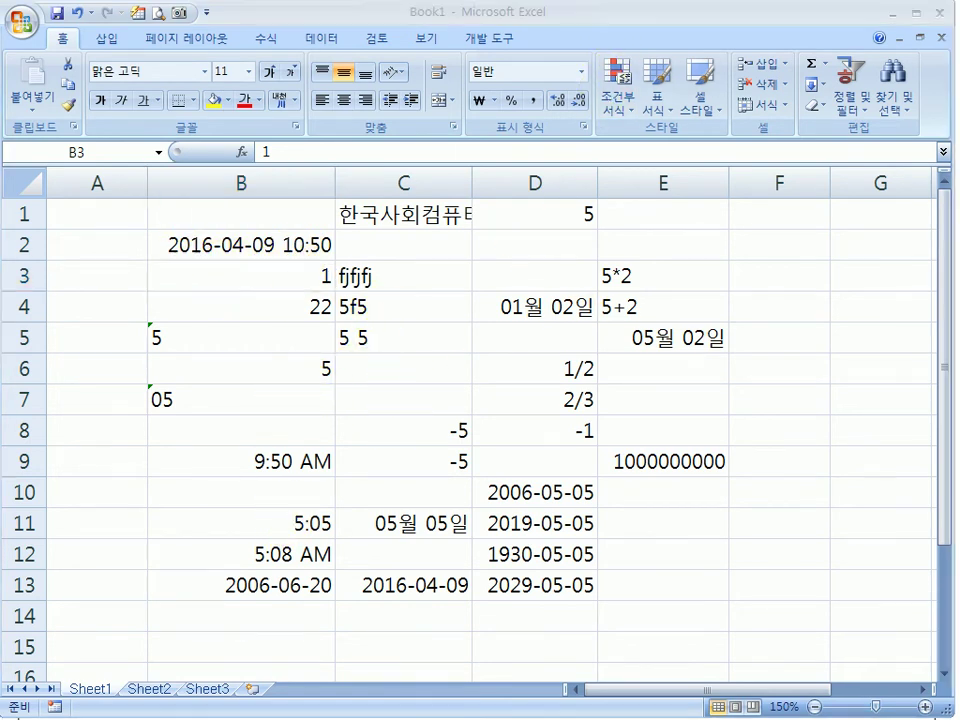
# Consult the Excel basics notes, return to the workbook, and widen column C to fit all the text in C1.
pyautogui.hotkey('alt', 'Tab')
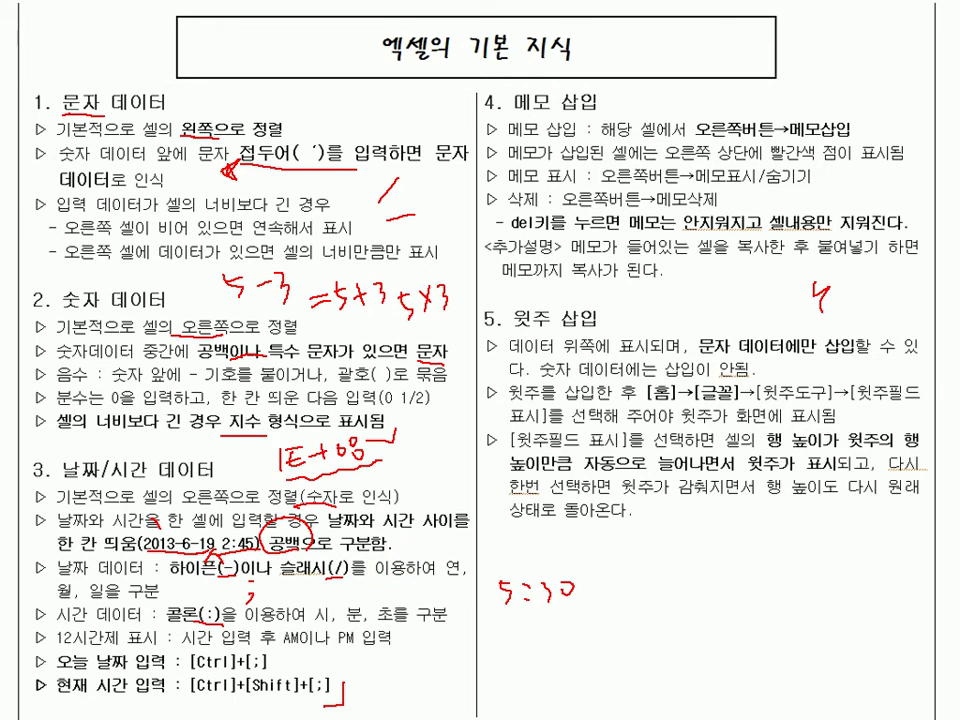
pyautogui.hotkey('alt', 'Tab')
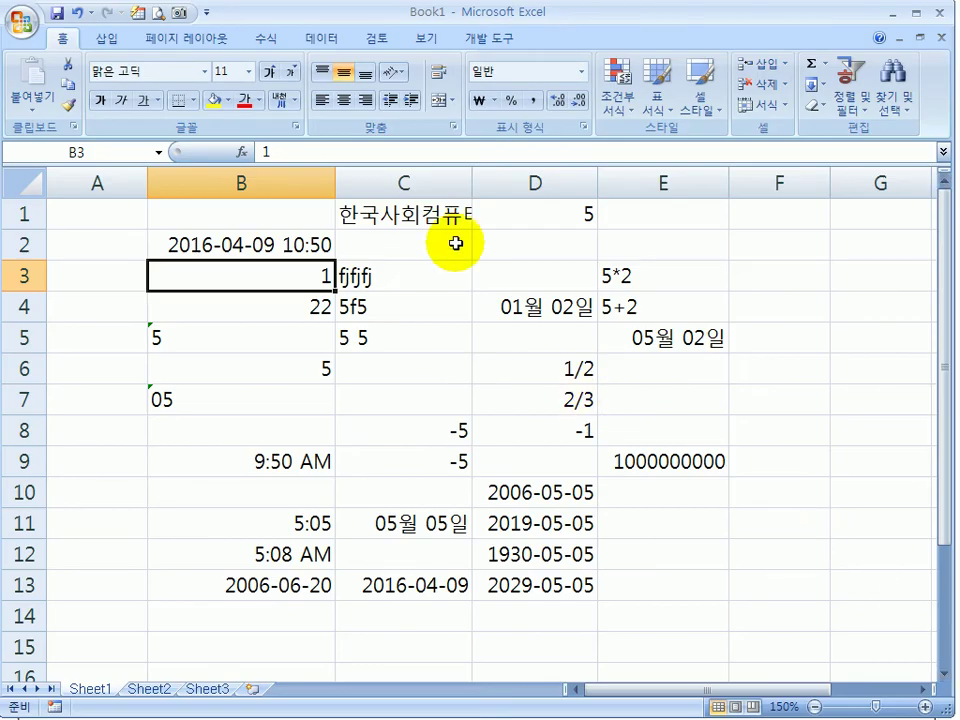
pyautogui.moveTo(476, 180); pyautogui.dragTo(548, 181)
pyautogui.click(483, 404)
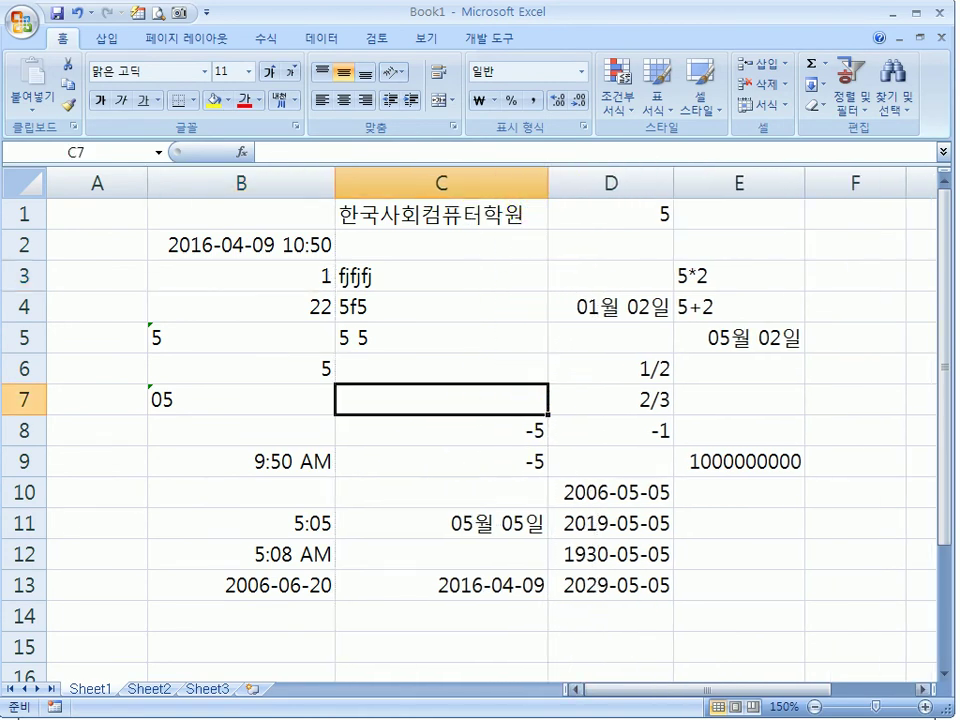
# Insert a comment on cell C13 and erase its default author text.
pyautogui.click(483, 587)
pyautogui.rightClick(486, 581)
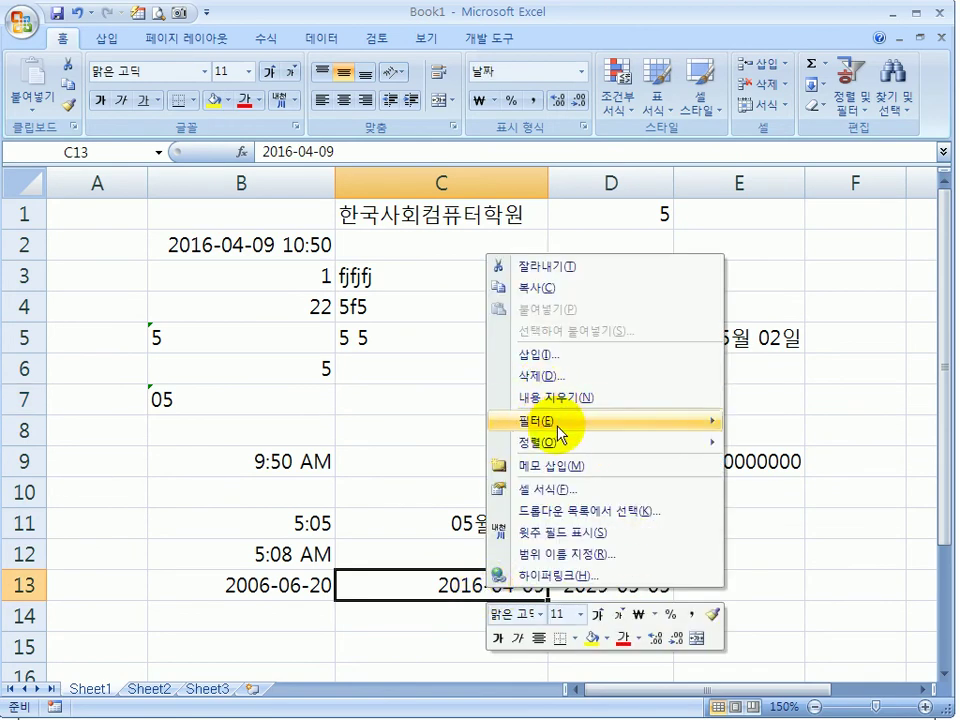
pyautogui.click(525, 465)
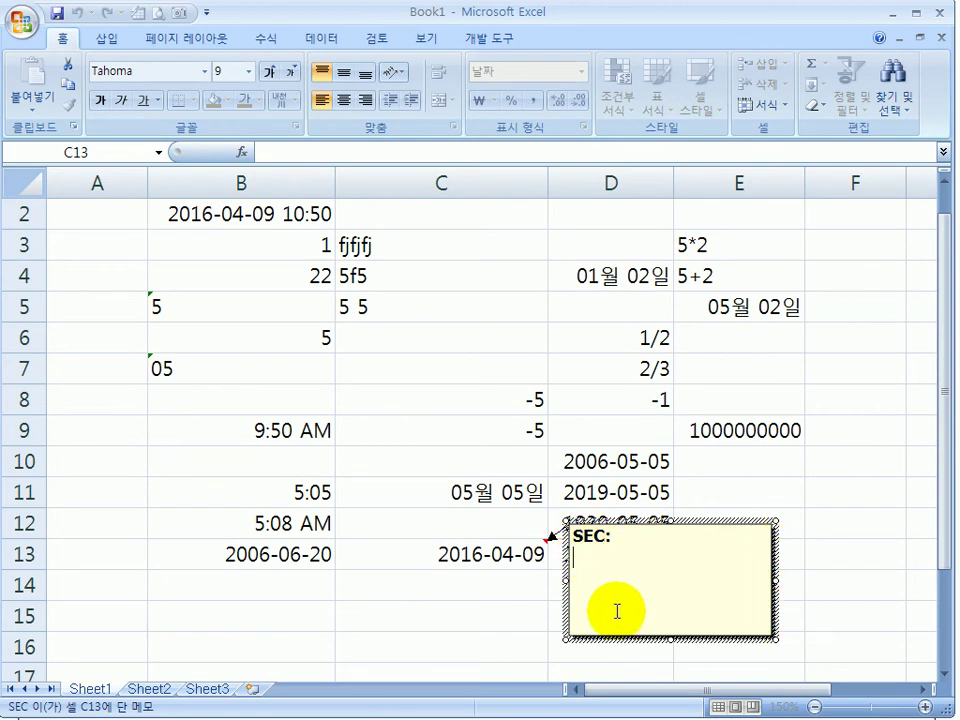
pyautogui.press('BackSpace')
pyautogui.press('BackSpace')
pyautogui.press('BackSpace')
pyautogui.press('BackSpace')
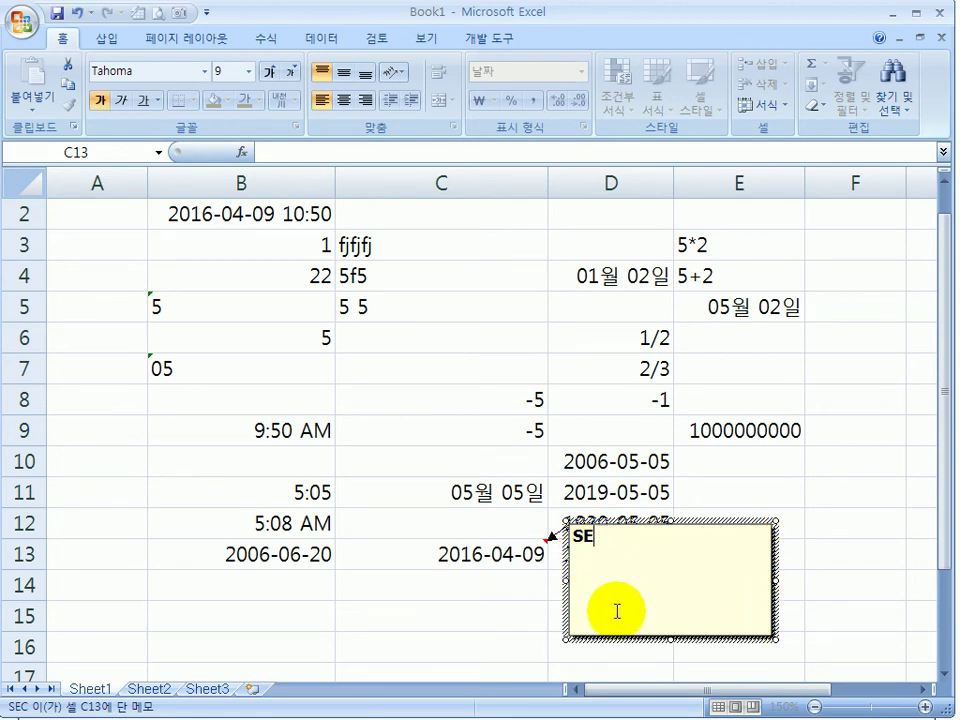
# Write 오늘 as the comment text on cell C13 and leave the comment.
pyautogui.write('dhsmf')
pyautogui.press('BackSpace')
pyautogui.press('BackSpace')
pyautogui.press('BackSpace')
pyautogui.press('BackSpace')
pyautogui.press('BackSpace')
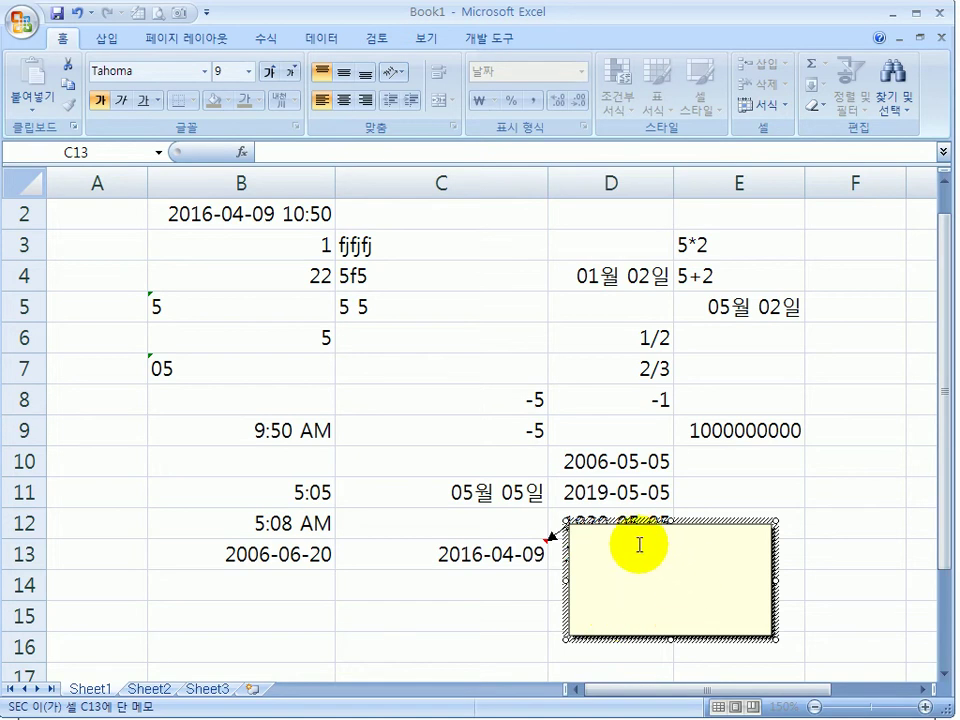
pyautogui.click(476, 555)
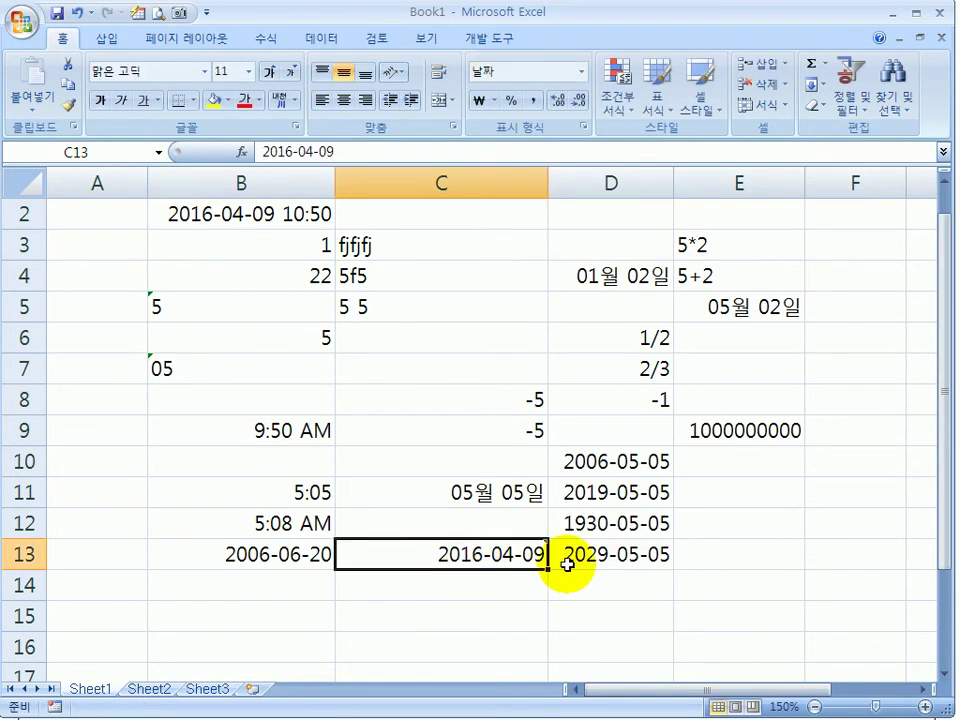
# Reopen the comment on cell C13 for editing and extend its text to 오늘입니다.
pyautogui.rightClick(505, 553)
pyautogui.click(600, 389)
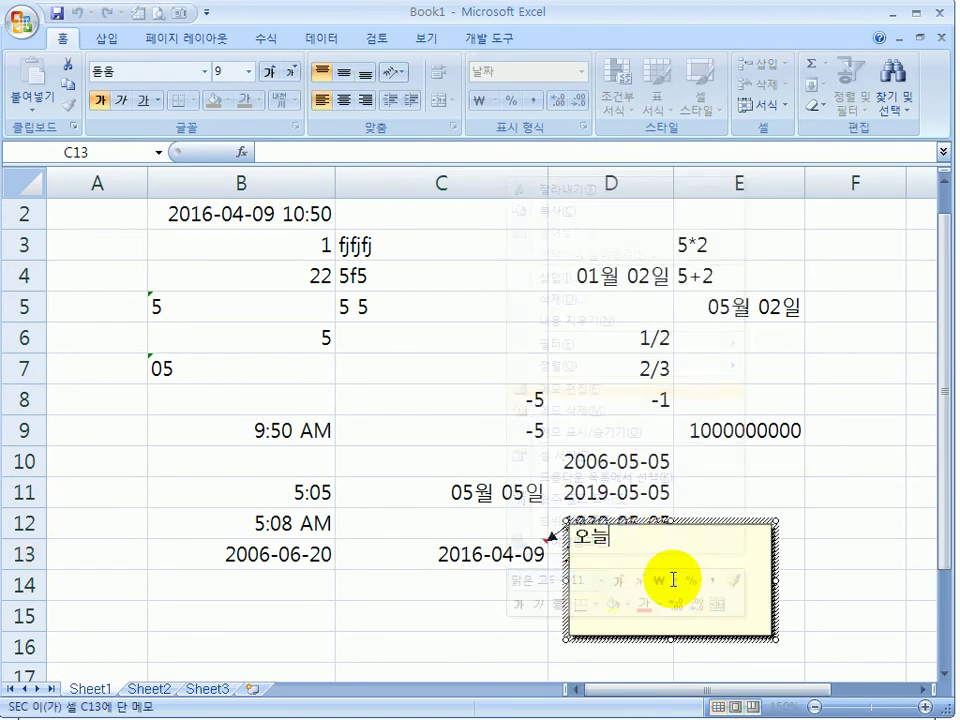
pyautogui.write('dlqslek')
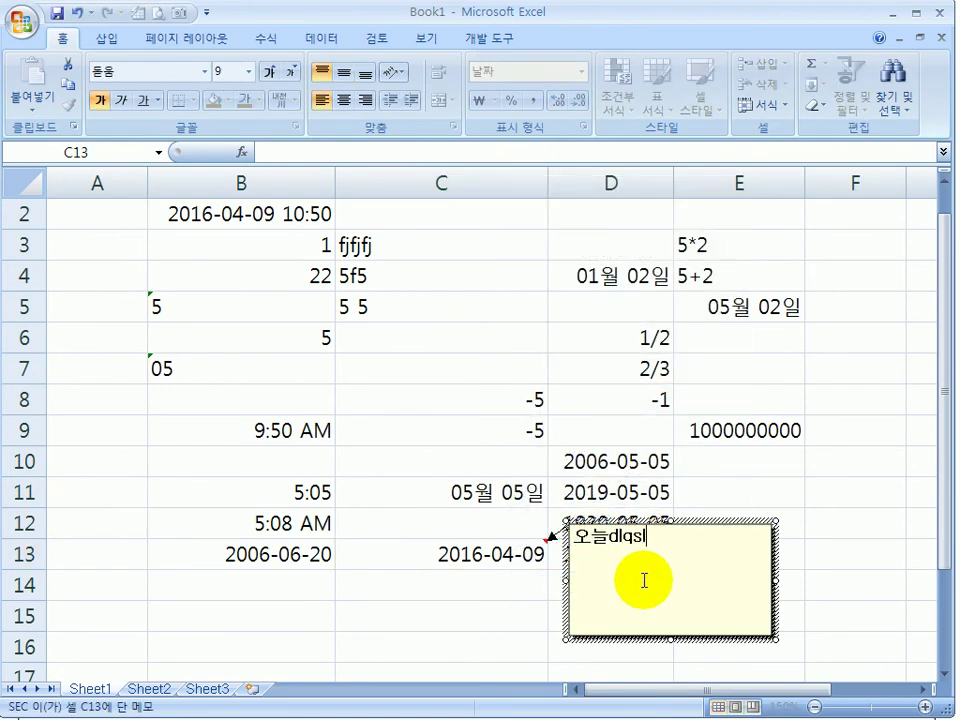
pyautogui.press('BackSpace')
pyautogui.press('BackSpace')
pyautogui.press('BackSpace')
pyautogui.press('BackSpace')
pyautogui.press('BackSpace')
pyautogui.press('BackSpace')
pyautogui.press('BackSpace')
pyautogui.write('입니다')
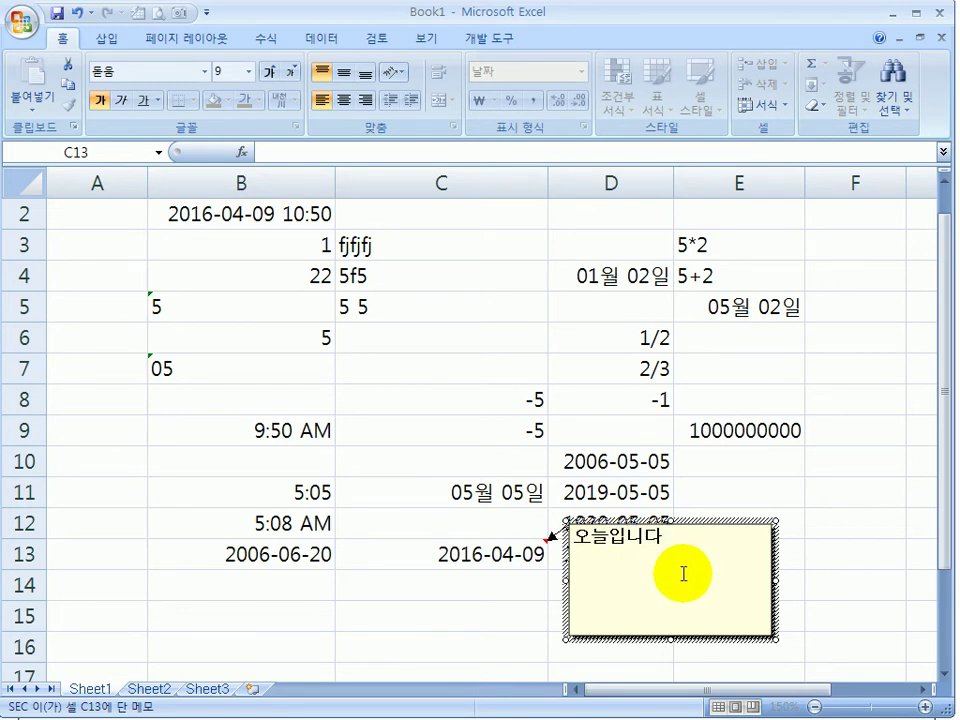
# Finish editing the comment on cell C13 and set it to stay permanently displayed on the sheet.
pyautogui.click(713, 463)
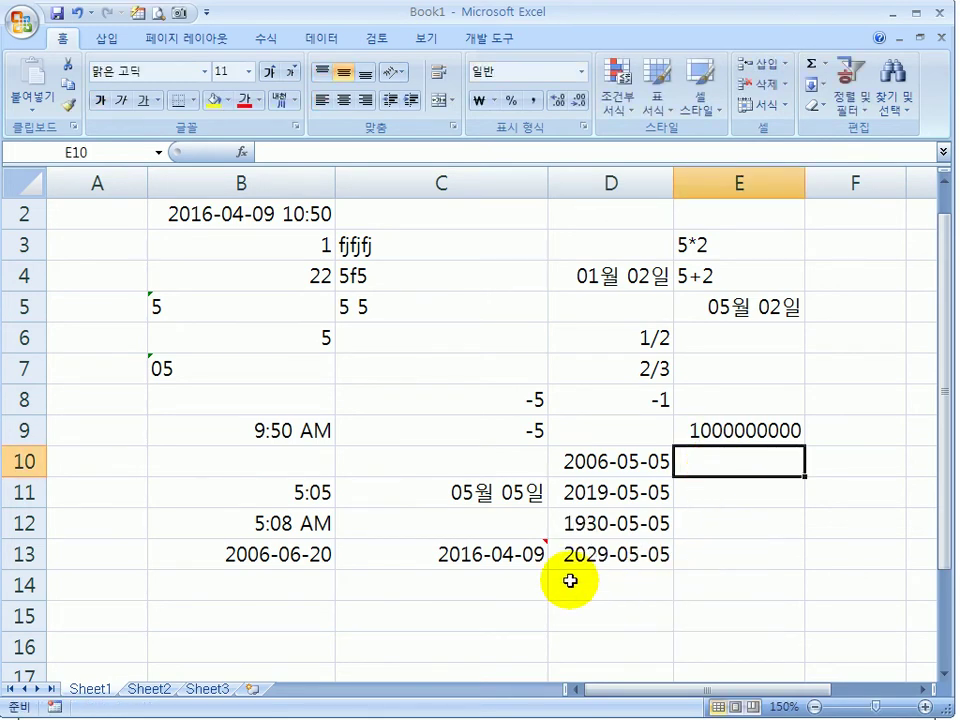
pyautogui.moveTo(520, 557)
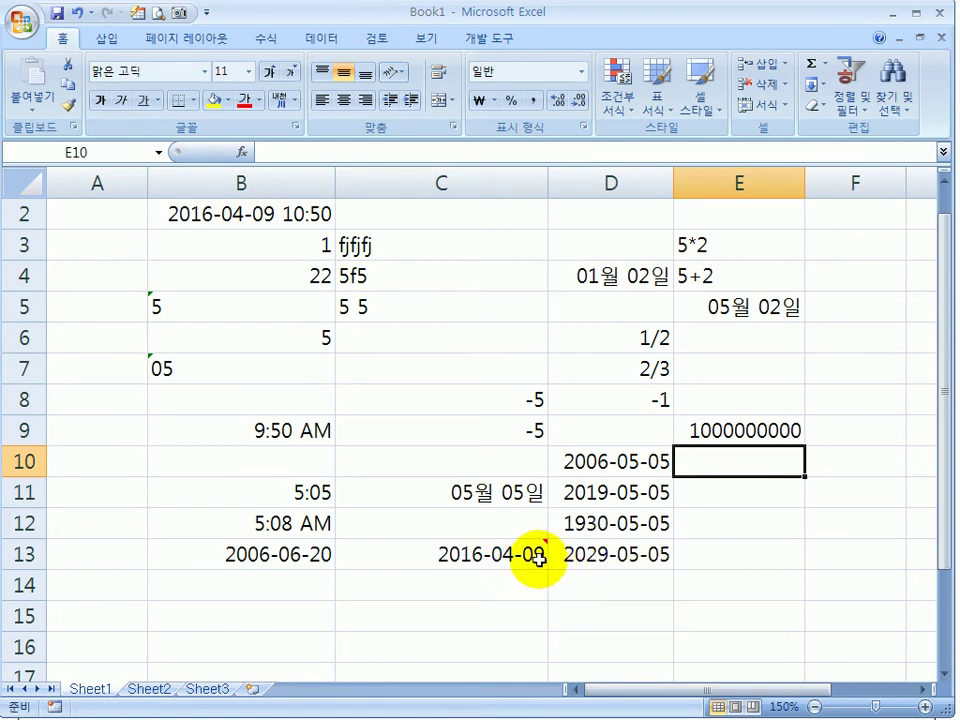
pyautogui.rightClick(521, 562)
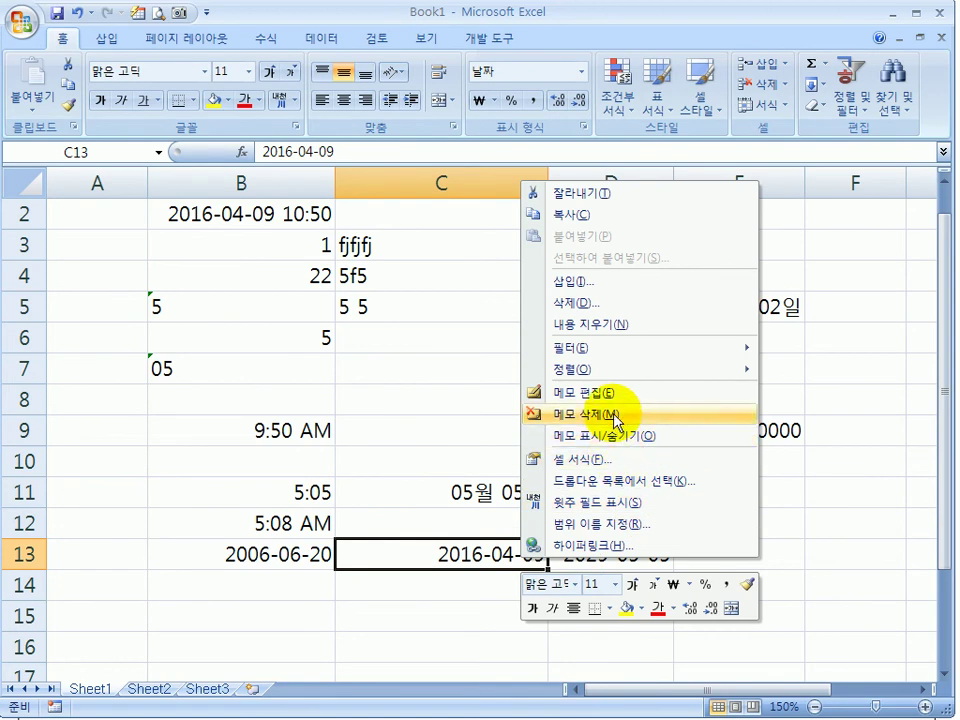
pyautogui.click(636, 436)
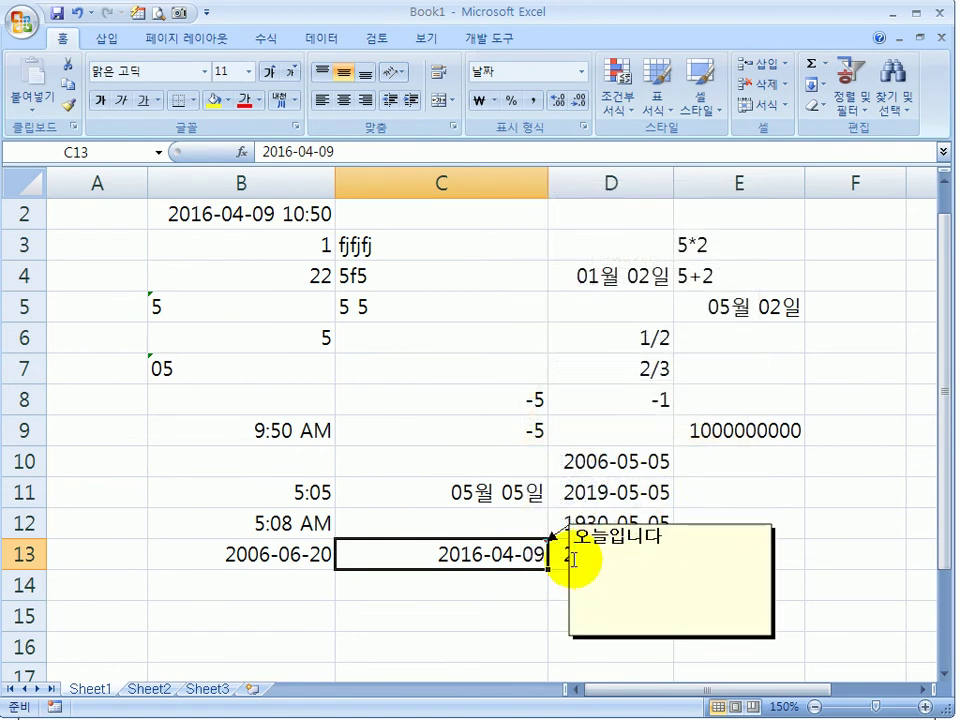
# Review the format options of the C13 comment, from font and alignment through colours, size and properties to web, and leave them unchanged.
pyautogui.rightClick(770, 537)
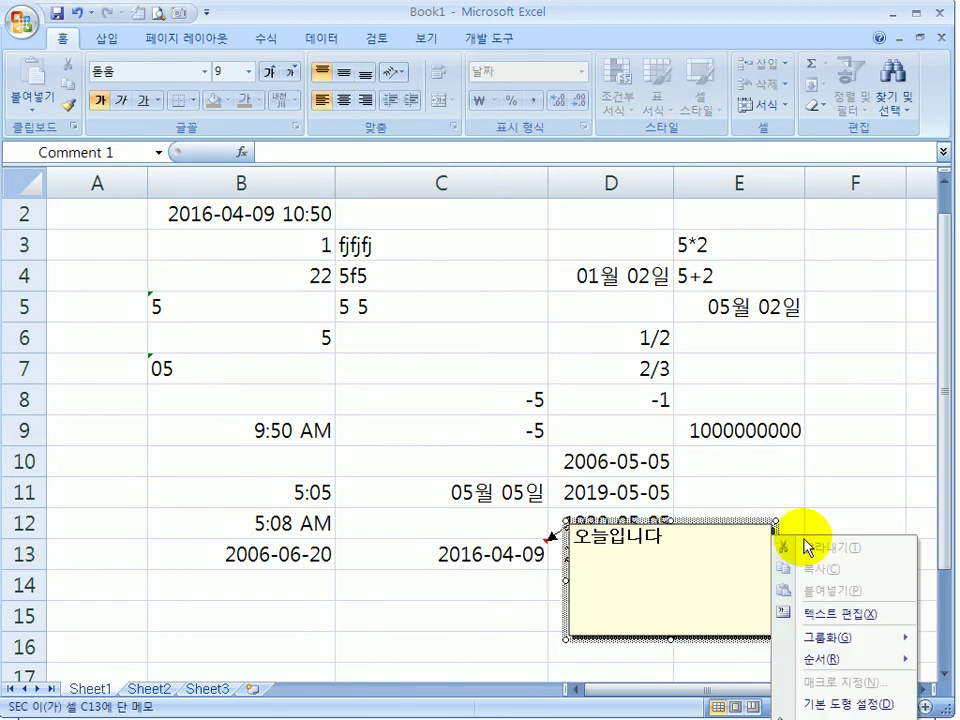
pyautogui.click(820, 697)
pyautogui.moveTo(729, 354); pyautogui.dragTo(284, 196)
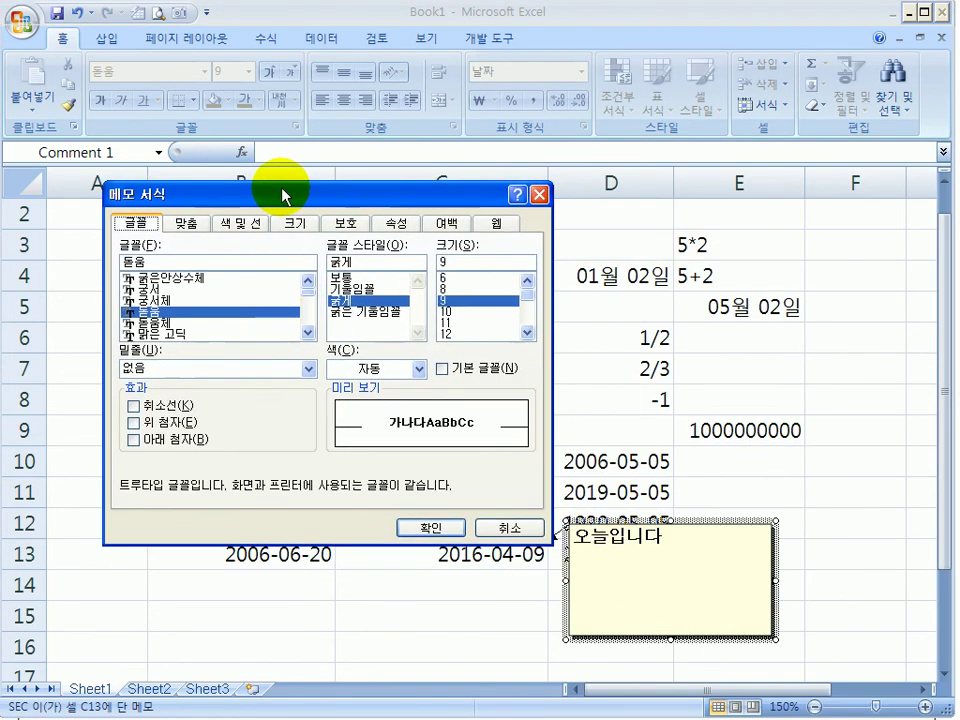
pyautogui.click(187, 223)
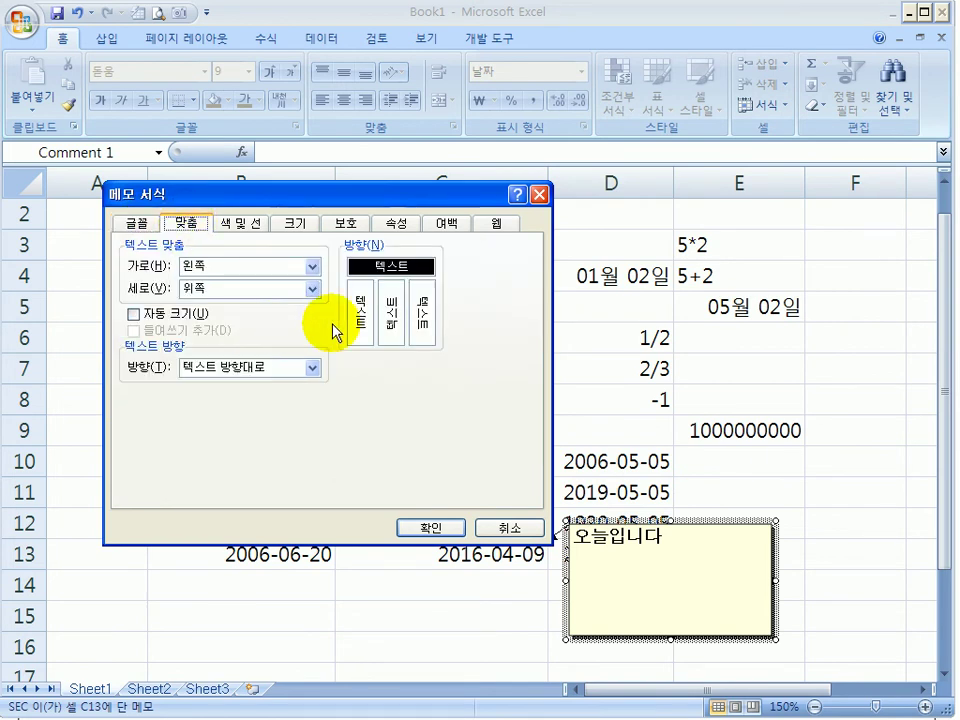
pyautogui.click(241, 223)
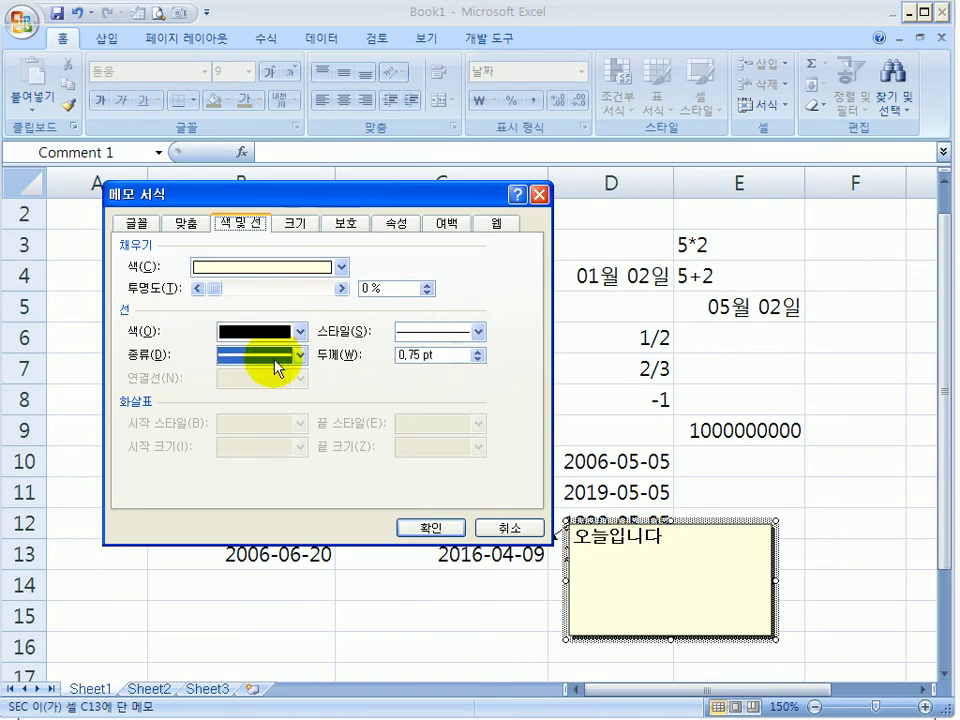
pyautogui.click(290, 229)
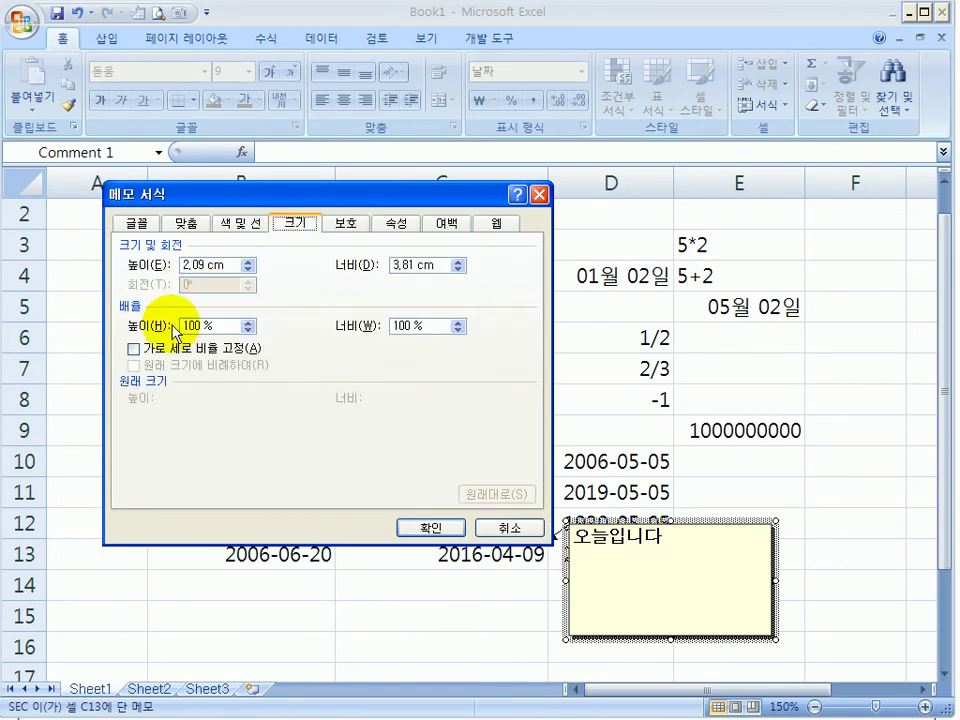
pyautogui.click(348, 226)
pyautogui.click(395, 226)
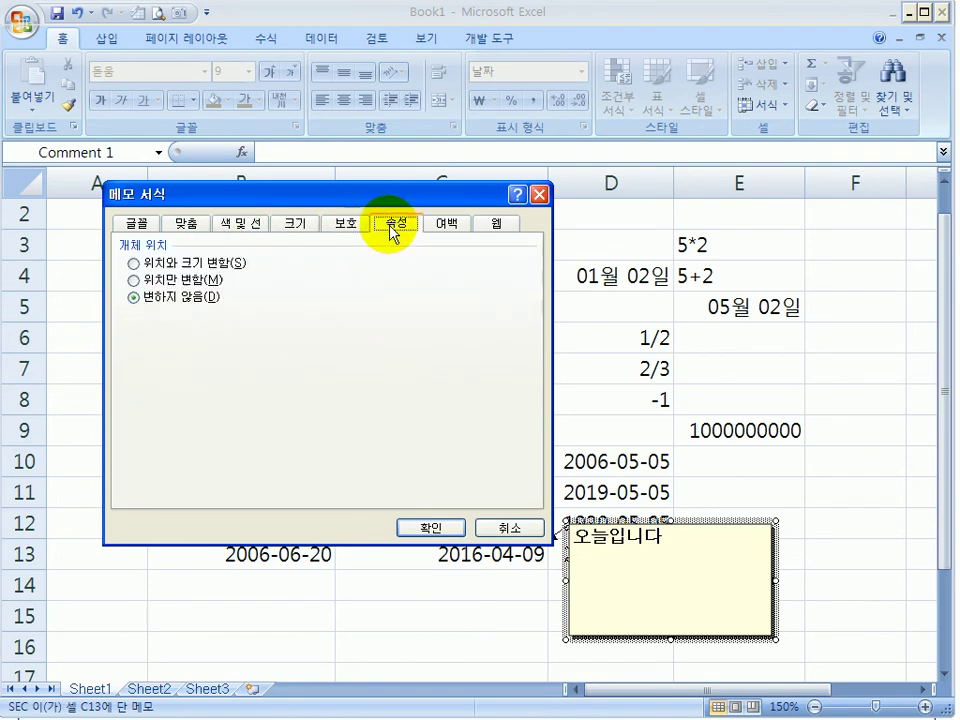
pyautogui.click(446, 228)
pyautogui.click(497, 225)
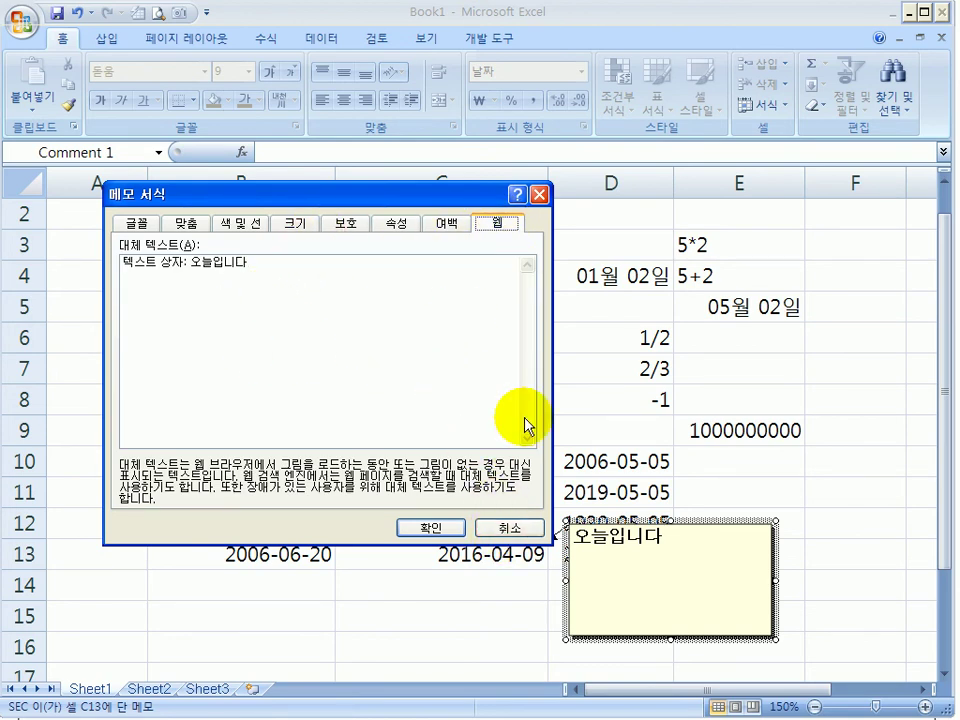
pyautogui.click(540, 195)
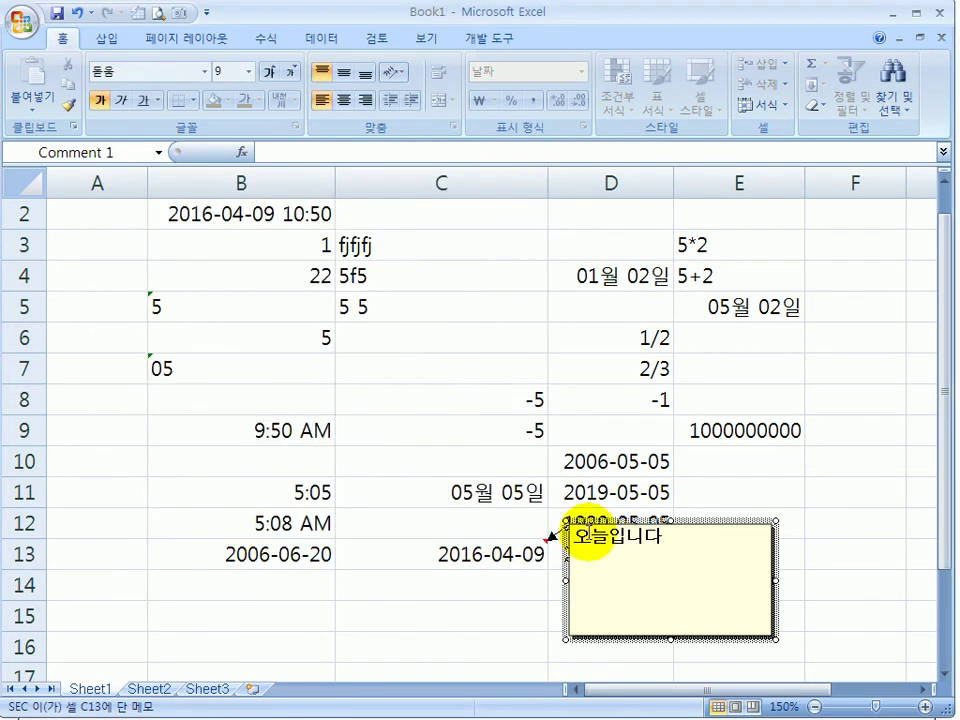
# Copy cell C13 together with its comment and paste it into cell B8.
pyautogui.click(493, 555)
pyautogui.rightClick(493, 555)
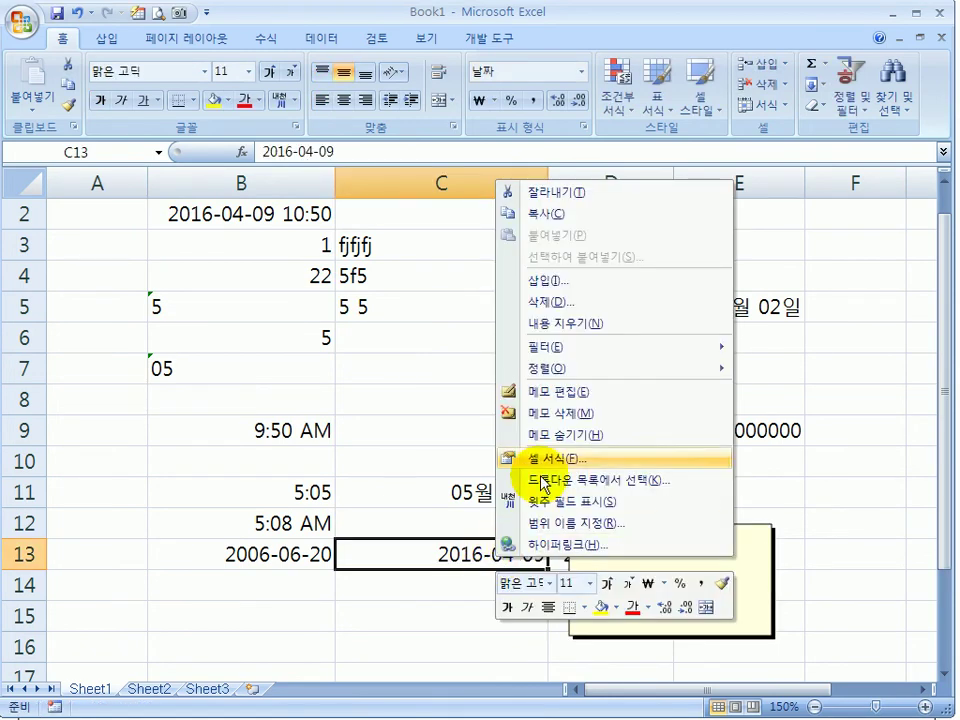
pyautogui.click(561, 216)
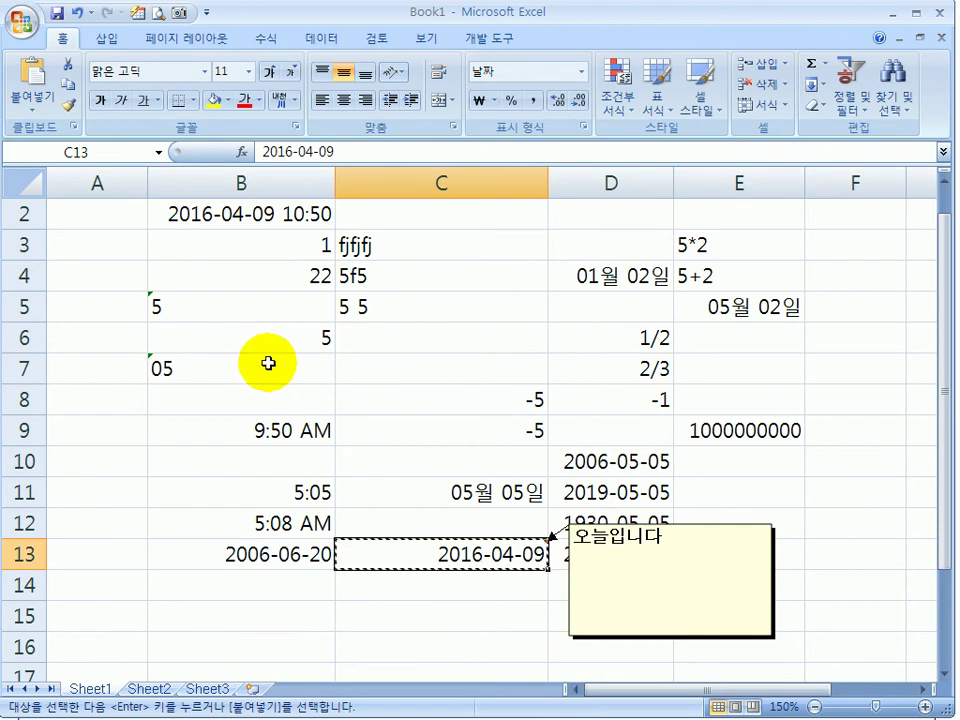
pyautogui.click(197, 397)
pyautogui.rightClick(202, 399)
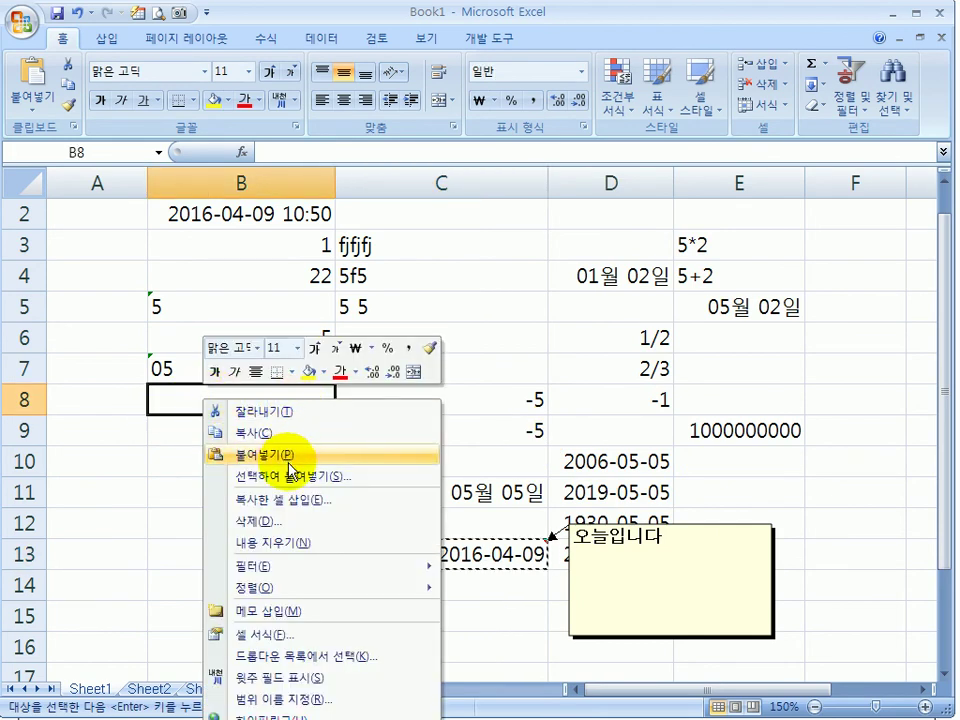
pyautogui.click(288, 455)
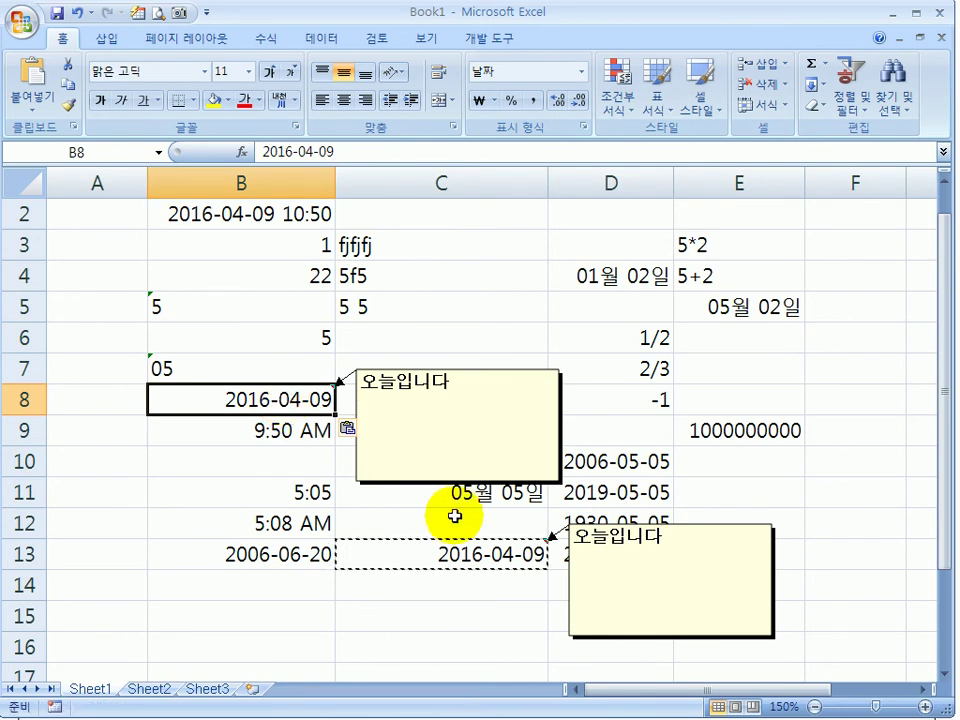
# Clear the date from cell B8 and delete the comment attached to it.
pyautogui.click(287, 514)
pyautogui.click(286, 408)
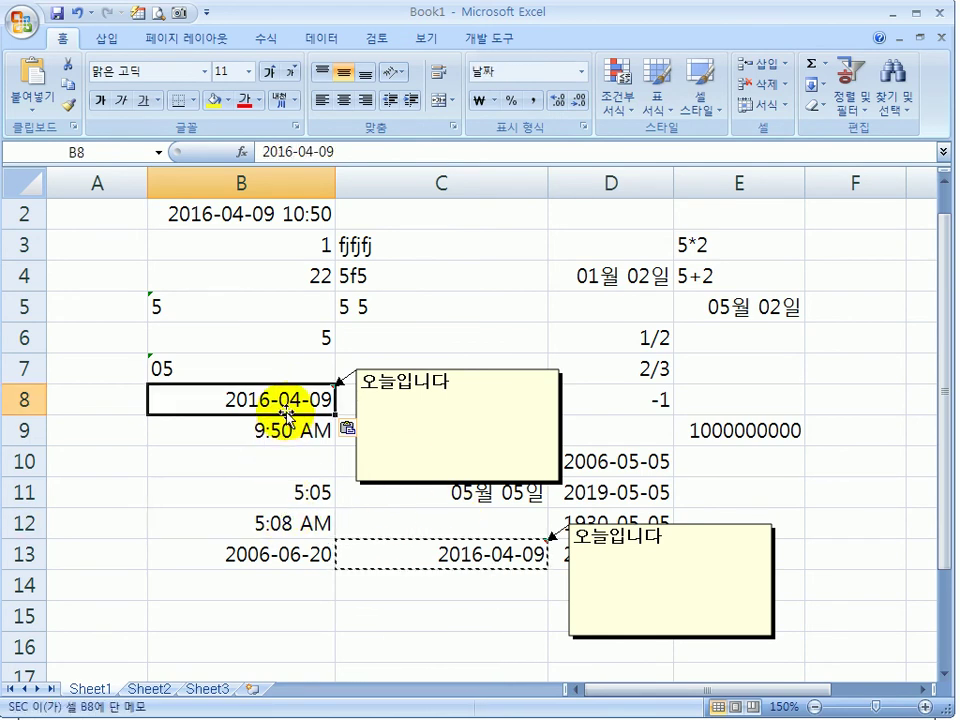
pyautogui.press('Delete')
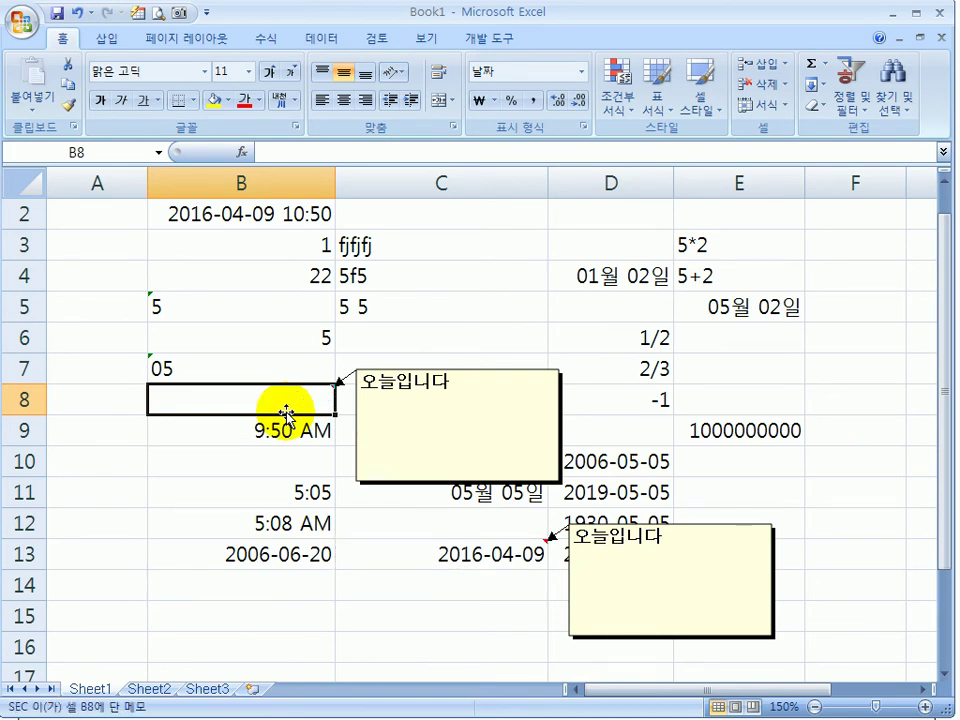
pyautogui.rightClick(282, 403)
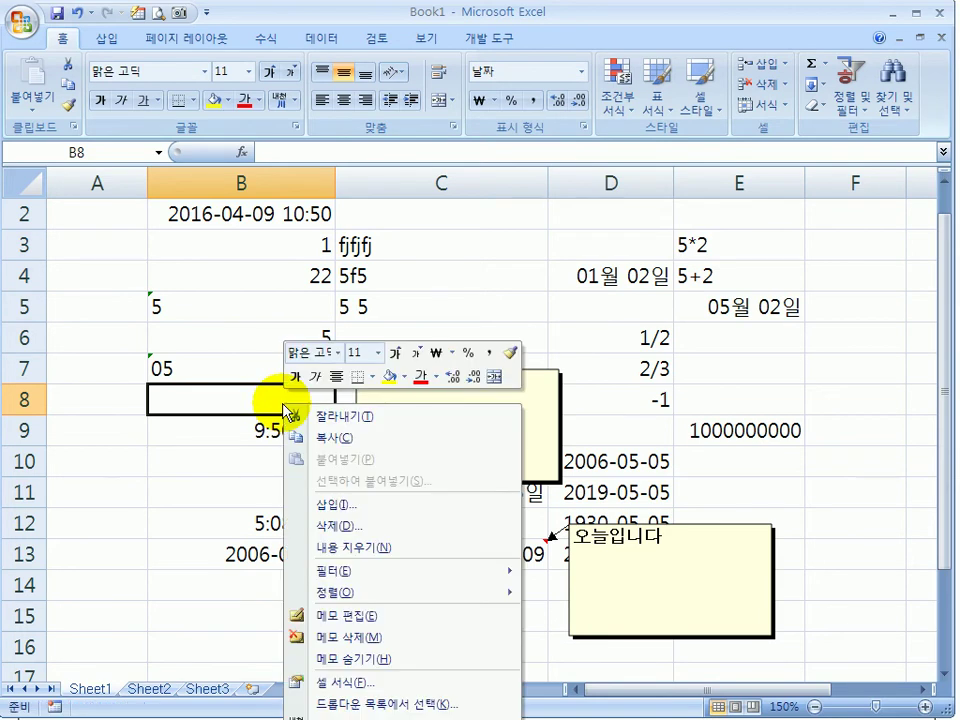
pyautogui.click(370, 640)
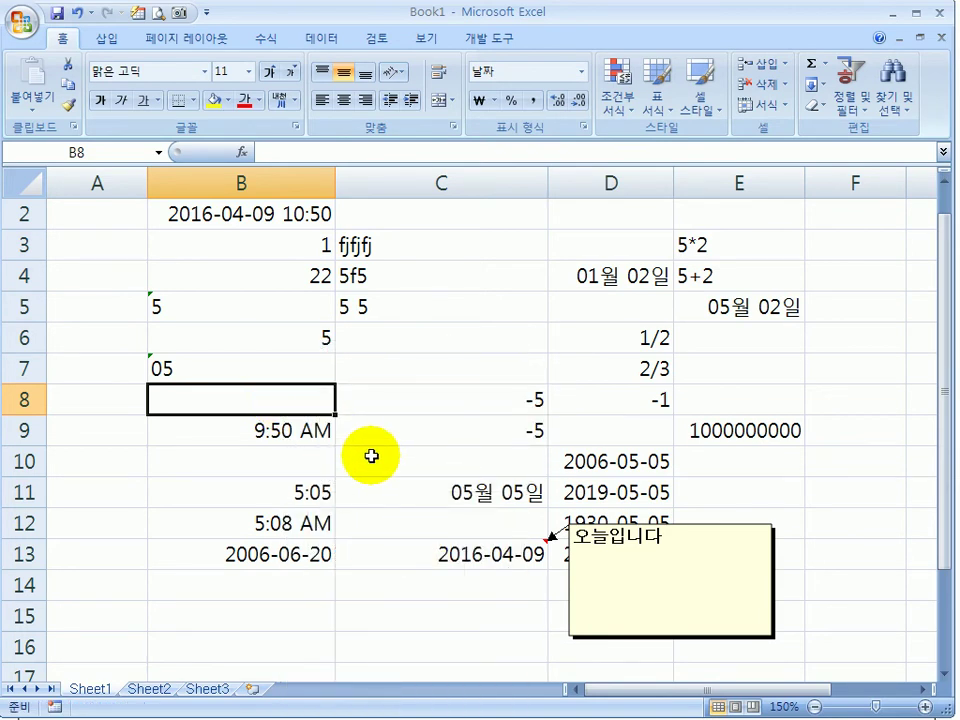
# Move the C13 comment box up to rows 8 and 9 of column D and shrink it closely around its text.
pyautogui.click(440, 364)
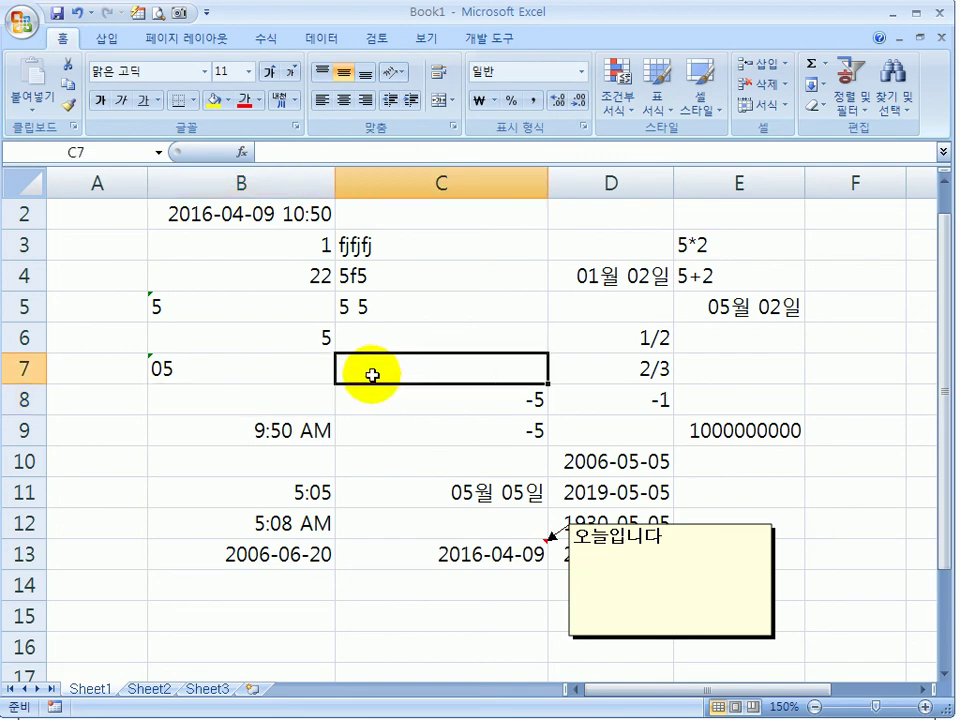
pyautogui.click(305, 339)
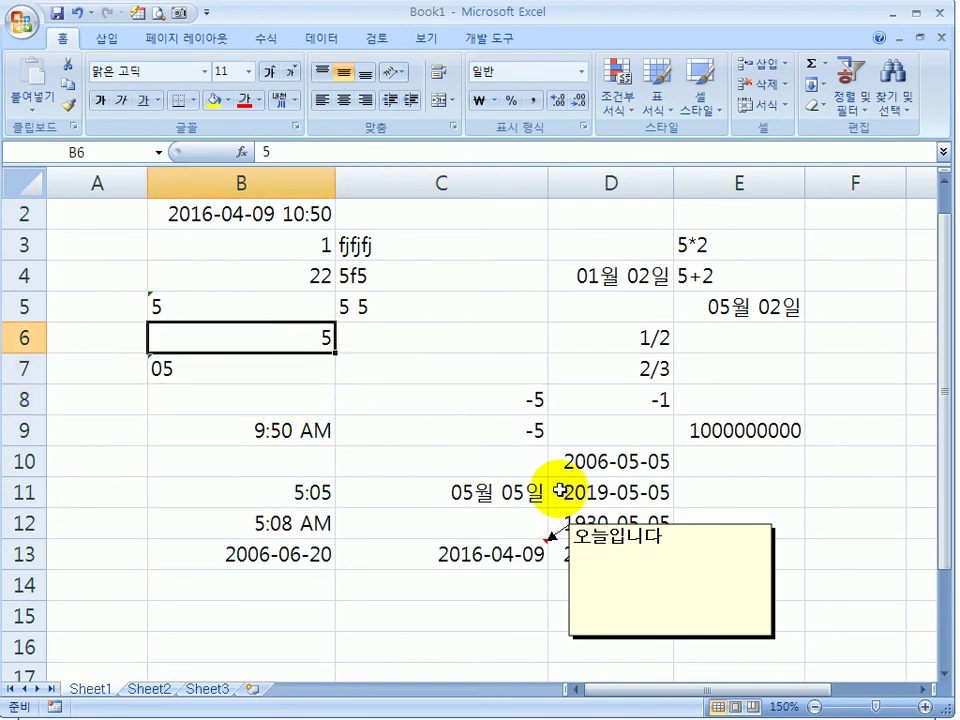
pyautogui.moveTo(734, 527); pyautogui.dragTo(741, 379)
pyautogui.moveTo(786, 497); pyautogui.dragTo(713, 422)
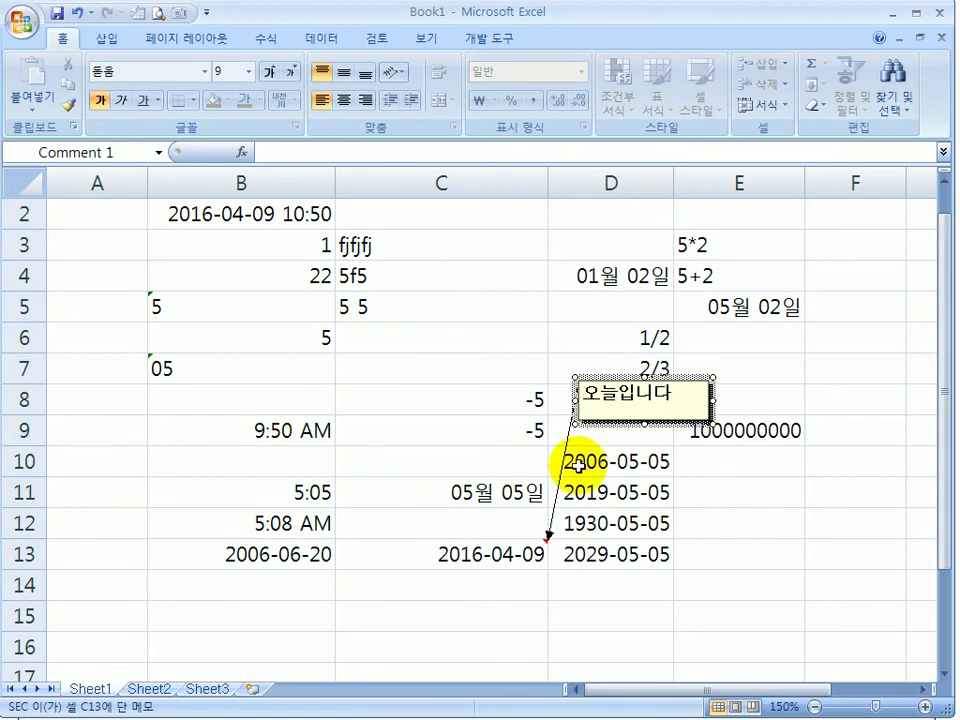
# Add the phonetic guide text 자격증전문 to 한국사회컴퓨터학원 in cell C1.
pyautogui.scroll(1, 450, 380)
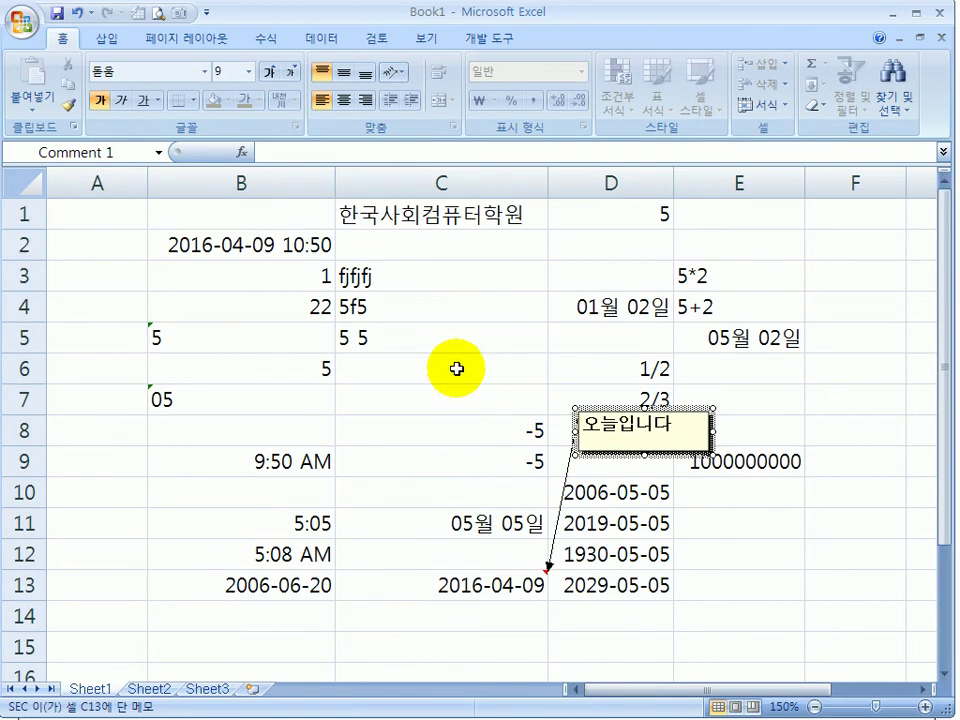
pyautogui.click(463, 214)
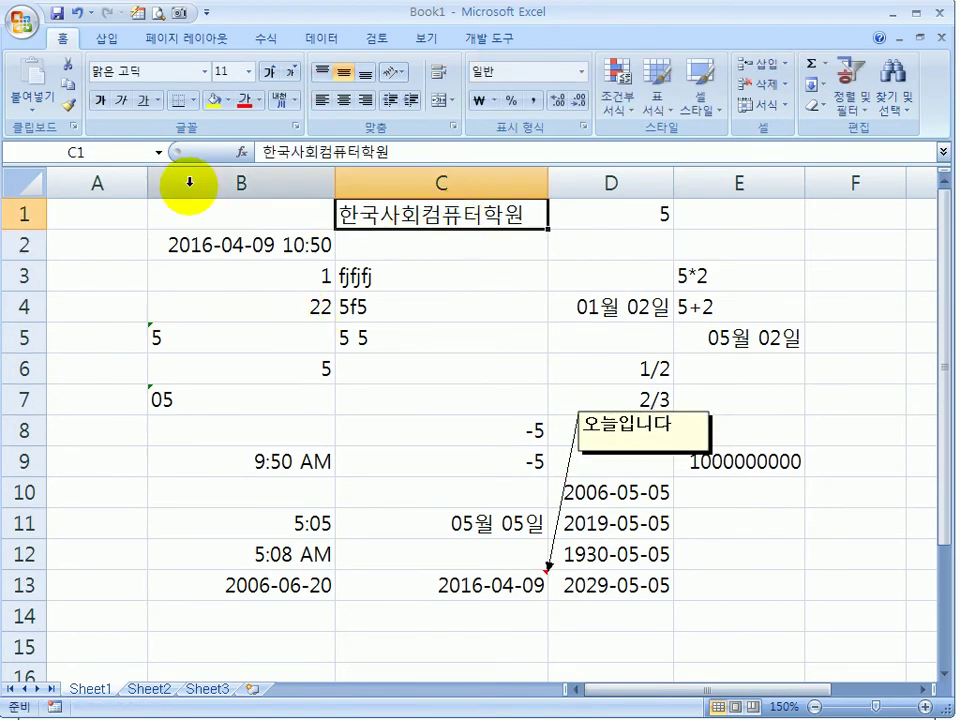
pyautogui.click(297, 110)
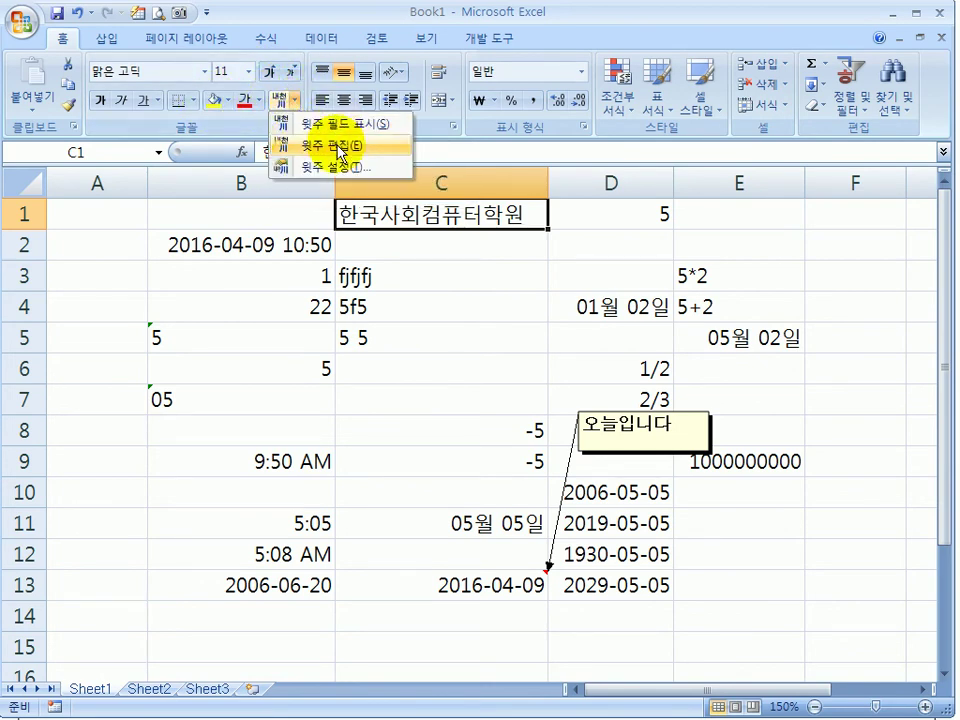
pyautogui.click(300, 147)
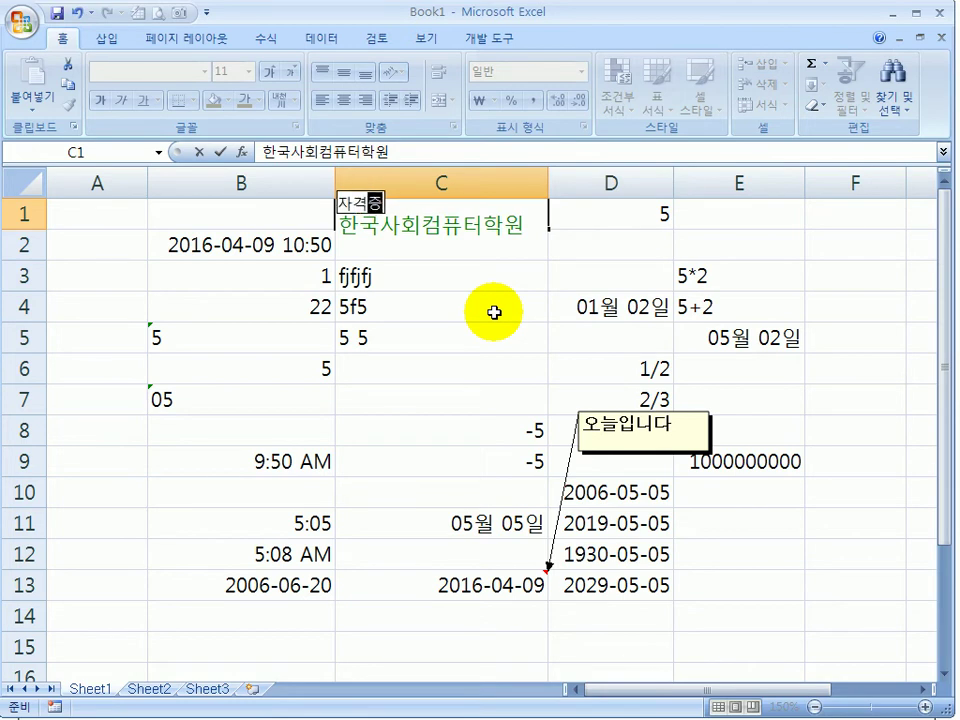
pyautogui.press('Return')
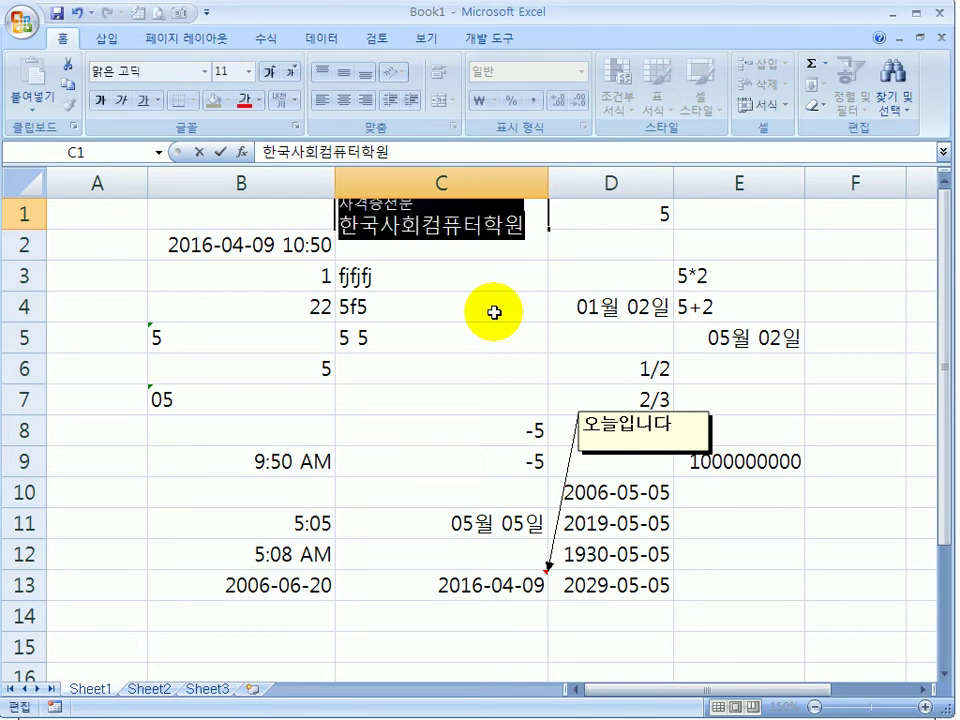
pyautogui.press('Return')
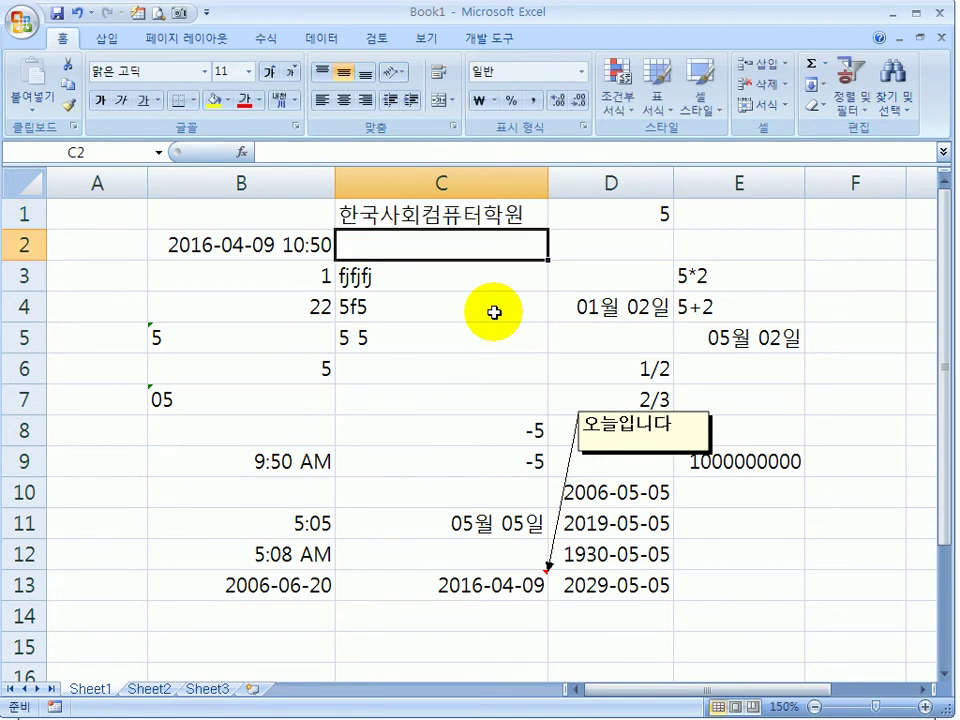
# Show the phonetic guide field above the text in cell C1.
pyautogui.click(510, 214)
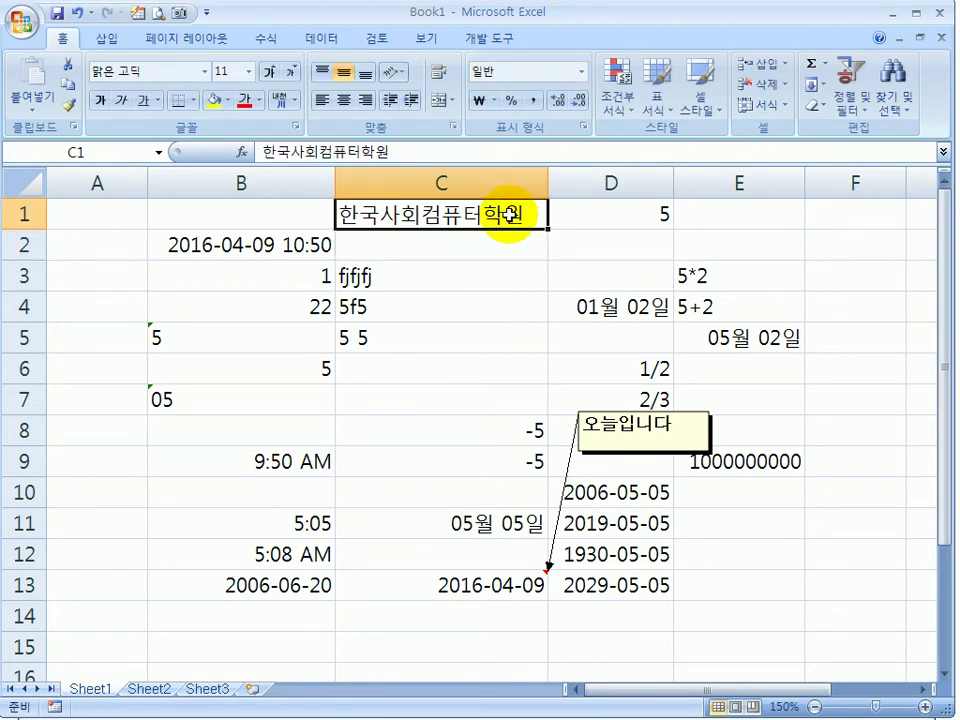
pyautogui.click(295, 100)
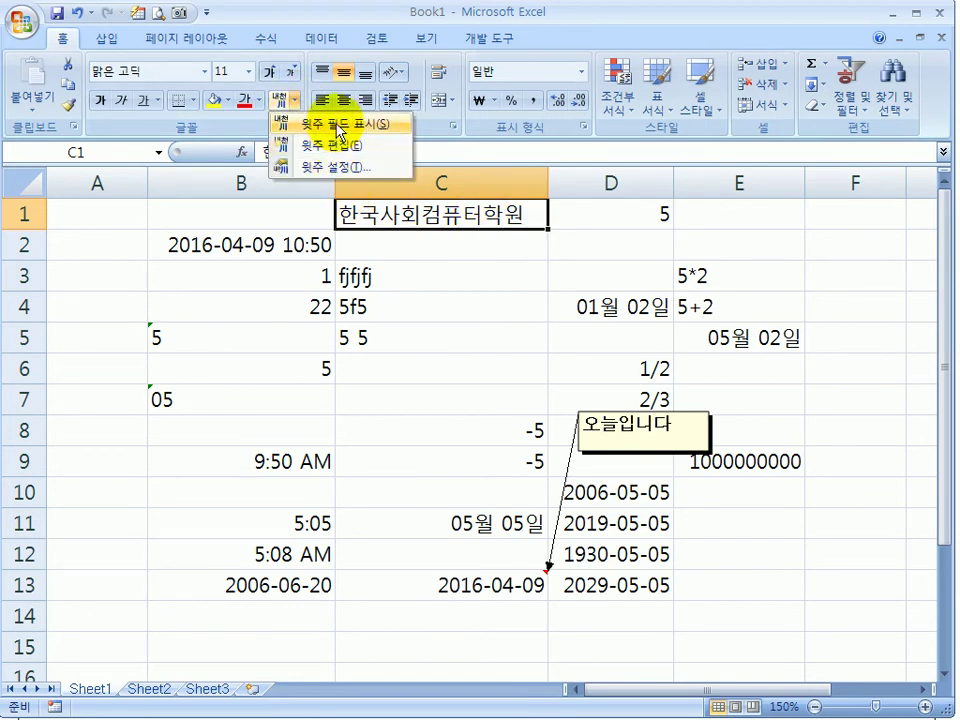
pyautogui.click(467, 281)
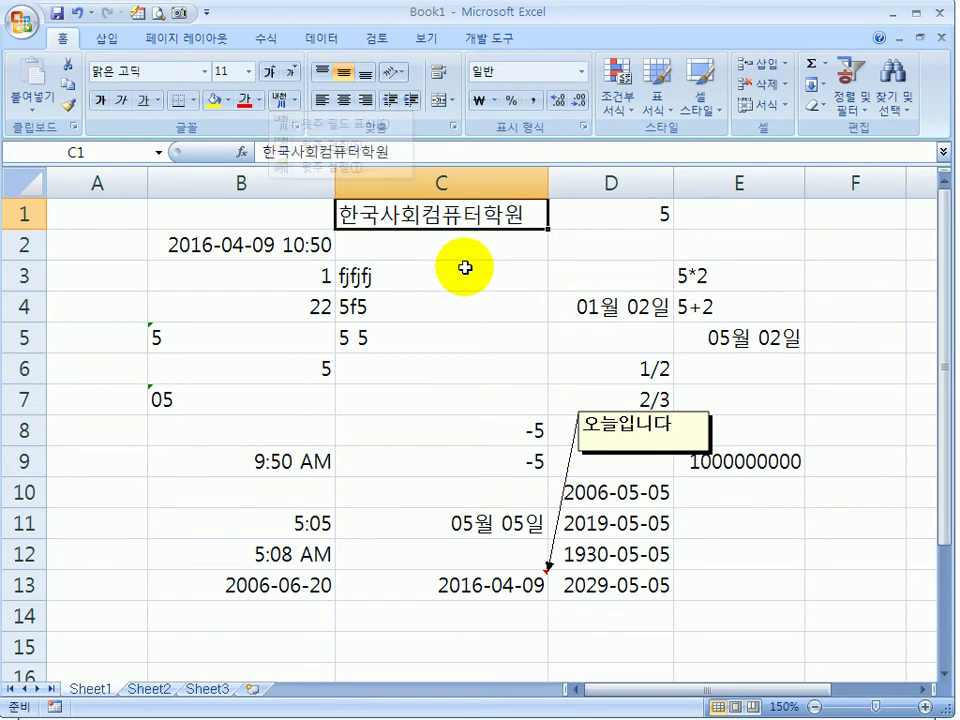
pyautogui.rightClick(452, 216)
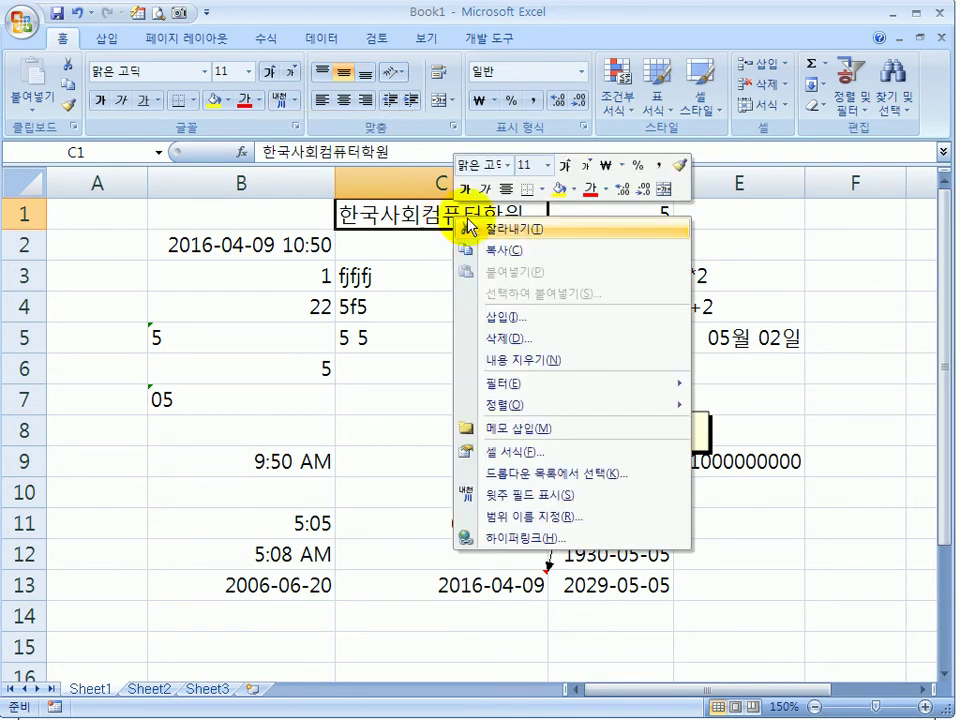
pyautogui.click(541, 500)
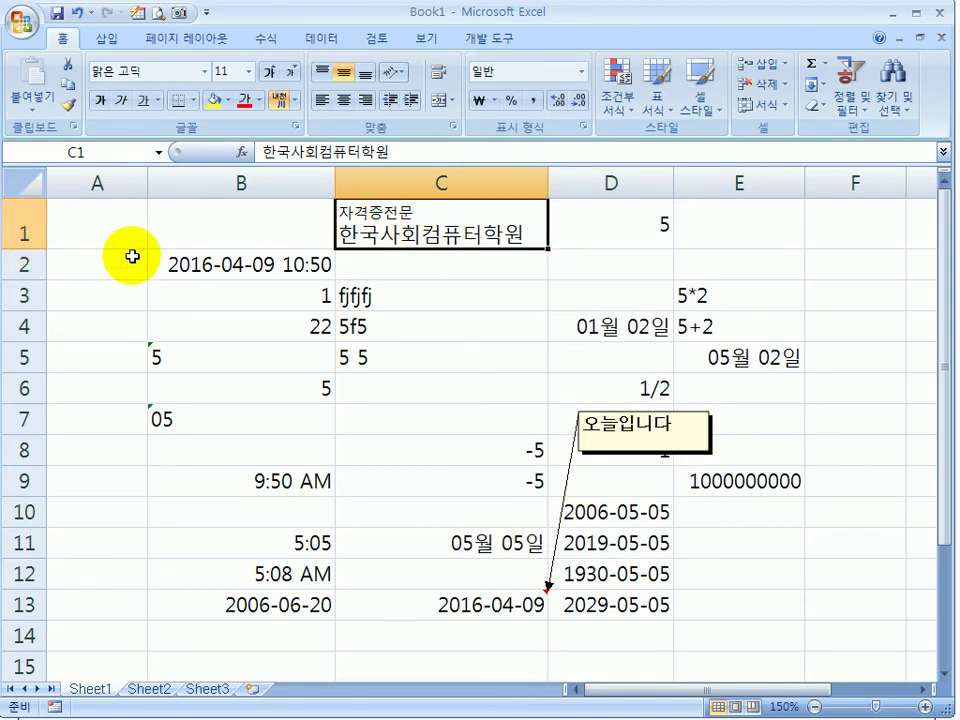
pyautogui.click(395, 305)
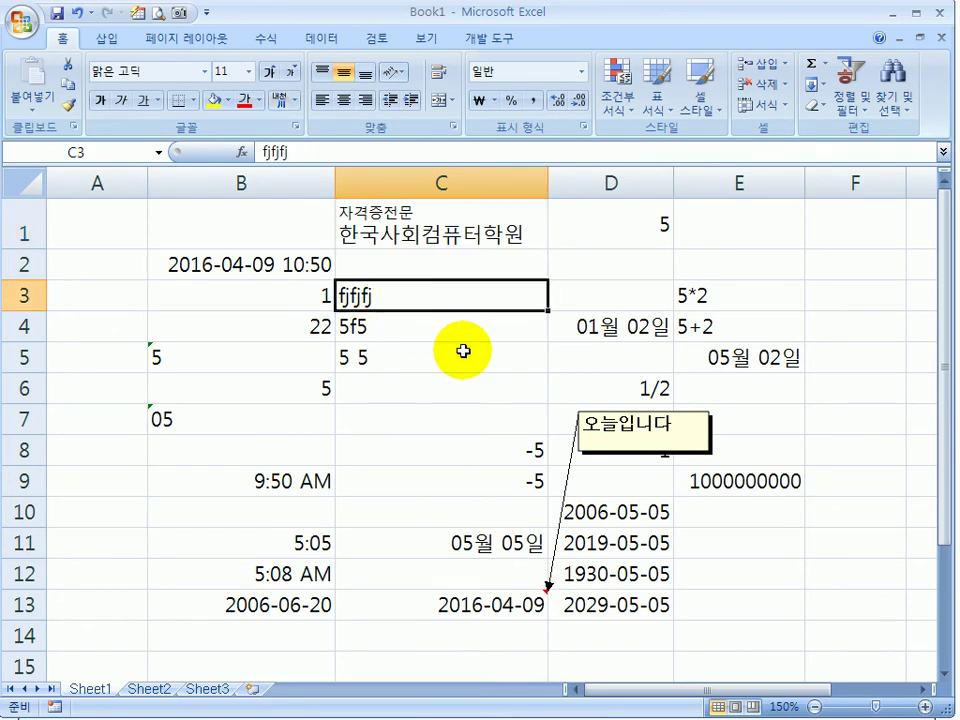
# Try to add the phonetic guide text 둘리 to the number 22 in cell B4.
pyautogui.click(279, 320)
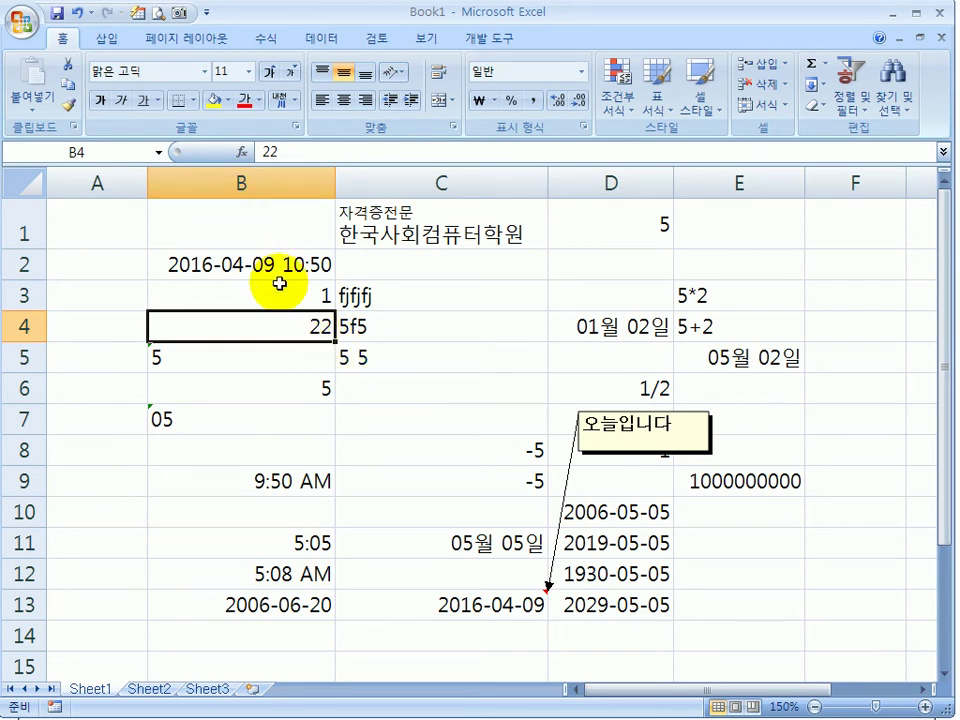
pyautogui.click(297, 103)
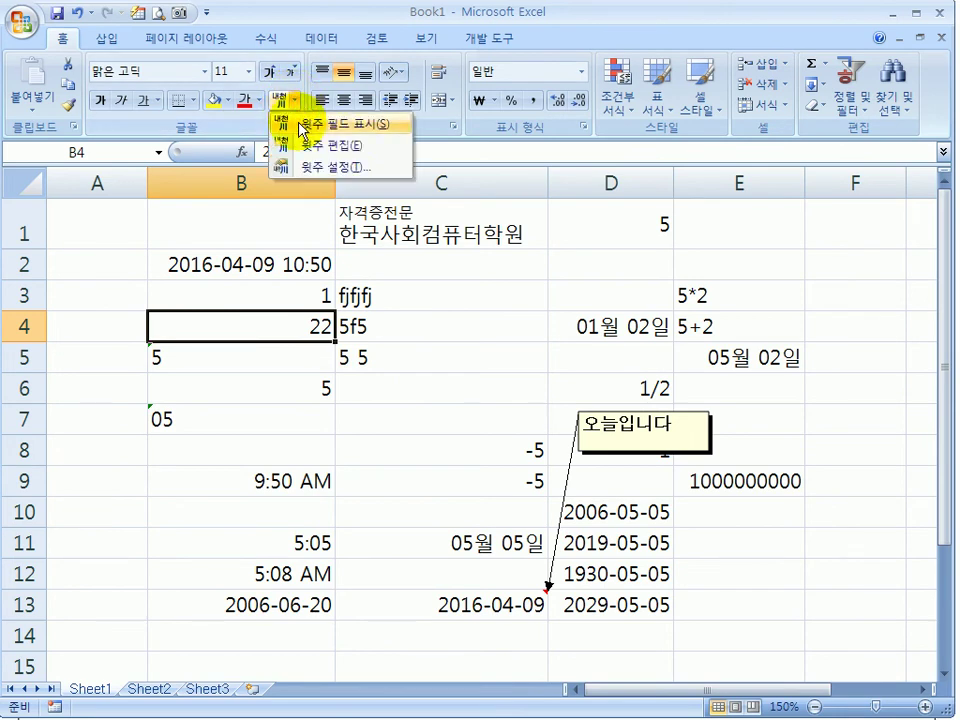
pyautogui.click(341, 145)
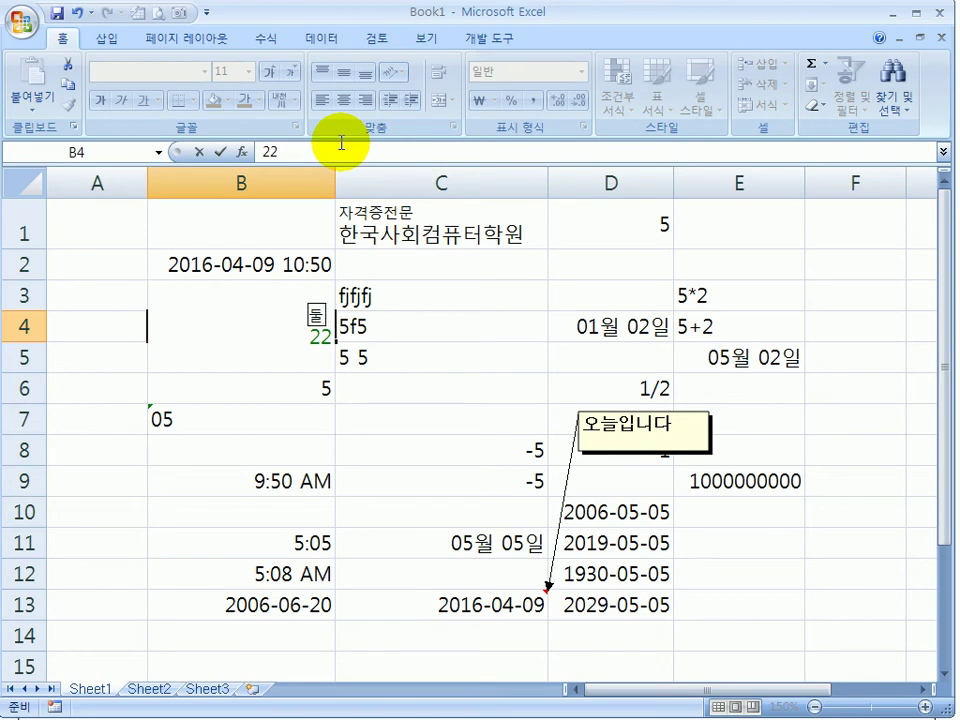
pyautogui.write('둘리')
pyautogui.press('Return')
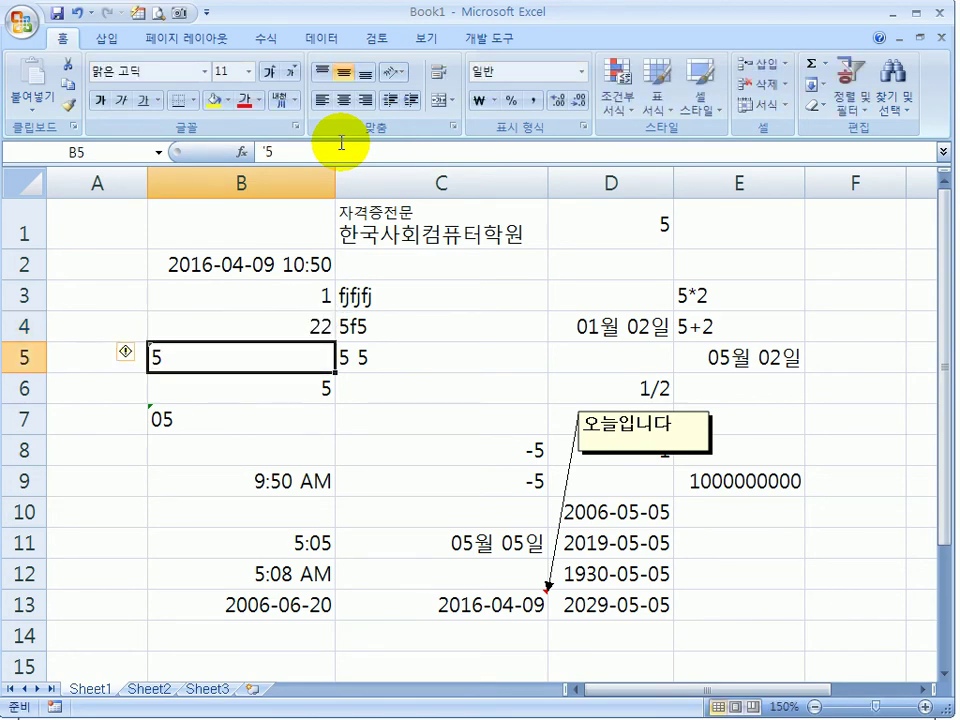
# Turn on the phonetic field display for cell B4.
pyautogui.click(310, 322)
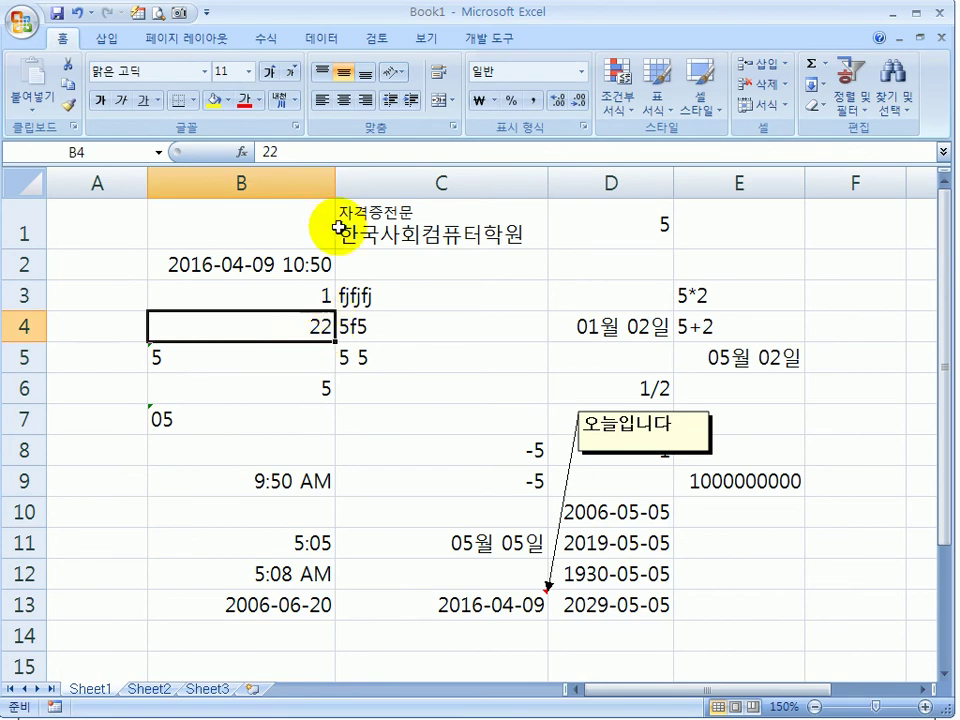
pyautogui.click(280, 102)
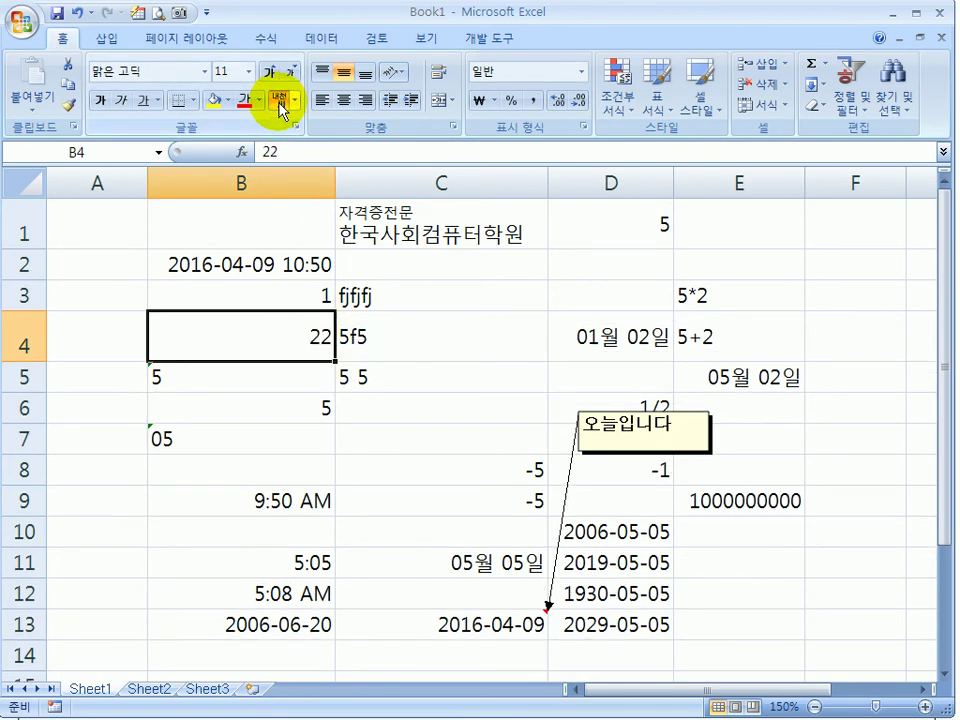
pyautogui.rightClick(302, 340)
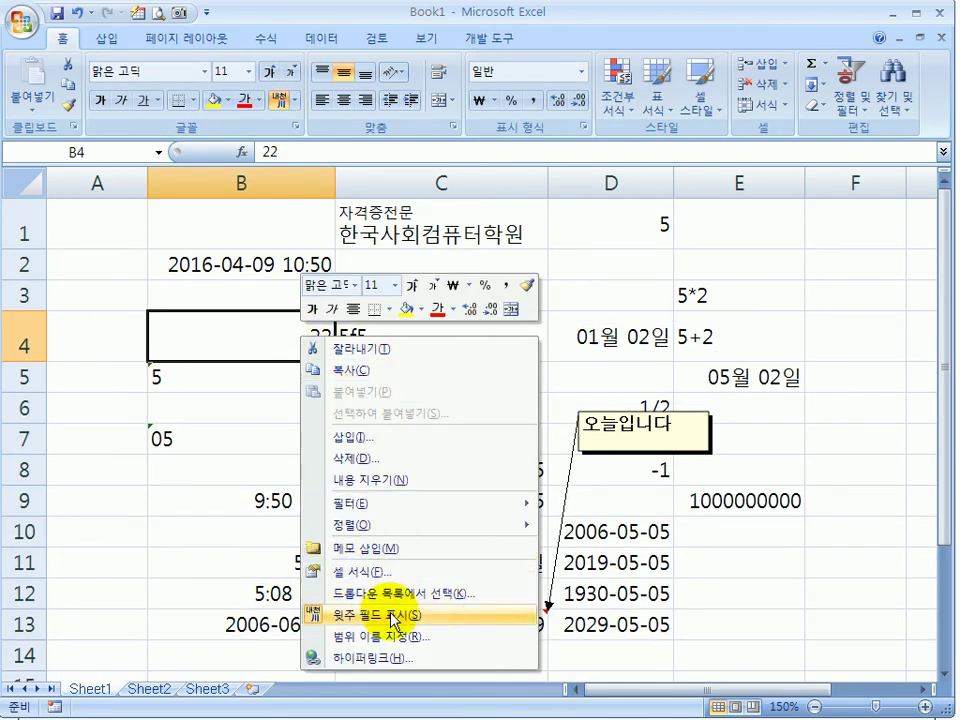
pyautogui.click(212, 328)
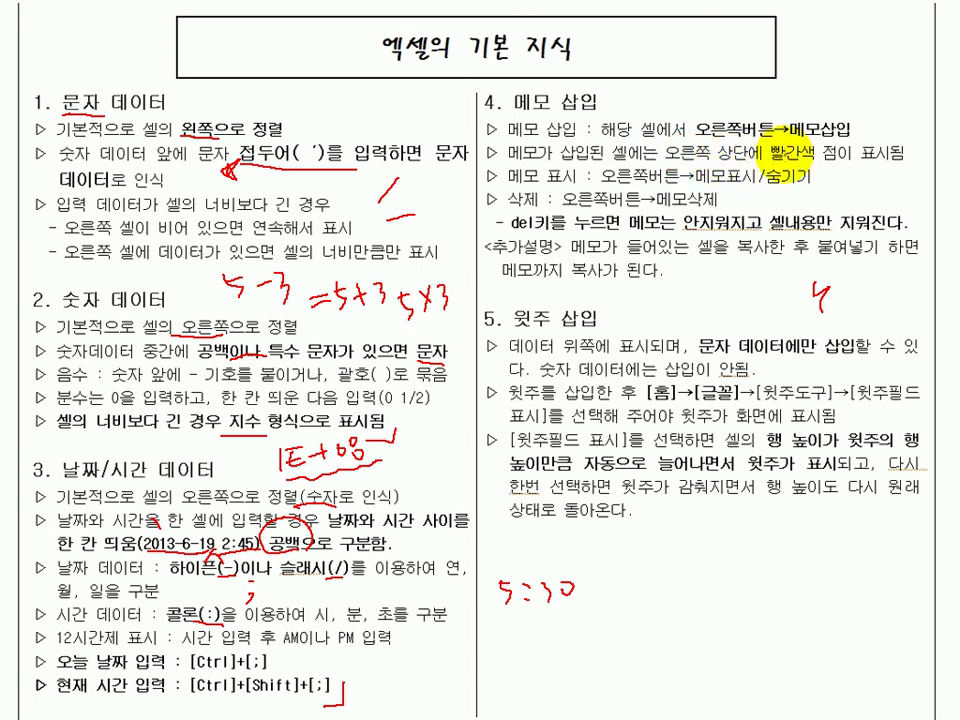
# Switch to Excel and examine the comment indicator at the corner of cell C13.
pyautogui.hotkey('alt', 'Tab')
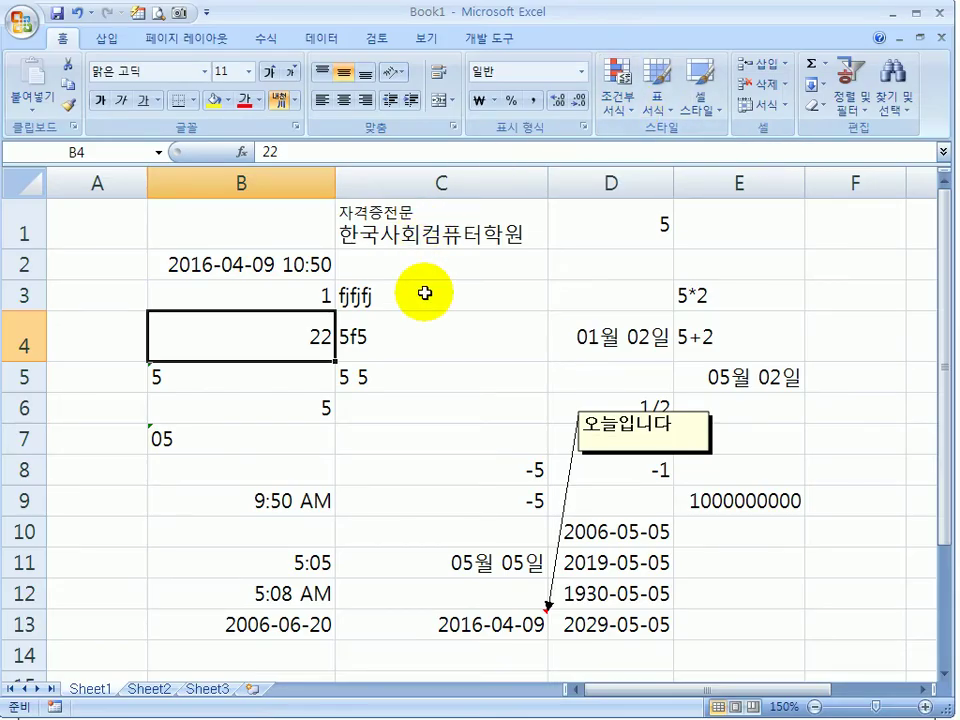
pyautogui.click(545, 618)
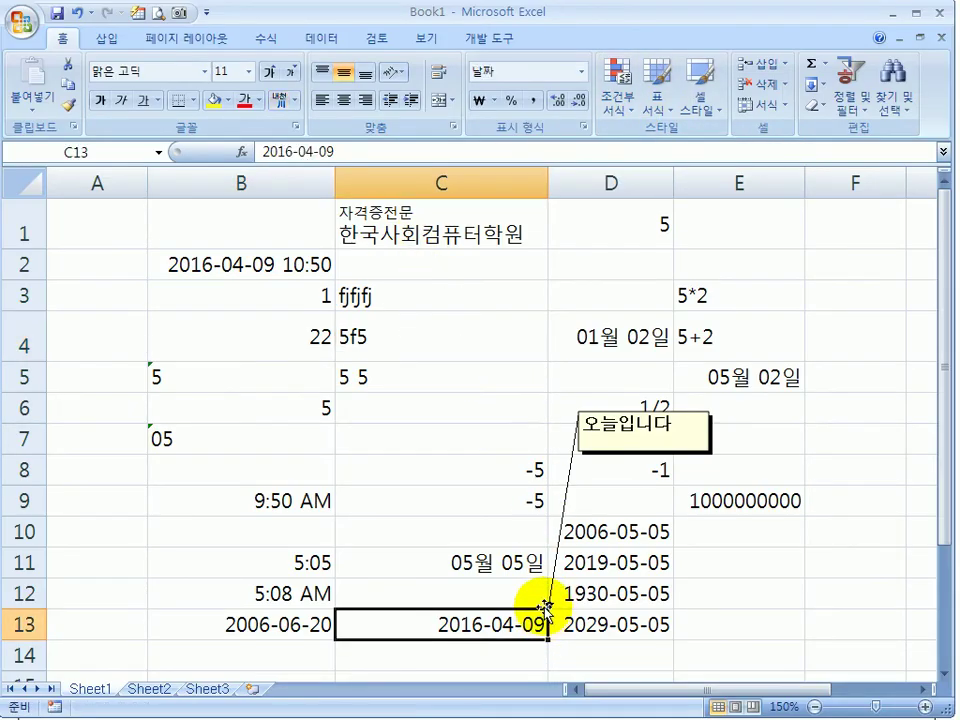
# Switch to the lecture notes and underline "del키" and "셀내용만 지워진다" in the line about deleting comments.
pyautogui.hotkey('alt', 'Tab')
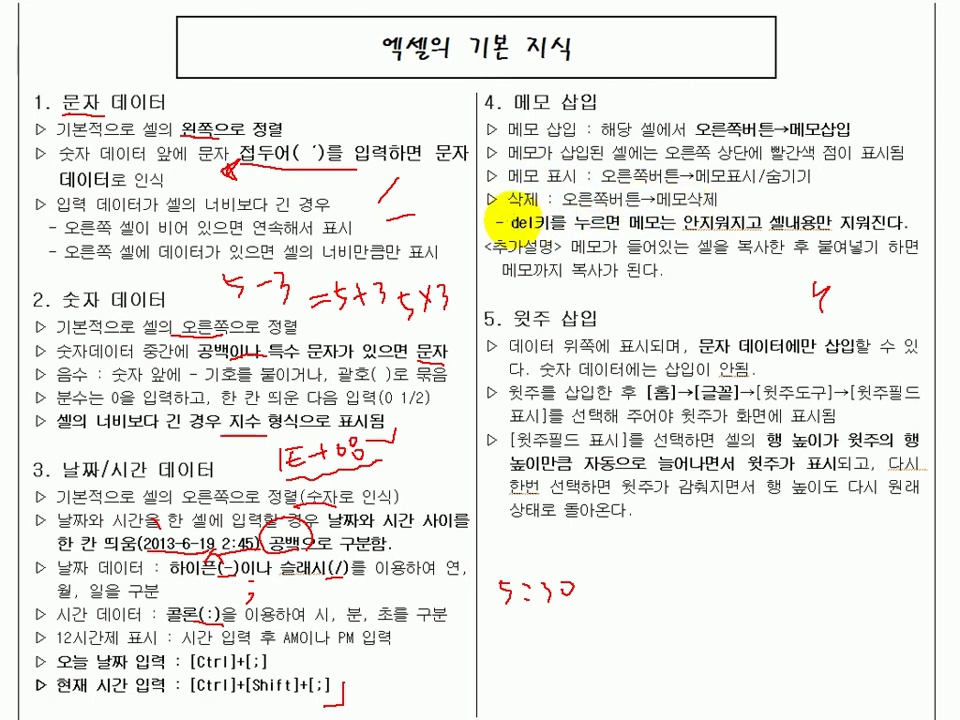
pyautogui.moveTo(508, 230); pyautogui.dragTo(570, 231)
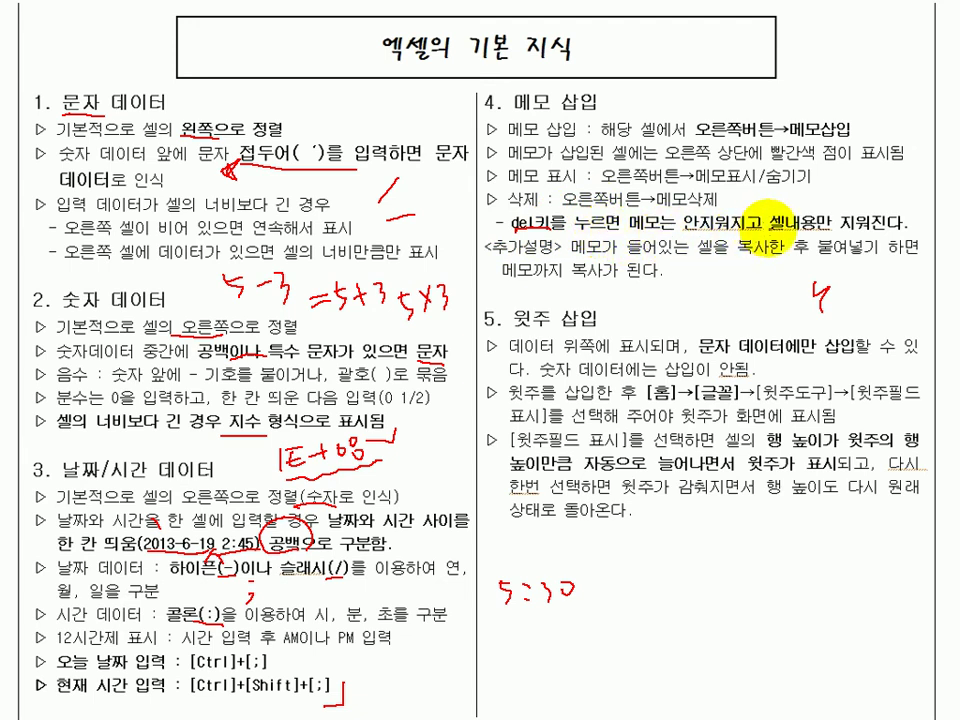
pyautogui.moveTo(769, 235); pyautogui.dragTo(892, 231)
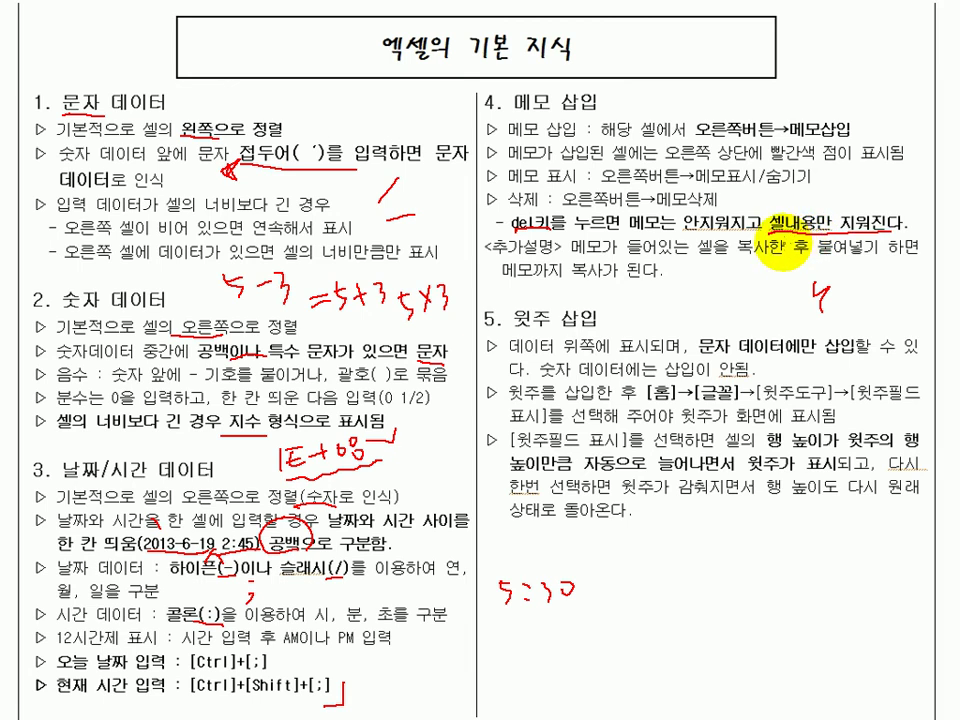
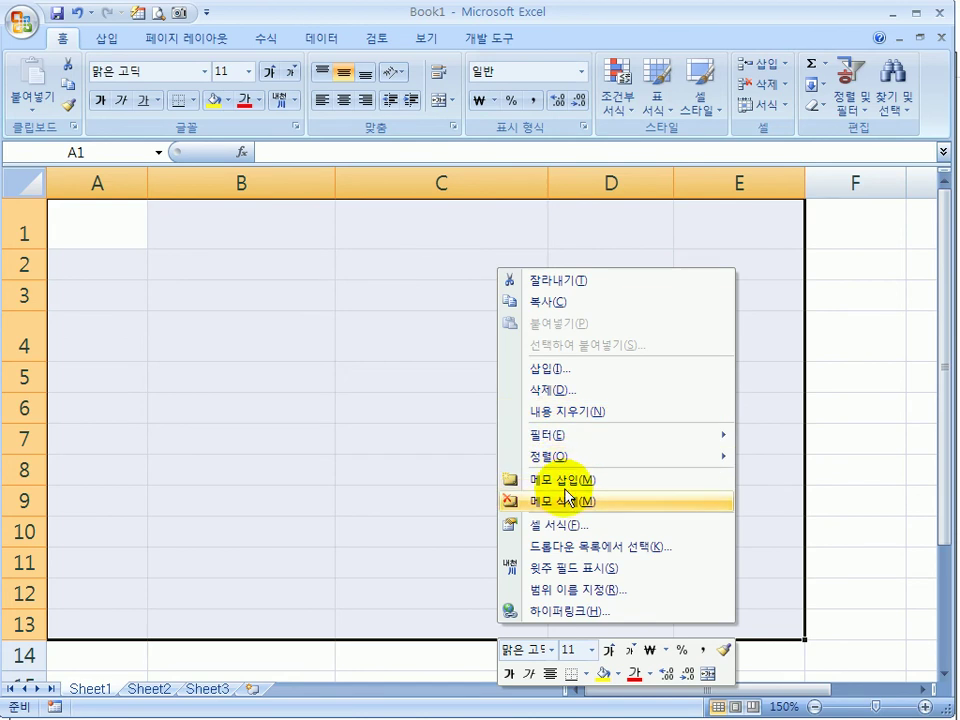
# Delete the comments from the selected range A1:E13 and deselect the range.
pyautogui.click(574, 500)
pyautogui.click(452, 354)
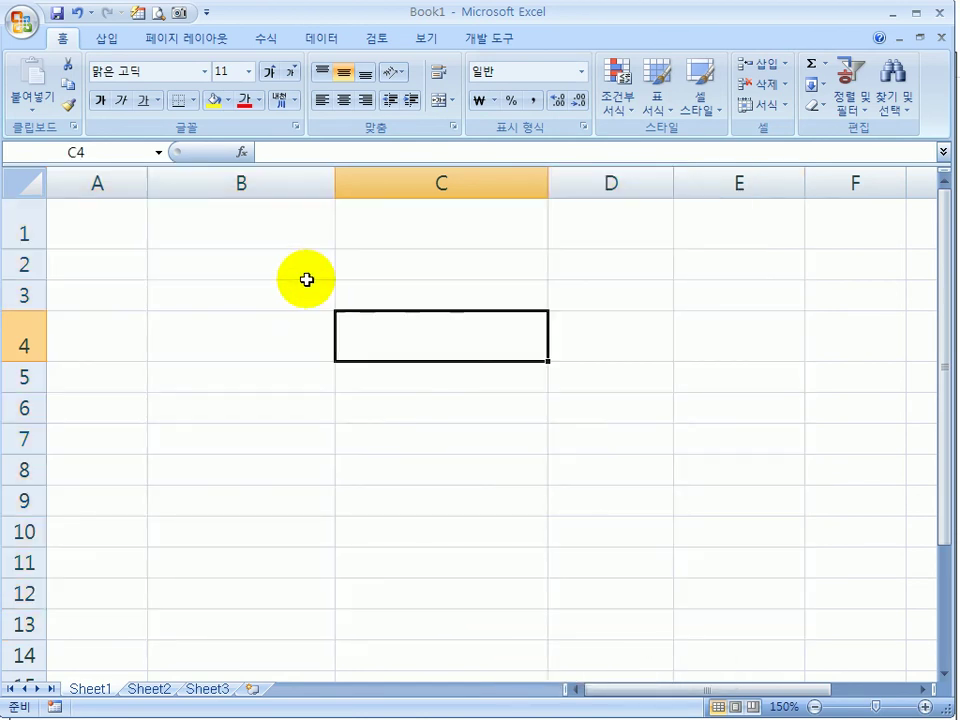
pyautogui.click(241, 410)
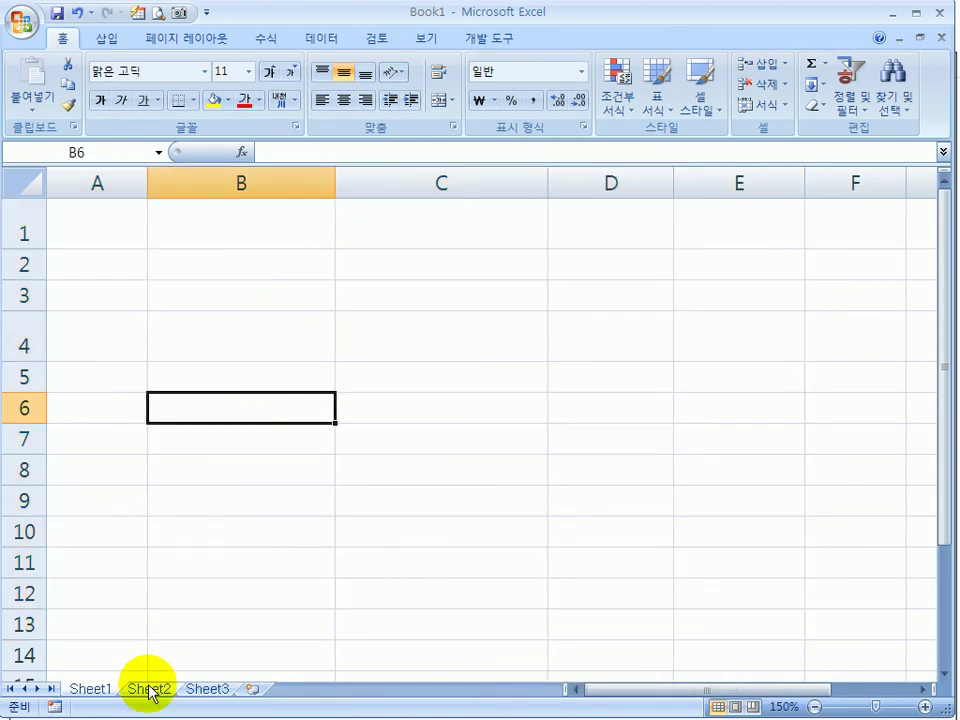
pyautogui.moveTo(35, 232); pyautogui.dragTo(47, 328)
pyautogui.click(163, 435)
# Enter the number 5 in cell C17.
pyautogui.scroll(-4, 291, 478)
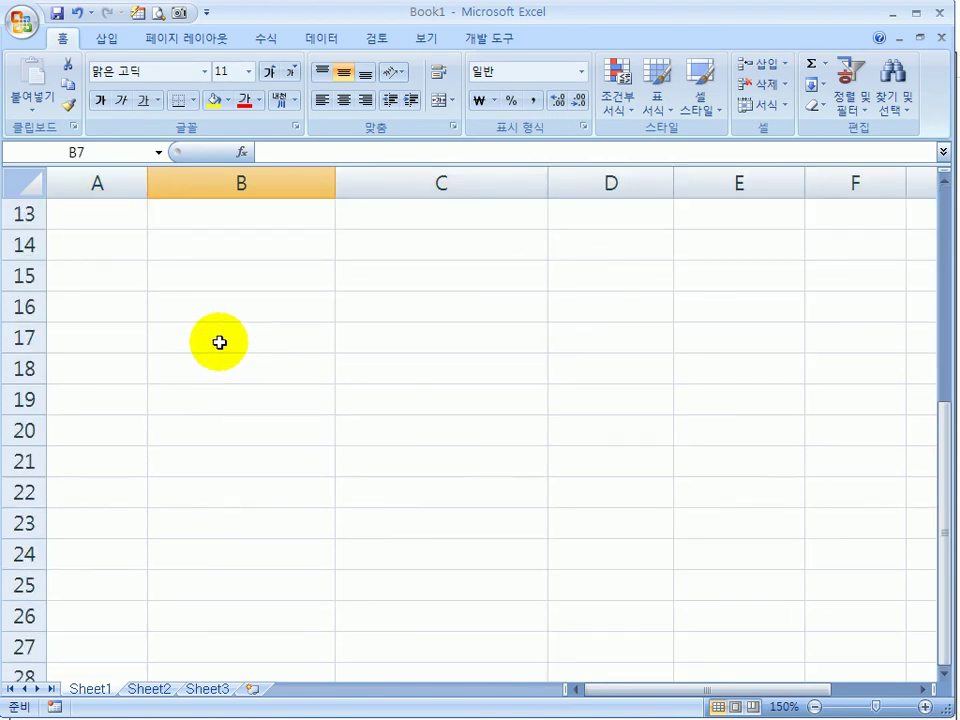
pyautogui.click(377, 337)
pyautogui.write('5')
pyautogui.press('Return')
# Fill the 5 from cell C17 down to C21 as plain copies and undo that fill.
pyautogui.click(495, 339)
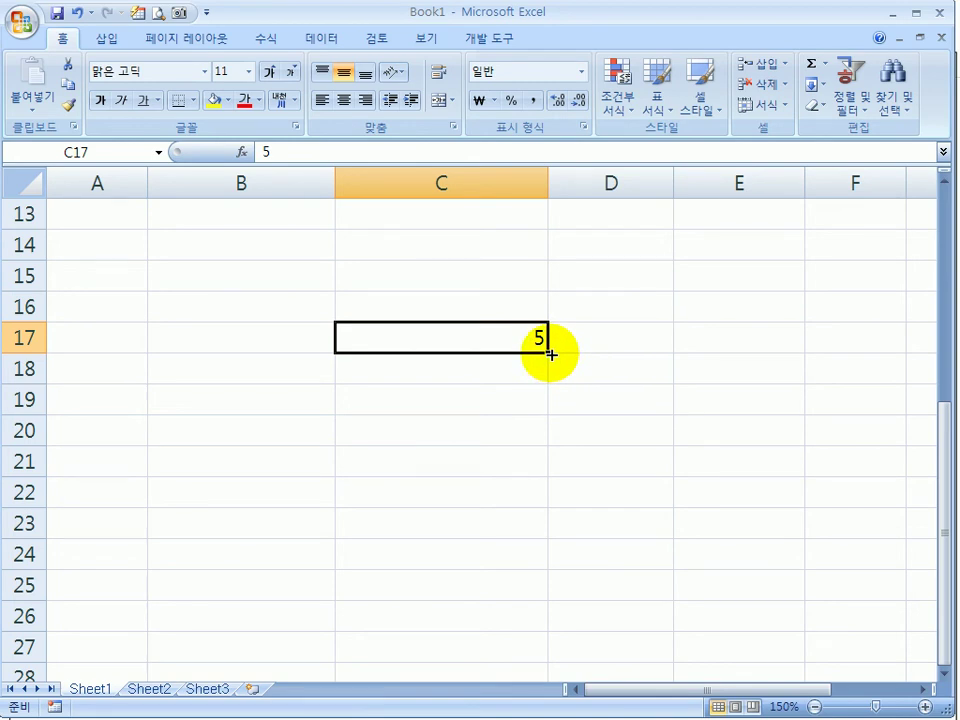
pyautogui.moveTo(550, 353); pyautogui.dragTo(548, 492)
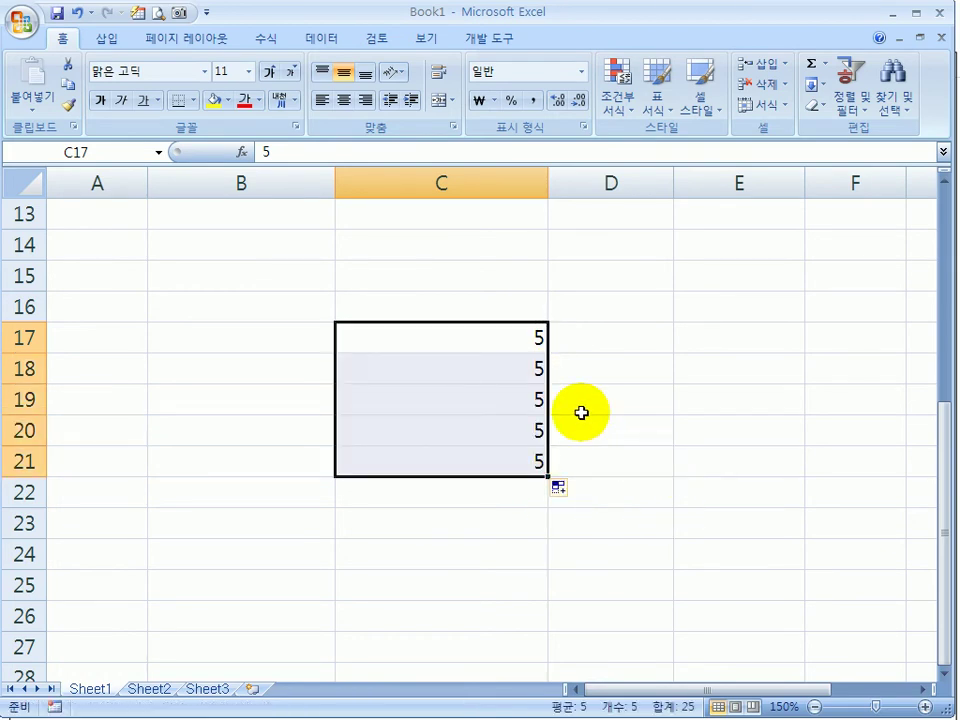
pyautogui.hotkey('ctrl', 'z')
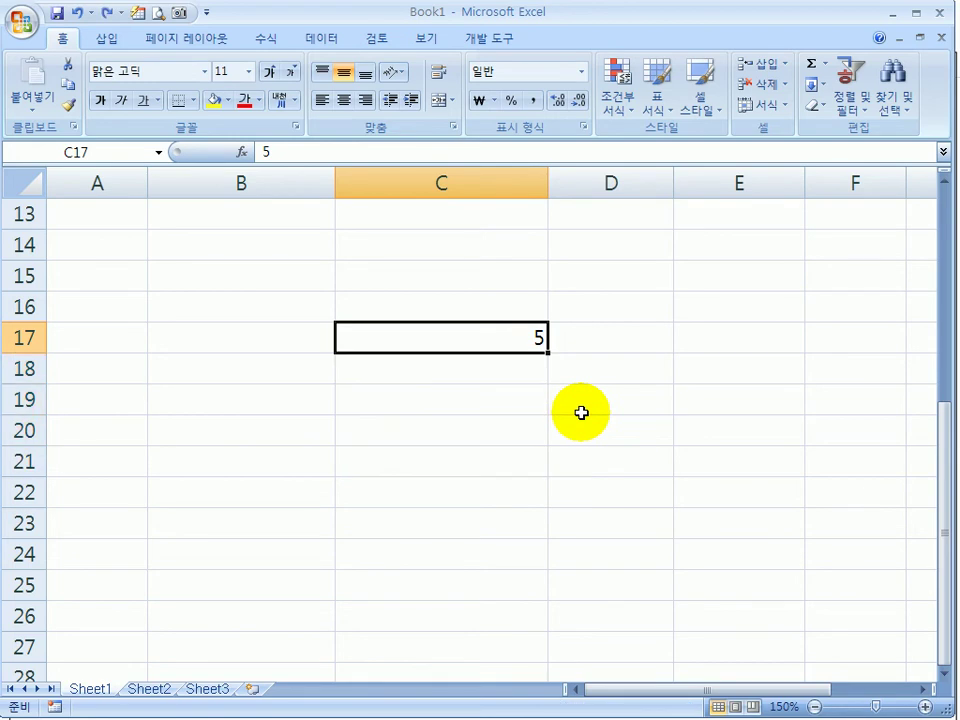
# Fill cell C17 down to C22 as a series increasing by one from 5 to 10.
pyautogui.moveTo(550, 353); pyautogui.dragTo(552, 509)
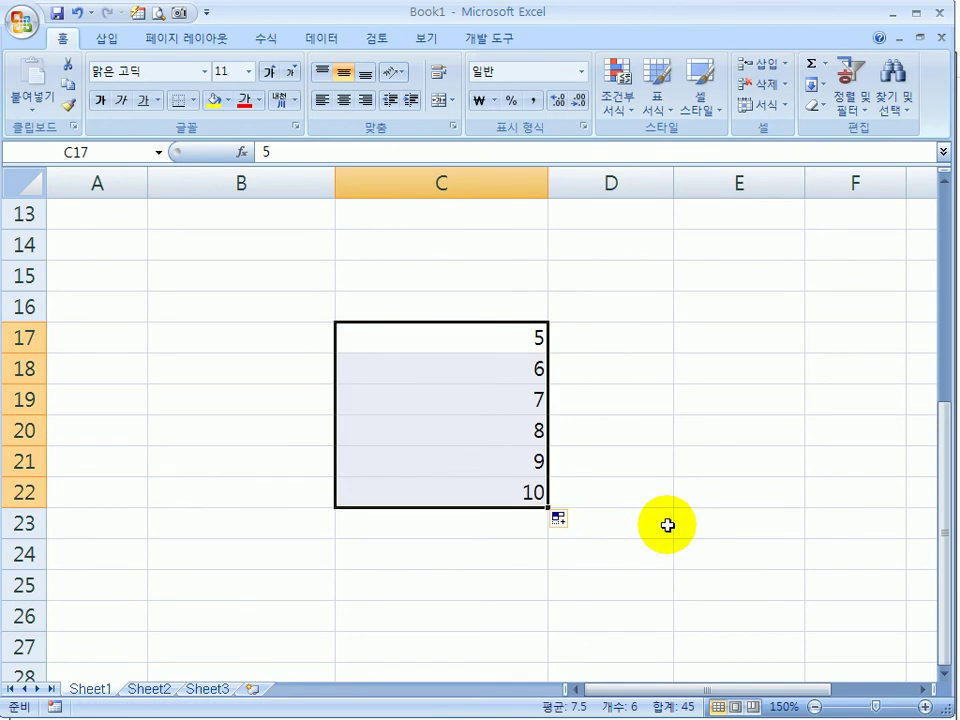
# Enter the text 문자 in cell D17 and fill it down to D22.
pyautogui.click(601, 340)
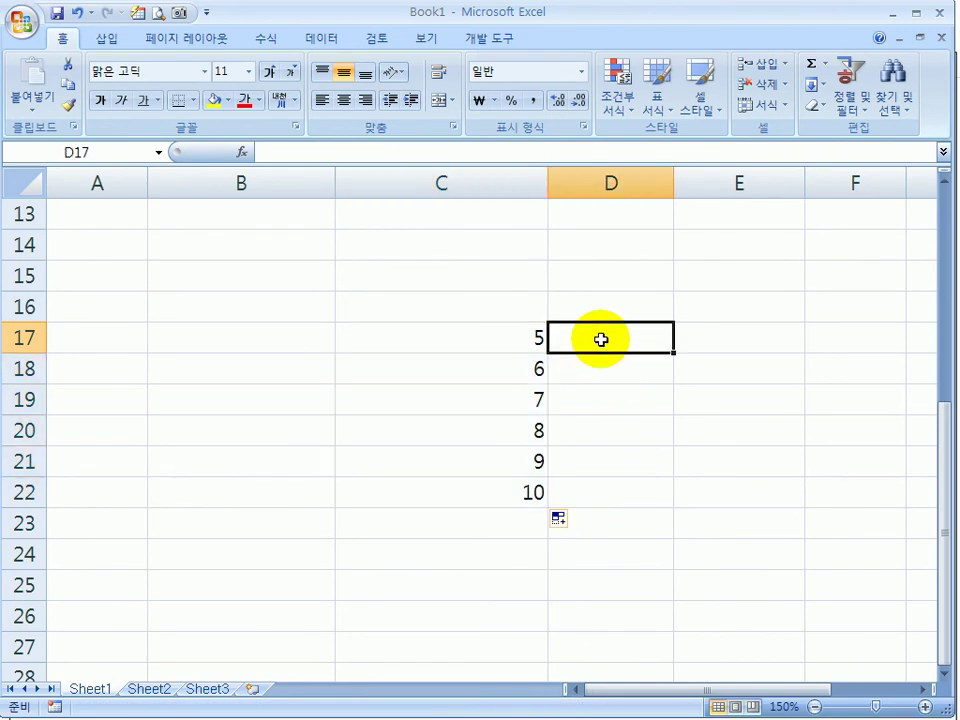
pyautogui.write('무')
pyautogui.write('자')
pyautogui.press('Return')
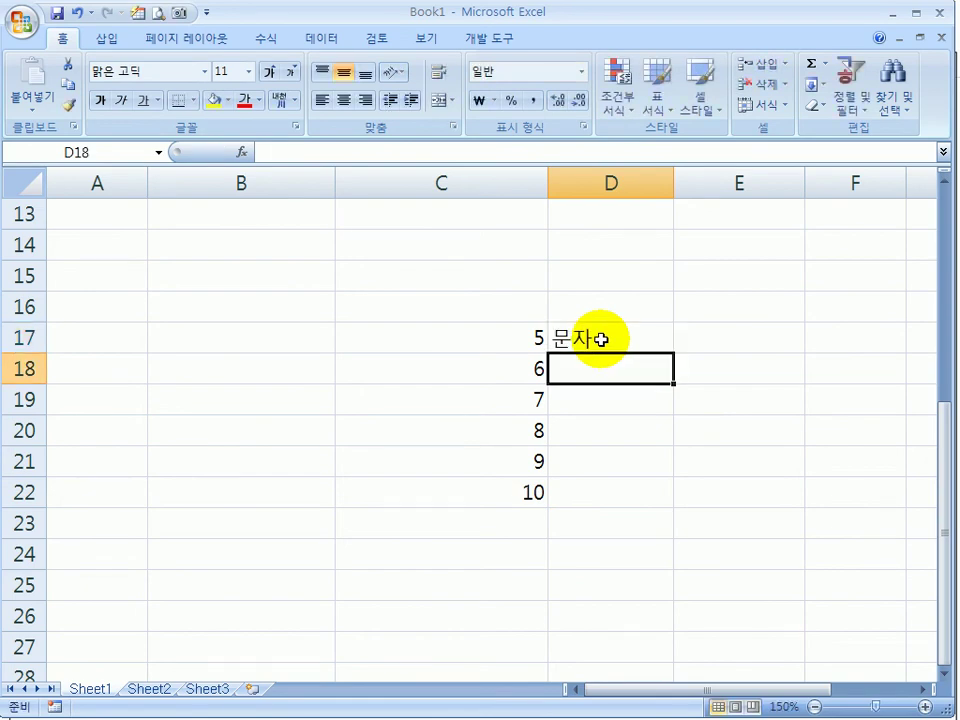
pyautogui.click(601, 340)
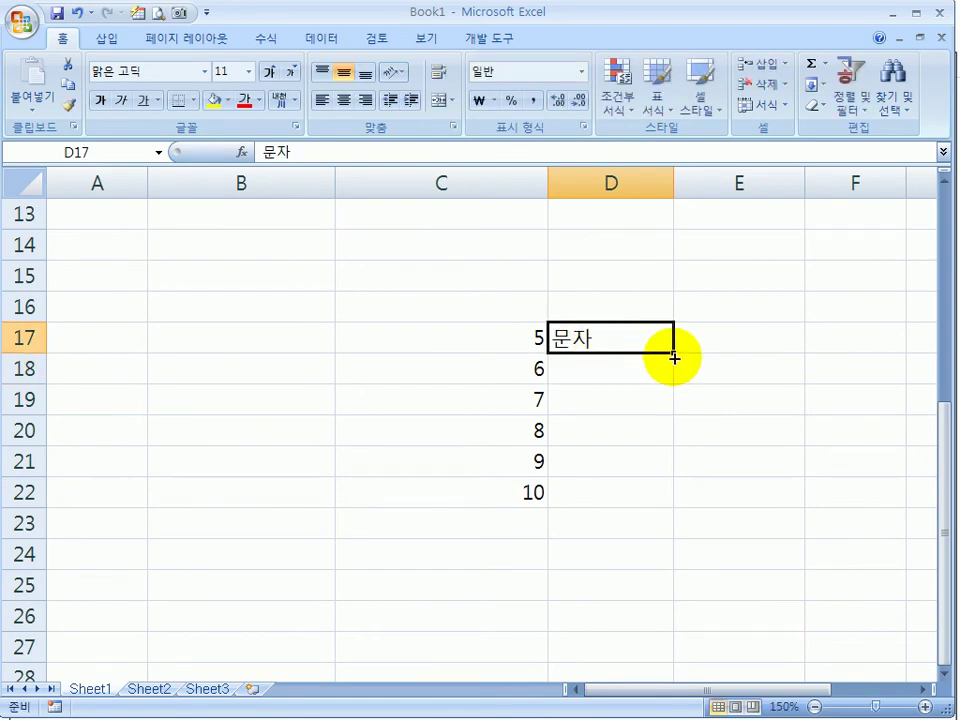
pyautogui.moveTo(674, 353); pyautogui.dragTo(671, 500)
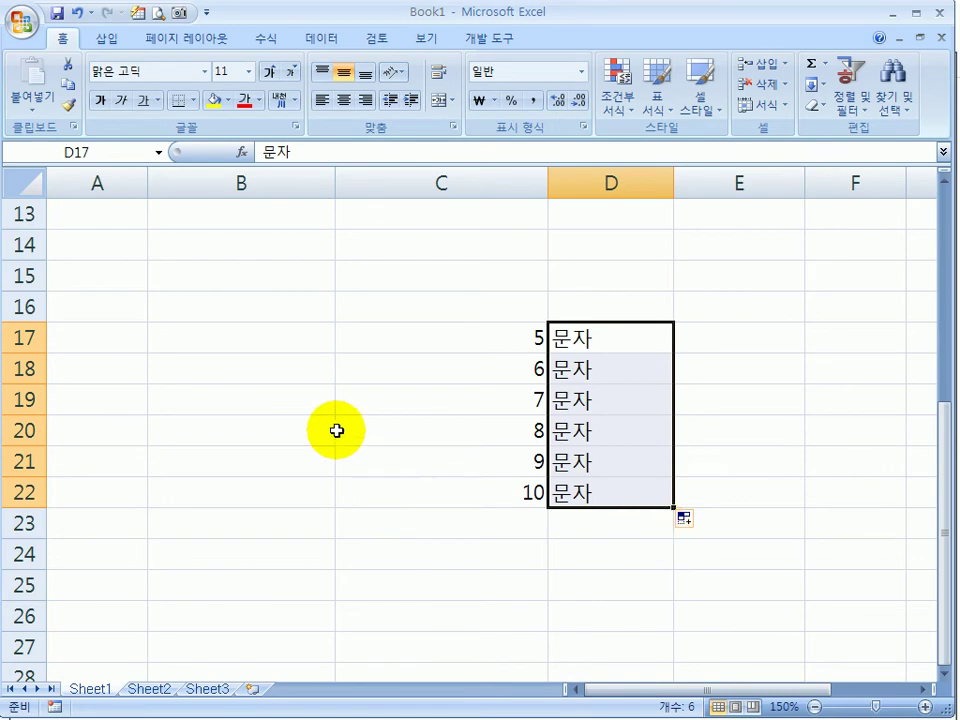
# Enter 5 in B17 and 8 in B18, and extend the pair as a series down to B22.
pyautogui.click(288, 342)
pyautogui.write('5')
pyautogui.press('Return')
pyautogui.write('8')
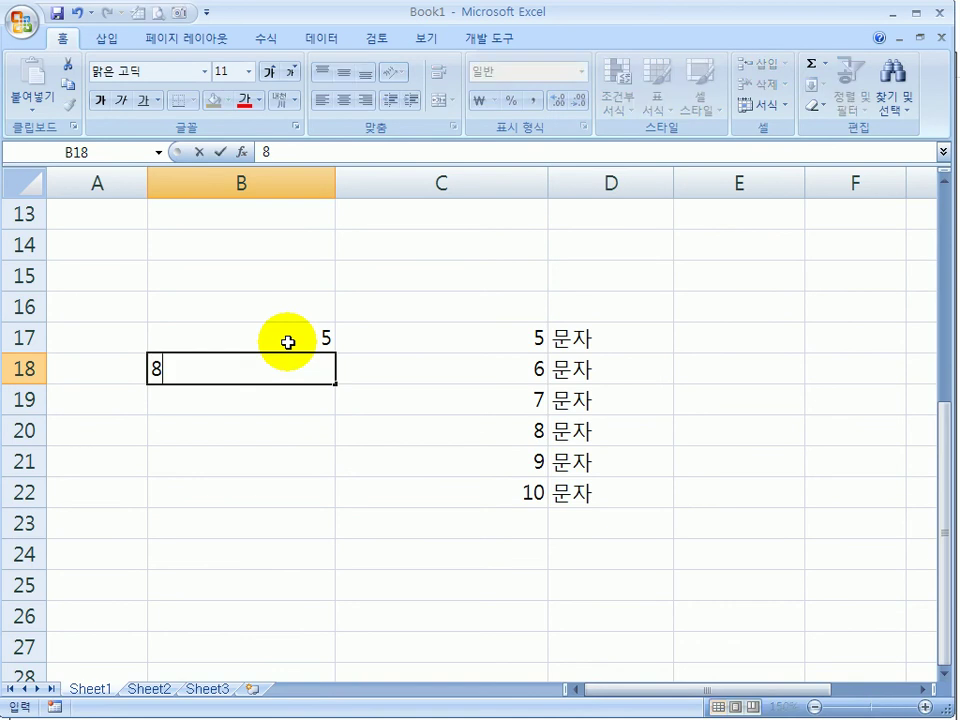
pyautogui.press('Return')
pyautogui.moveTo(309, 339); pyautogui.dragTo(311, 366)
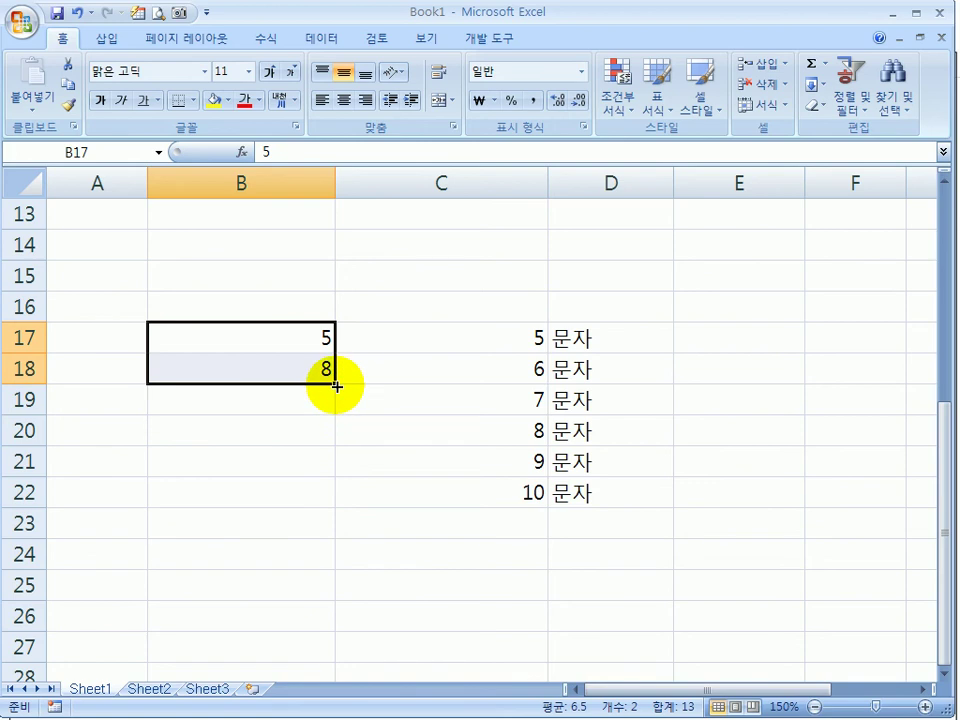
pyautogui.moveTo(336, 386); pyautogui.dragTo(336, 386)
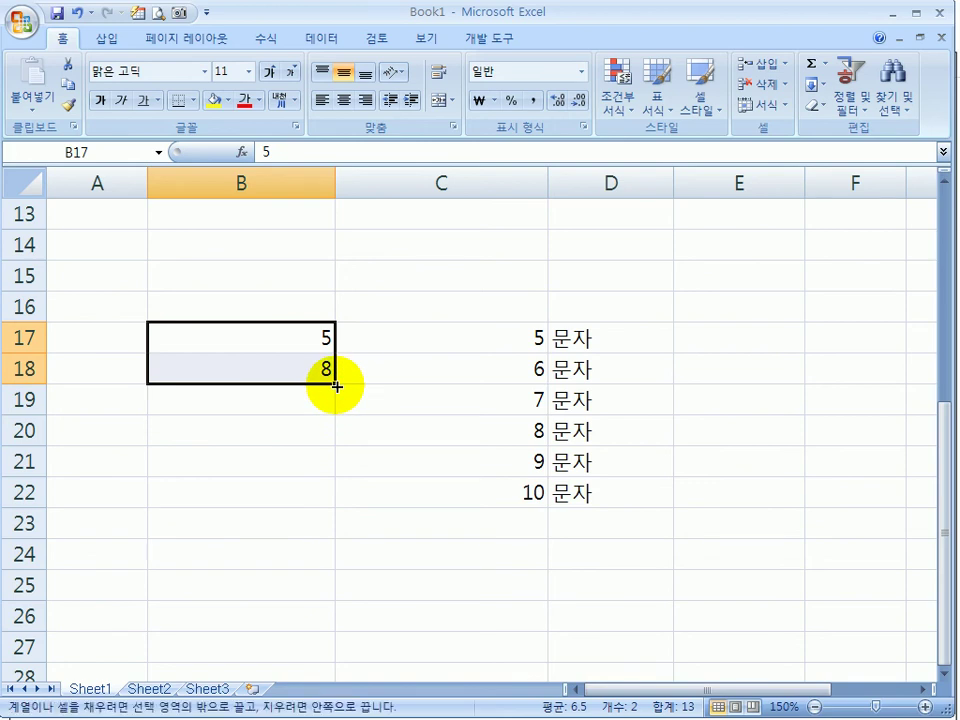
pyautogui.moveTo(336, 386); pyautogui.dragTo(336, 390)
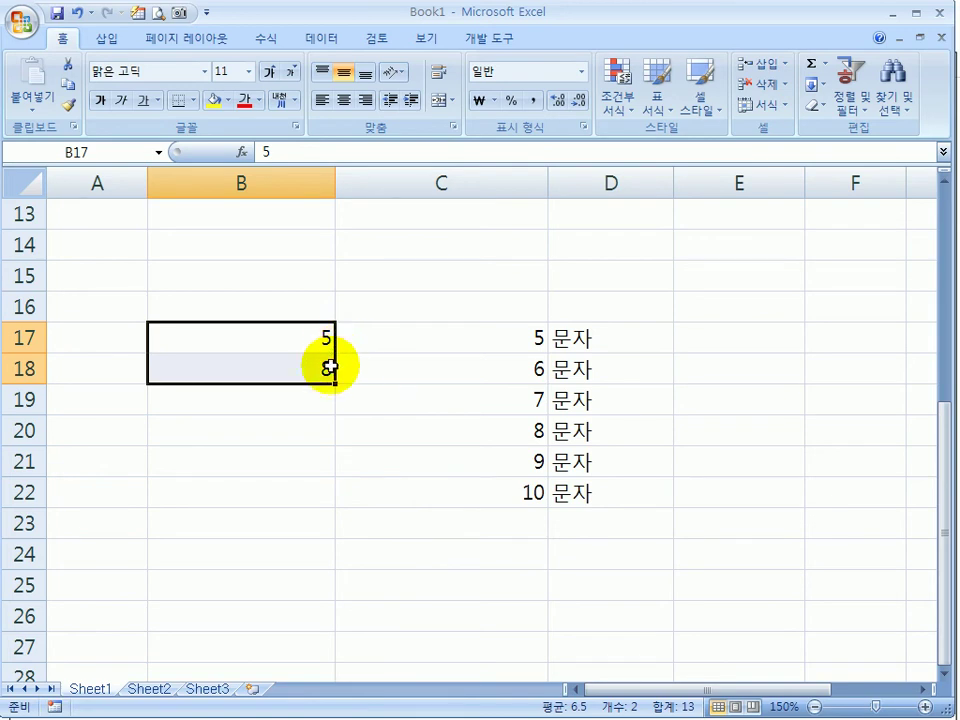
pyautogui.moveTo(336, 381); pyautogui.dragTo(336, 514)
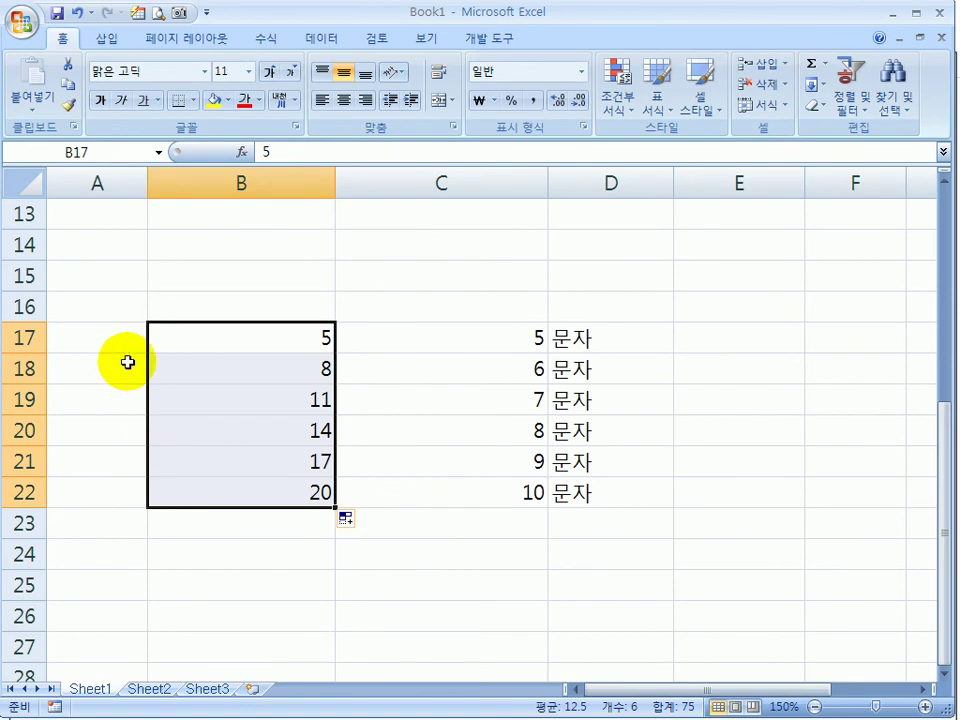
# Enter 8 in cell A17 and 5 in cell A18.
pyautogui.click(92, 329)
pyautogui.write('8')
pyautogui.press('Return')
pyautogui.write('5')
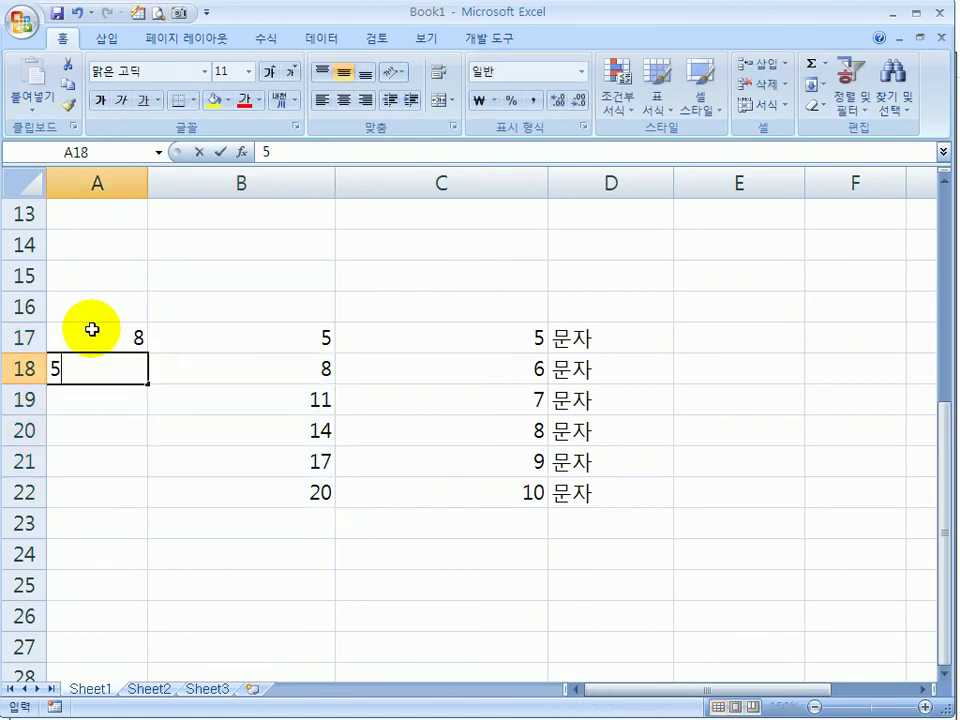
pyautogui.press('Return')
# Extend A17:A18 as a decreasing series down to A22 and undo that fill.
pyautogui.moveTo(92, 329); pyautogui.dragTo(105, 368)
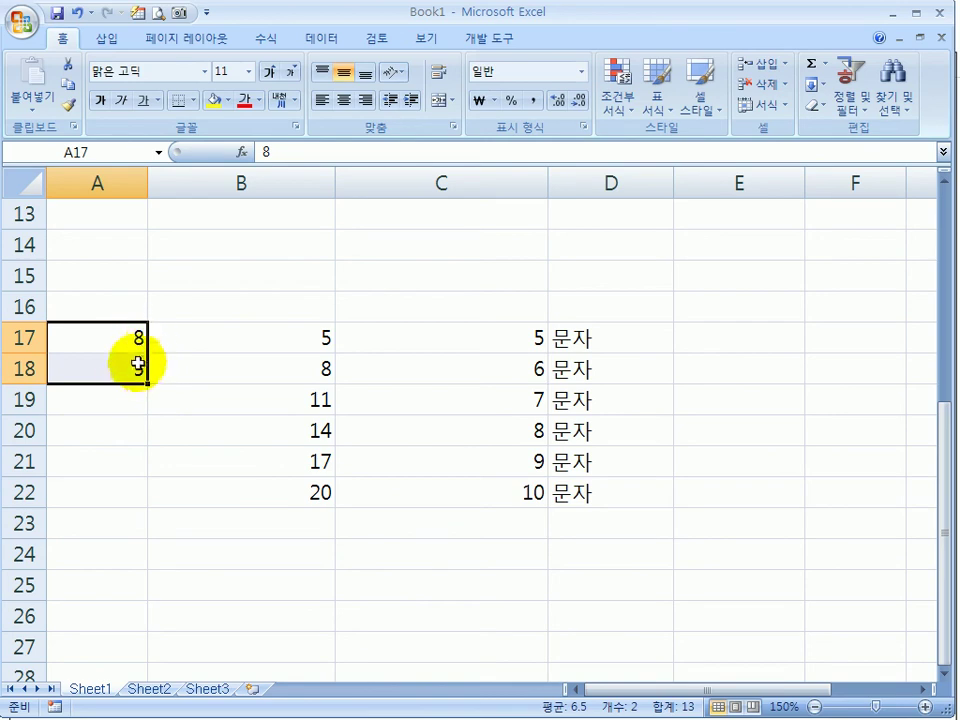
pyautogui.moveTo(153, 380); pyautogui.dragTo(145, 510)
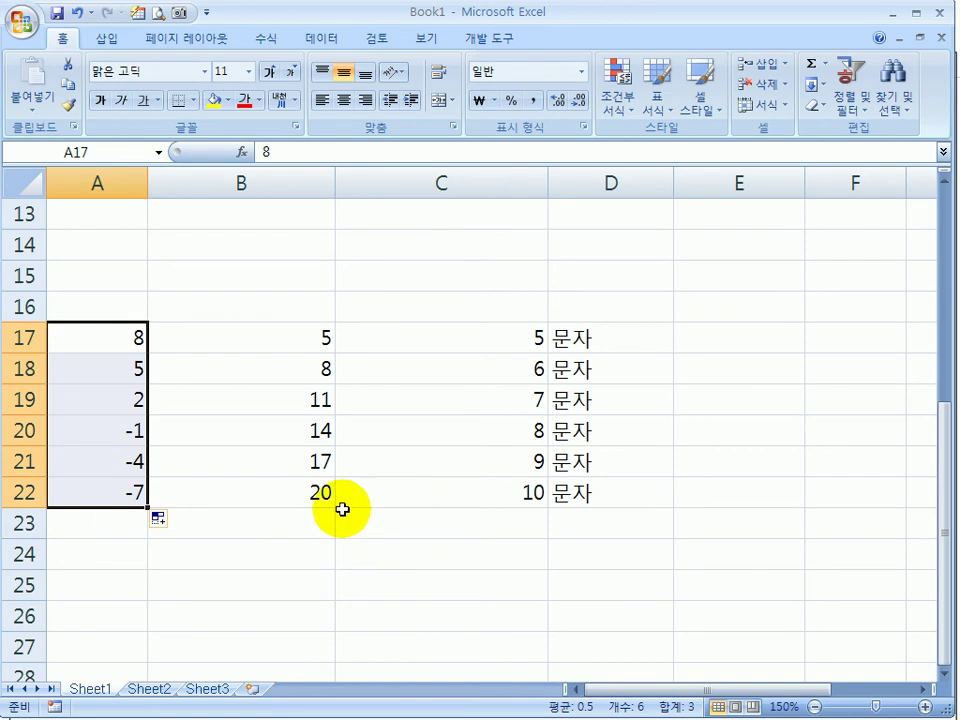
pyautogui.hotkey('ctrl', 'z')
# Fill A17:A18 down to A23 as copies that repeat the values 8 and 5 alternately.
pyautogui.moveTo(138, 341); pyautogui.dragTo(124, 369)
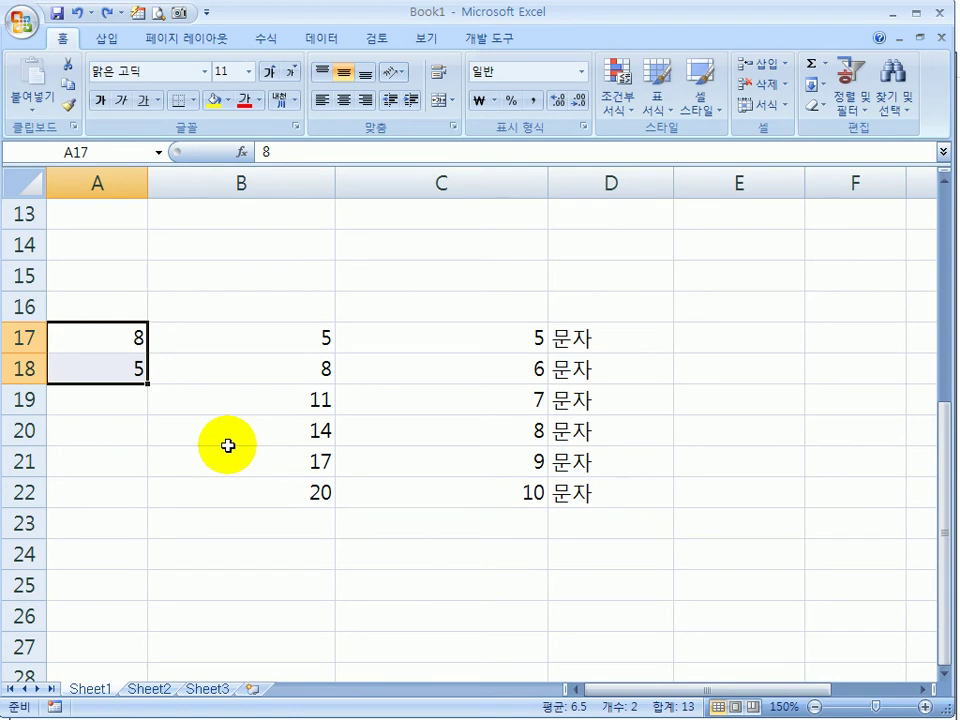
pyautogui.moveTo(149, 384); pyautogui.dragTo(151, 528)
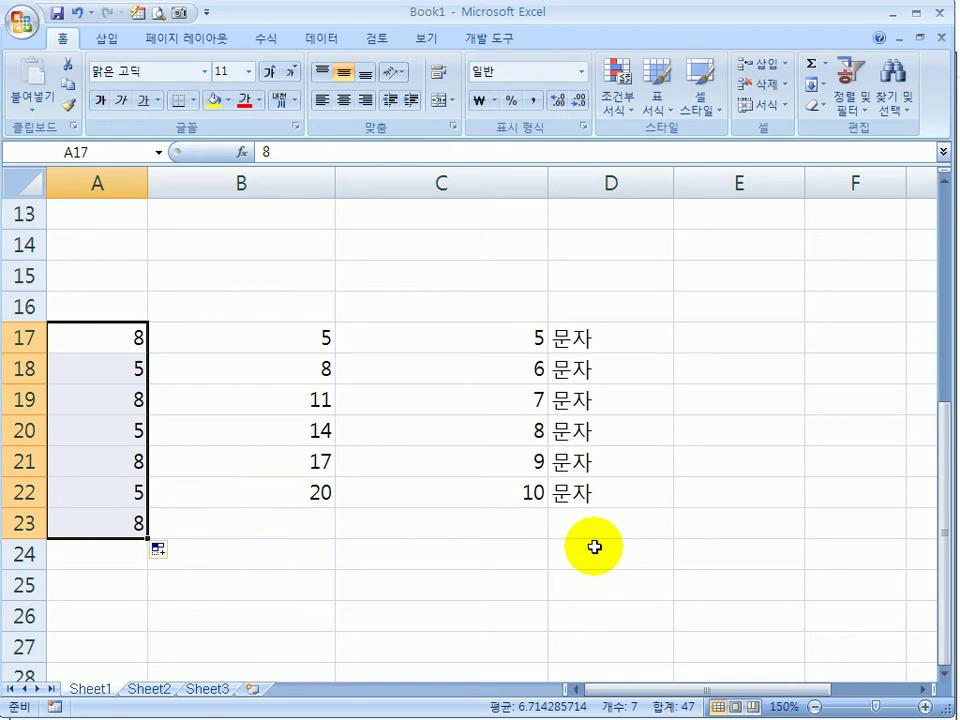
# Change cell D17 to 문자2 and fill it down to D22 as a series with increasing numbers.
pyautogui.doubleClick(615, 338)
pyautogui.press('Return')
pyautogui.press('Return')
pyautogui.click(615, 338)
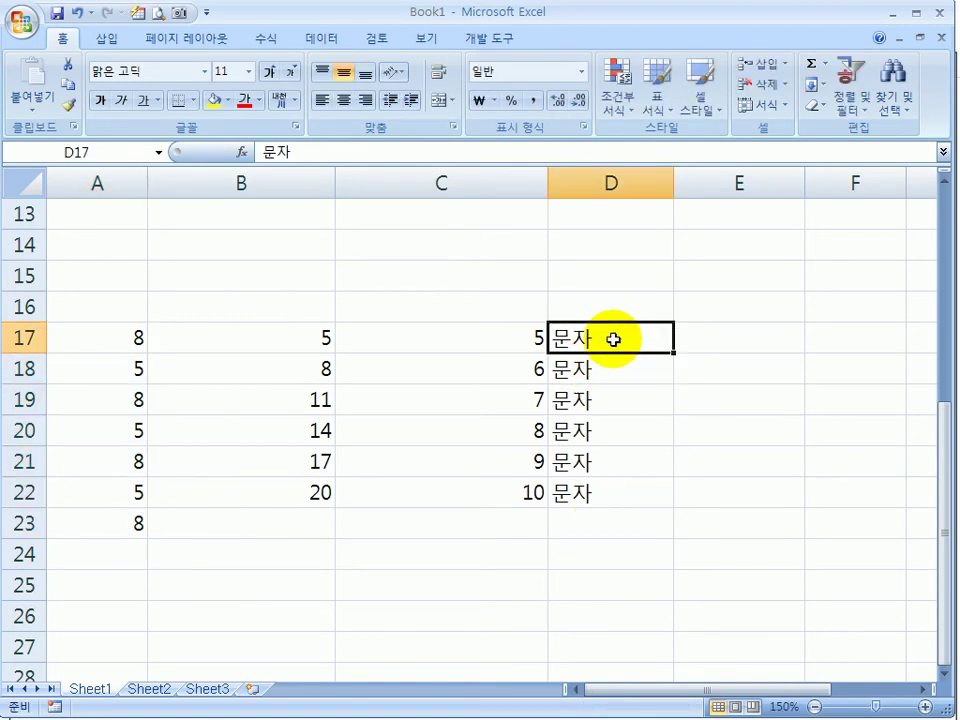
pyautogui.doubleClick(615, 338)
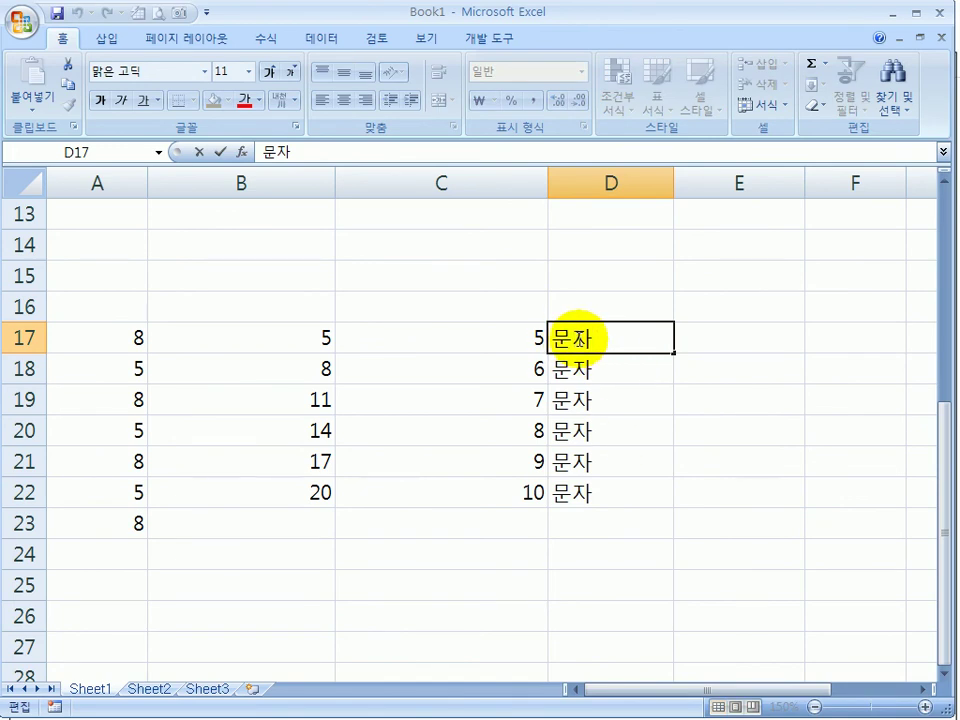
pyautogui.click(598, 364)
pyautogui.click(602, 345)
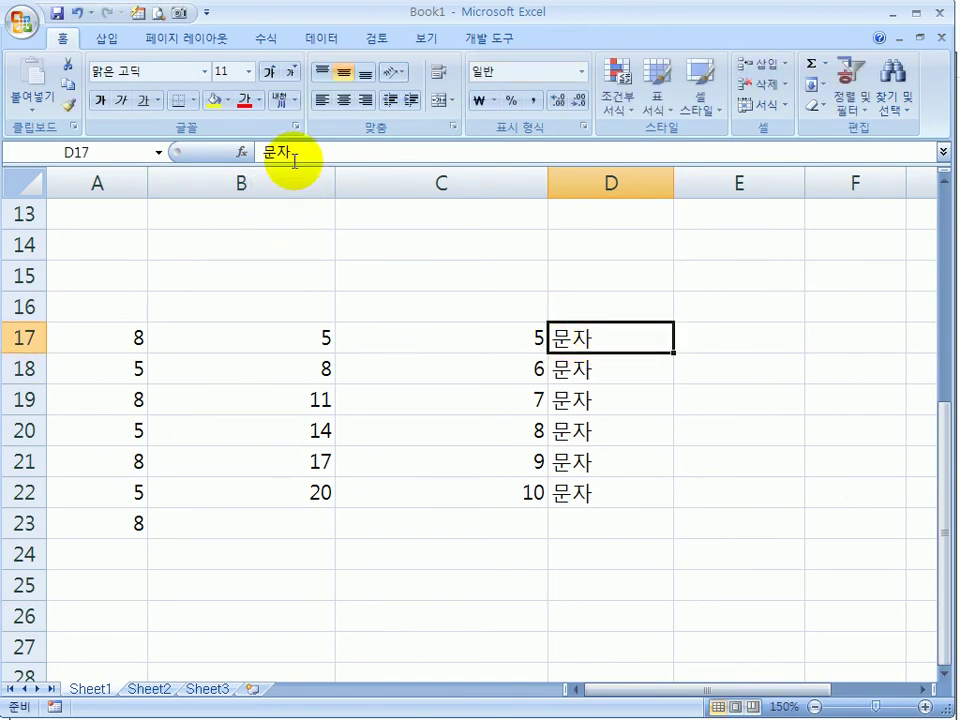
pyautogui.doubleClick(543, 337)
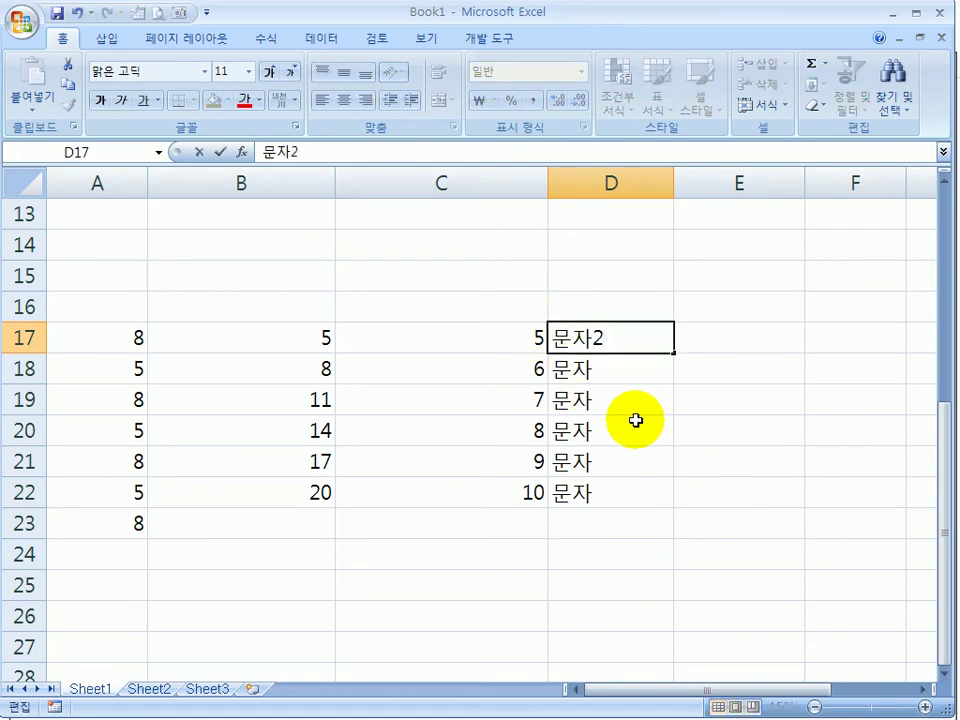
pyautogui.press('Return')
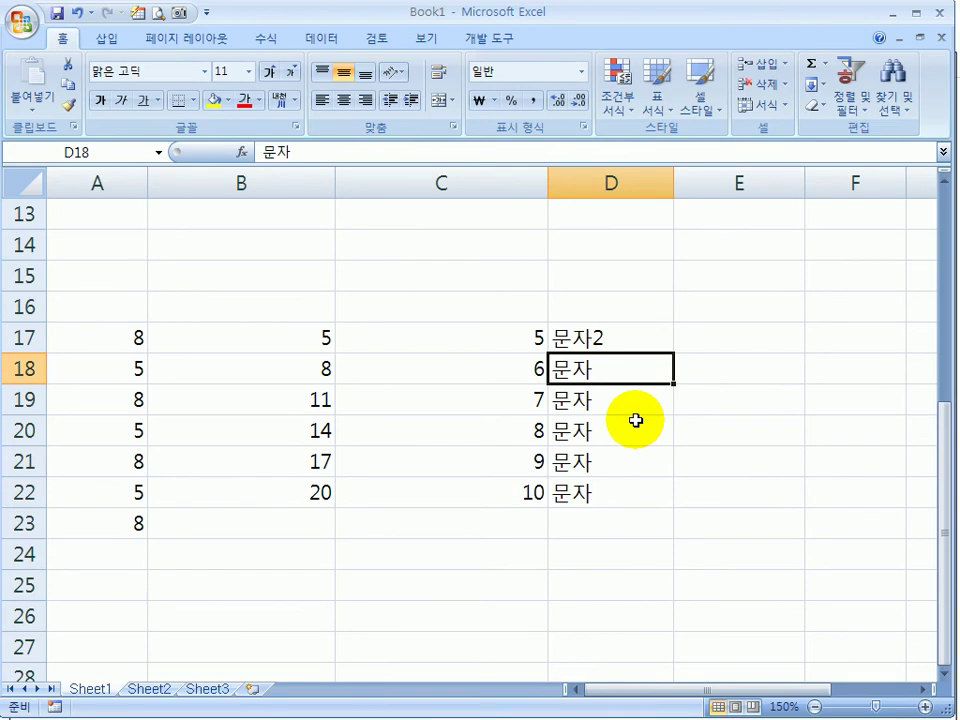
pyautogui.click(639, 337)
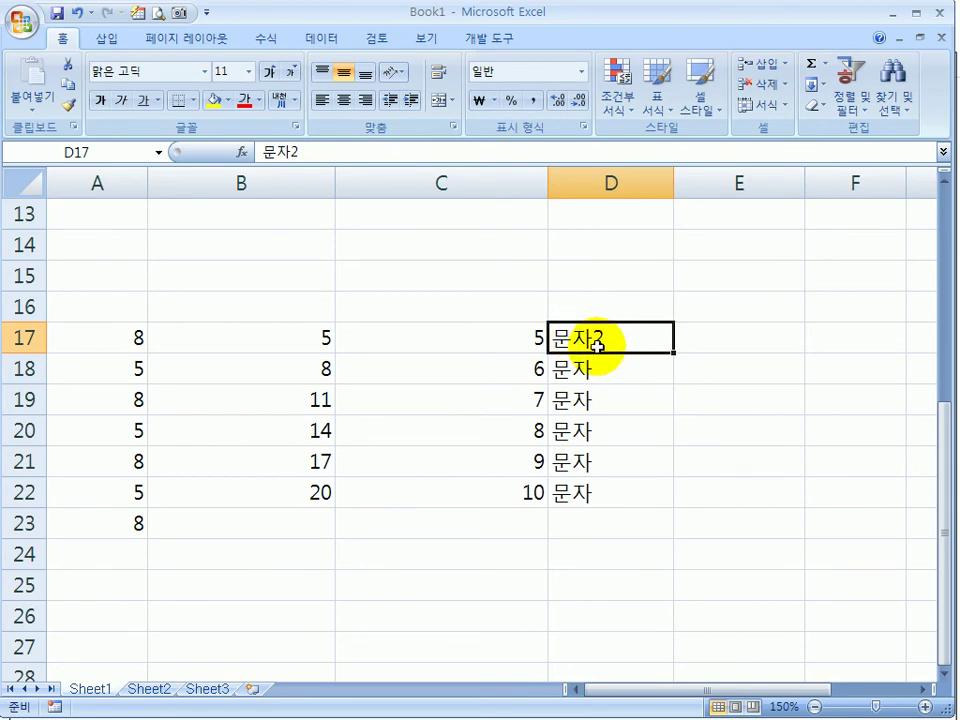
pyautogui.moveTo(676, 354); pyautogui.dragTo(672, 507)
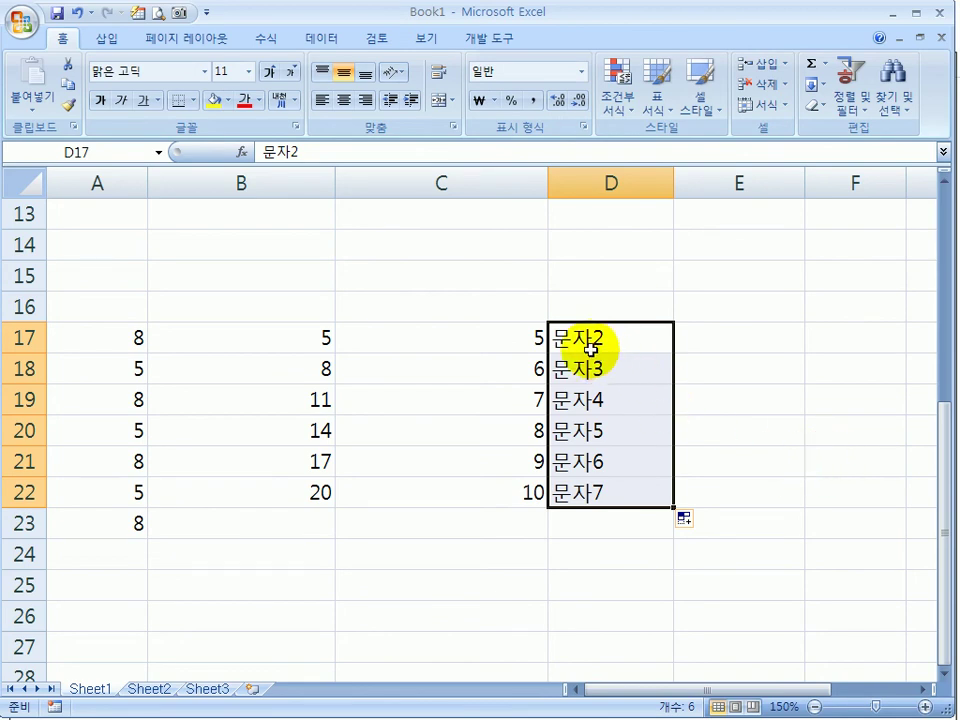
# Add a leading 2 to D17 so it reads 2문자2, and fill it down to D22.
pyautogui.doubleClick(628, 341)
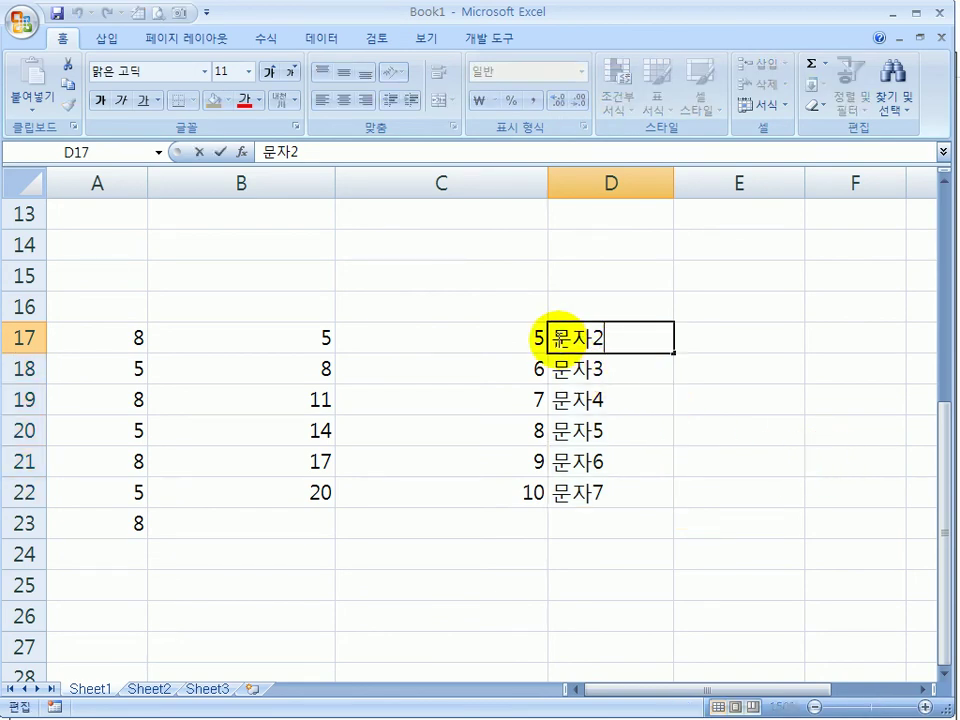
pyautogui.write('2')
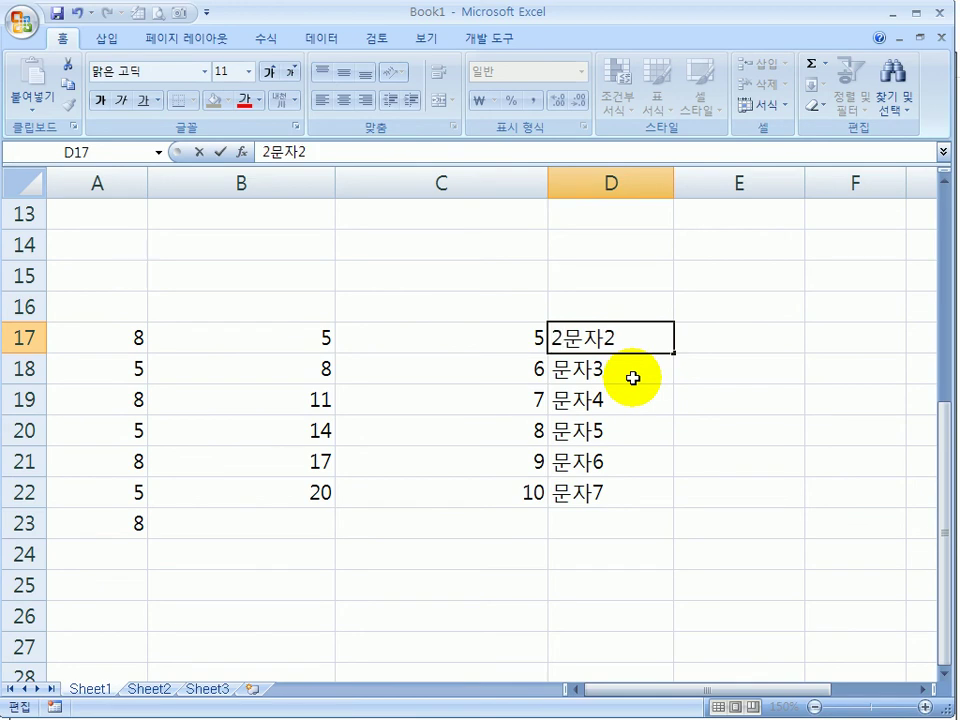
pyautogui.click(633, 378)
pyautogui.click(628, 338)
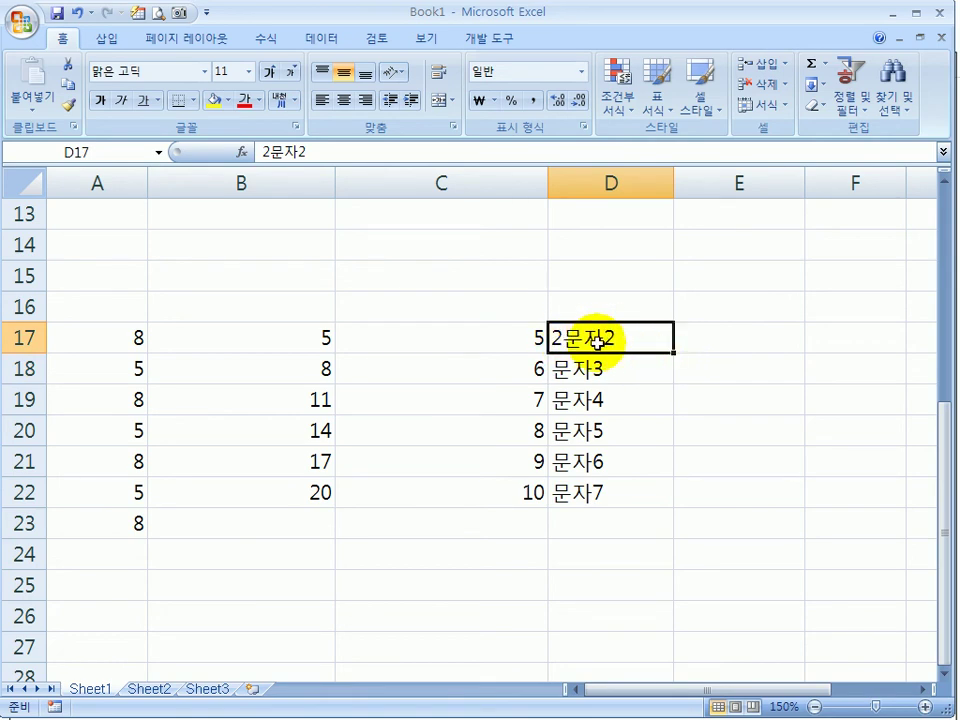
pyautogui.moveTo(673, 349); pyautogui.dragTo(673, 500)
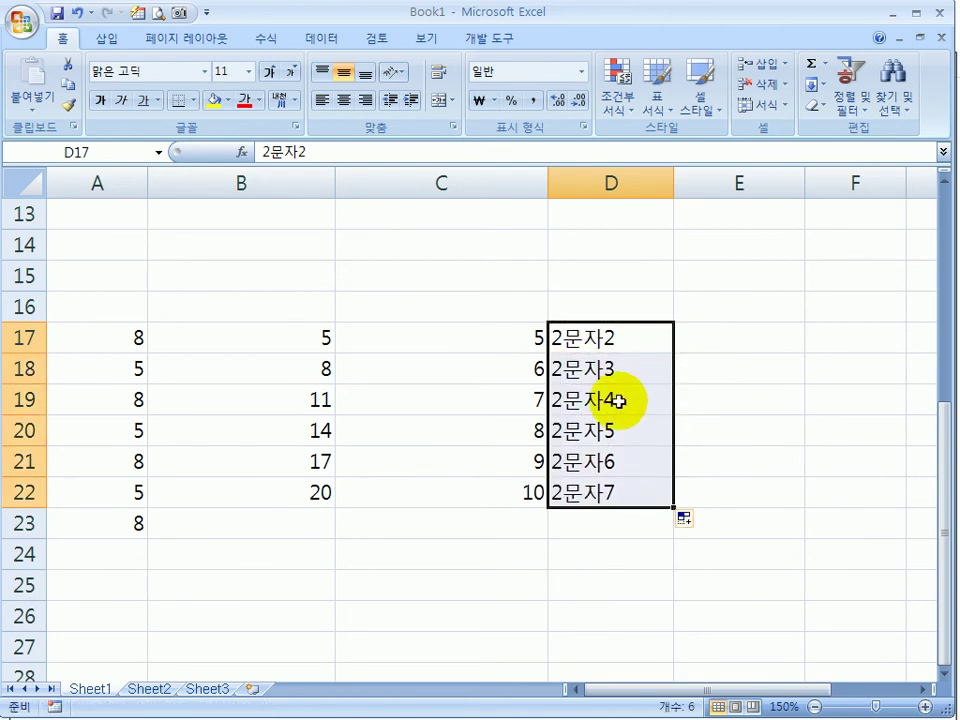
# Enter 월요일 in cell E17 and fill the weekday series down to E22.
pyautogui.click(760, 335)
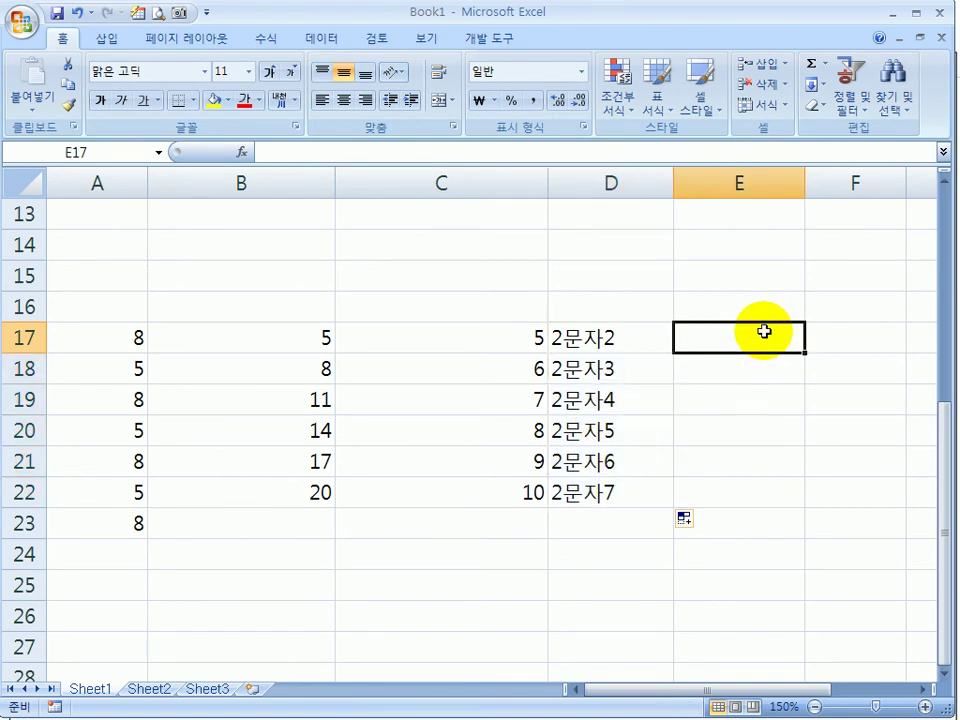
pyautogui.write('월요')
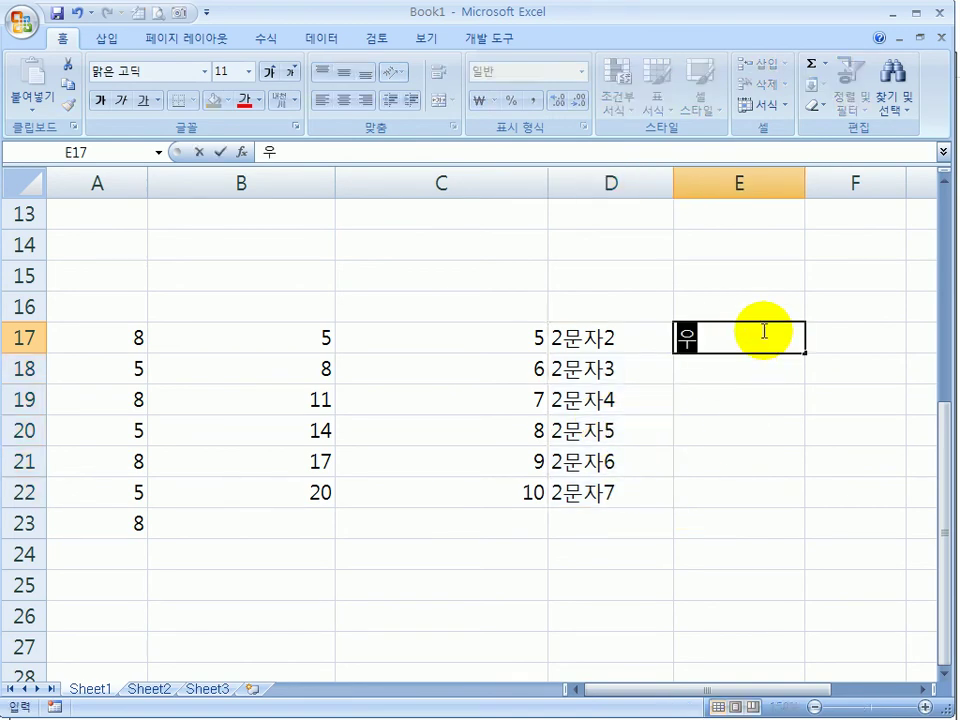
pyautogui.write('이')
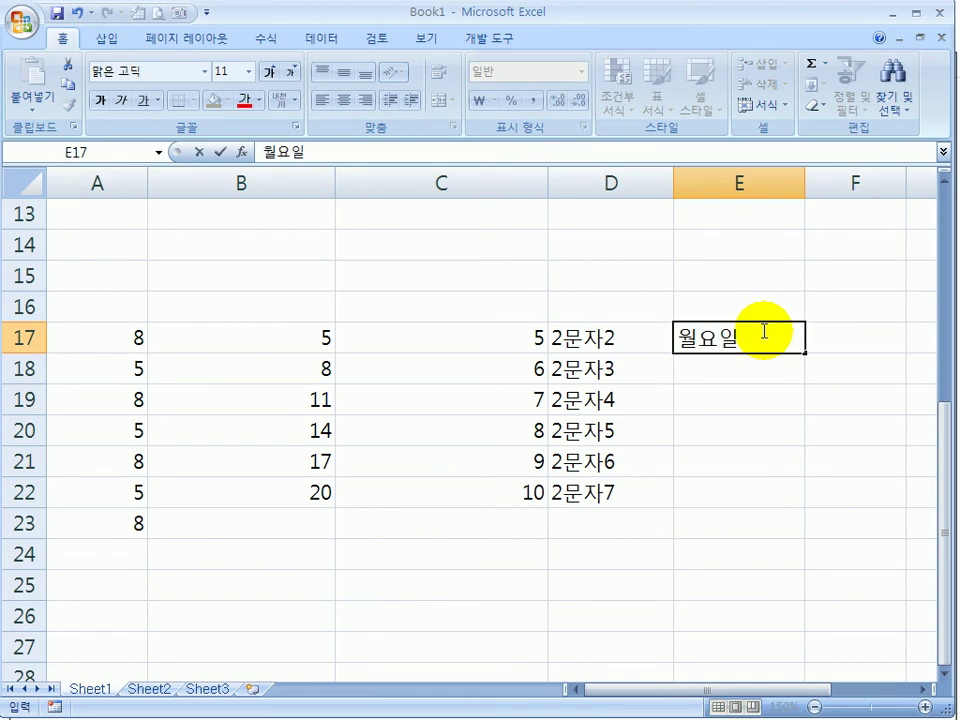
pyautogui.press('Return')
pyautogui.click(750, 333)
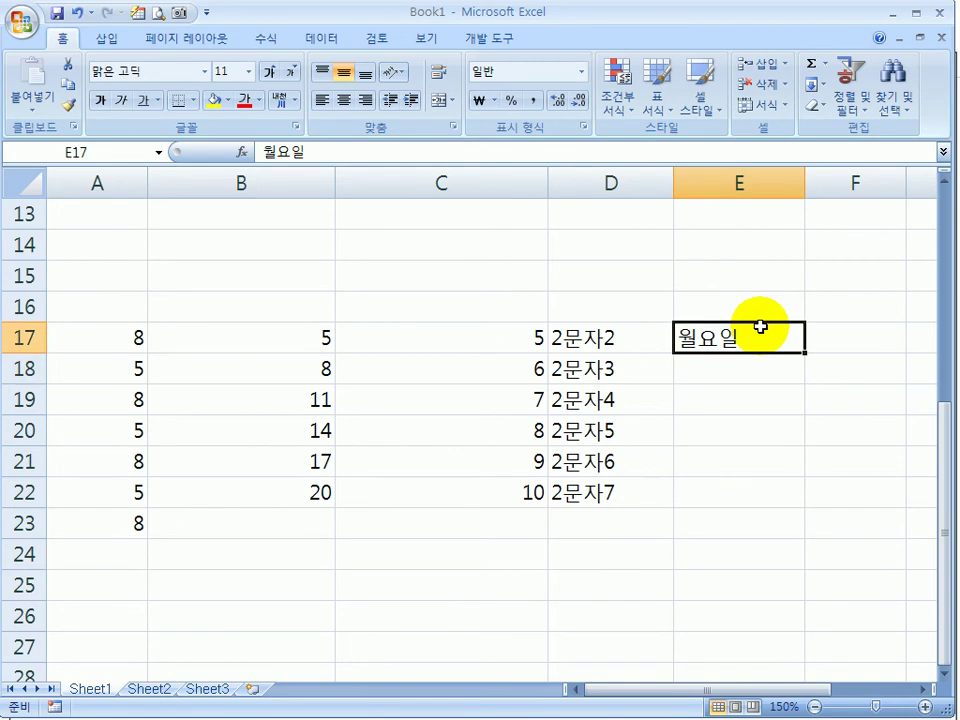
pyautogui.moveTo(804, 354); pyautogui.dragTo(805, 506)
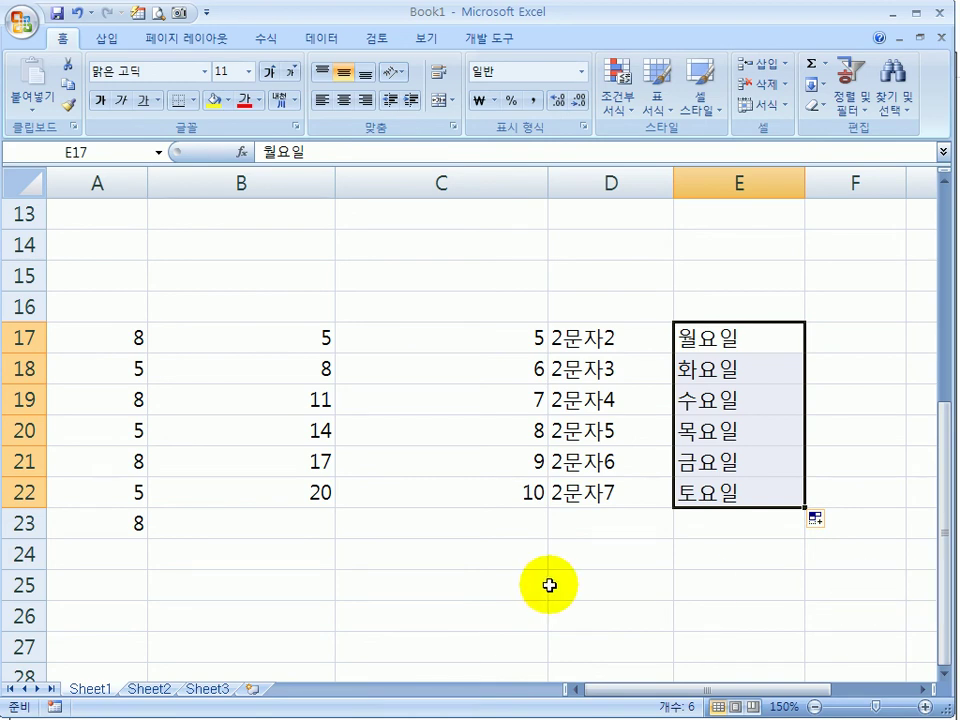
# Enter 월 in cell C23 and fill the short weekday series down to C26.
pyautogui.click(479, 529)
pyautogui.write('우')
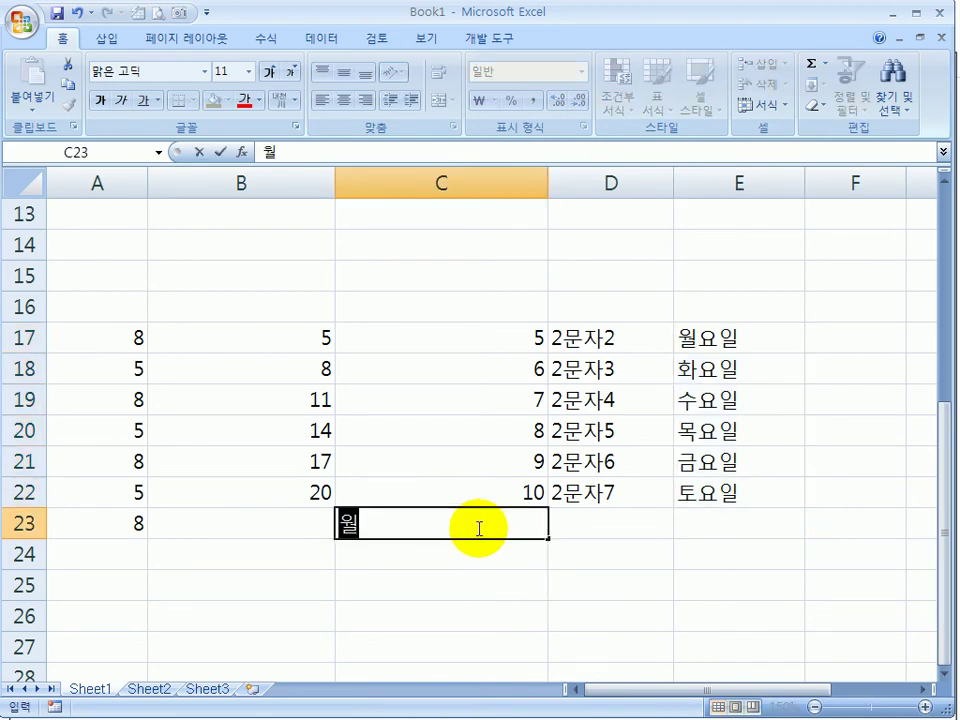
pyautogui.press('Return')
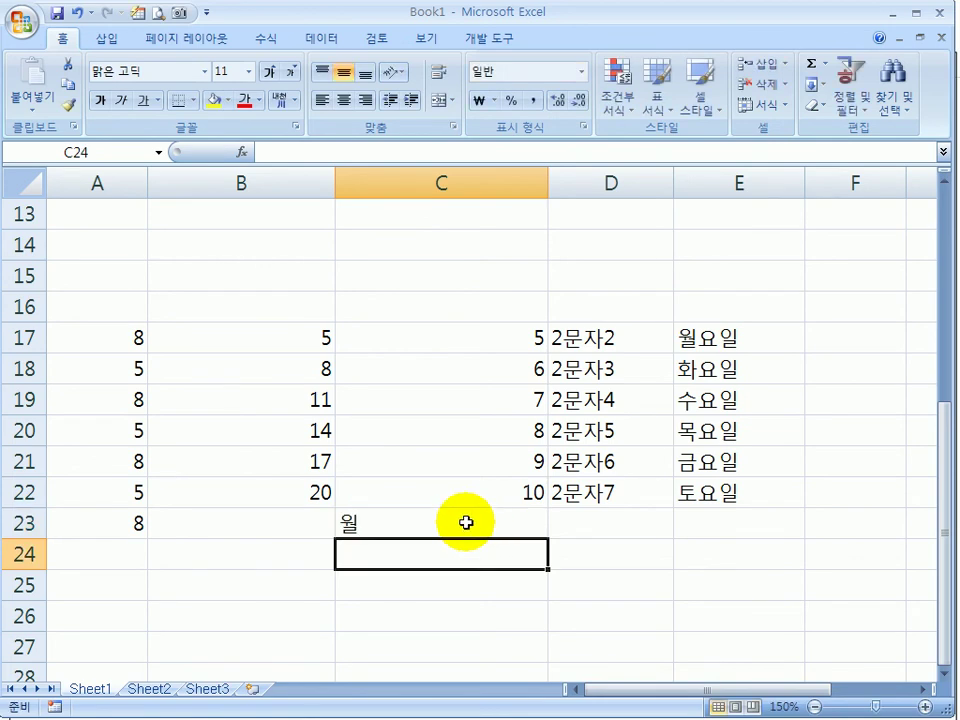
pyautogui.click(467, 521)
pyautogui.moveTo(550, 541); pyautogui.dragTo(545, 617)
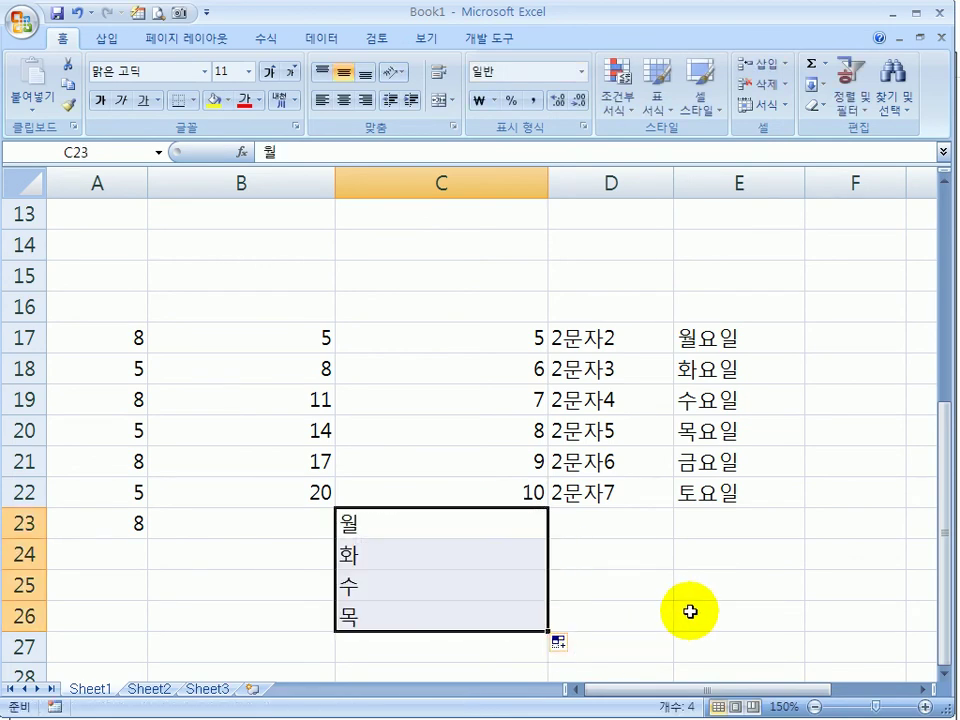
pyautogui.click(709, 583)
# Replace E18 with 수요일 and extend E17:E18 as an every-other-day series down to E19.
pyautogui.click(723, 368)
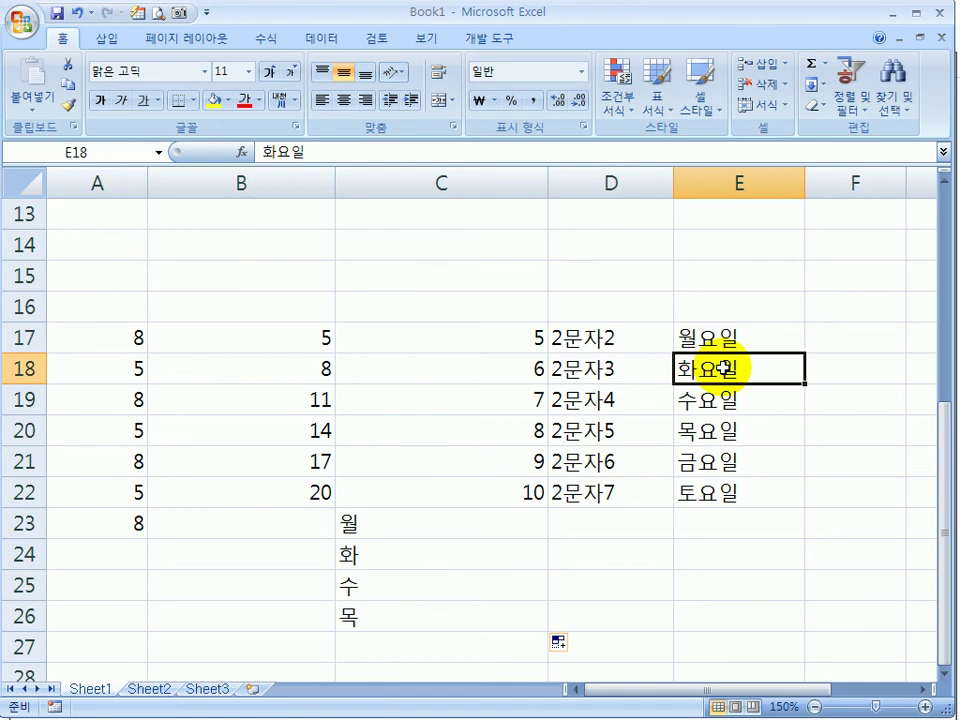
pyautogui.write('수요이')
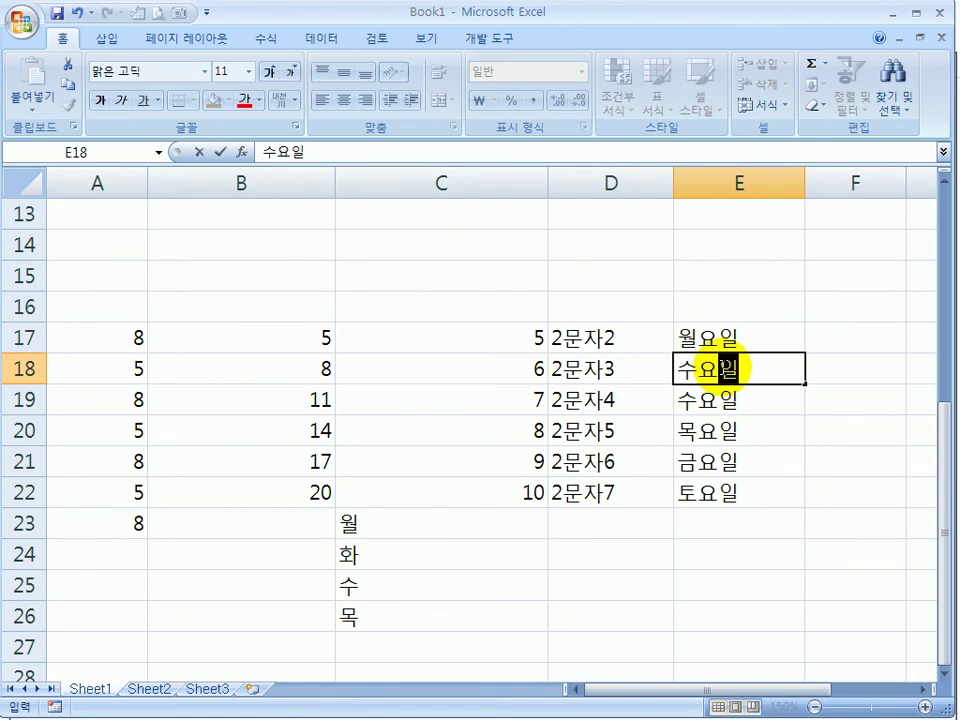
pyautogui.press('Return')
pyautogui.moveTo(729, 350); pyautogui.dragTo(762, 372)
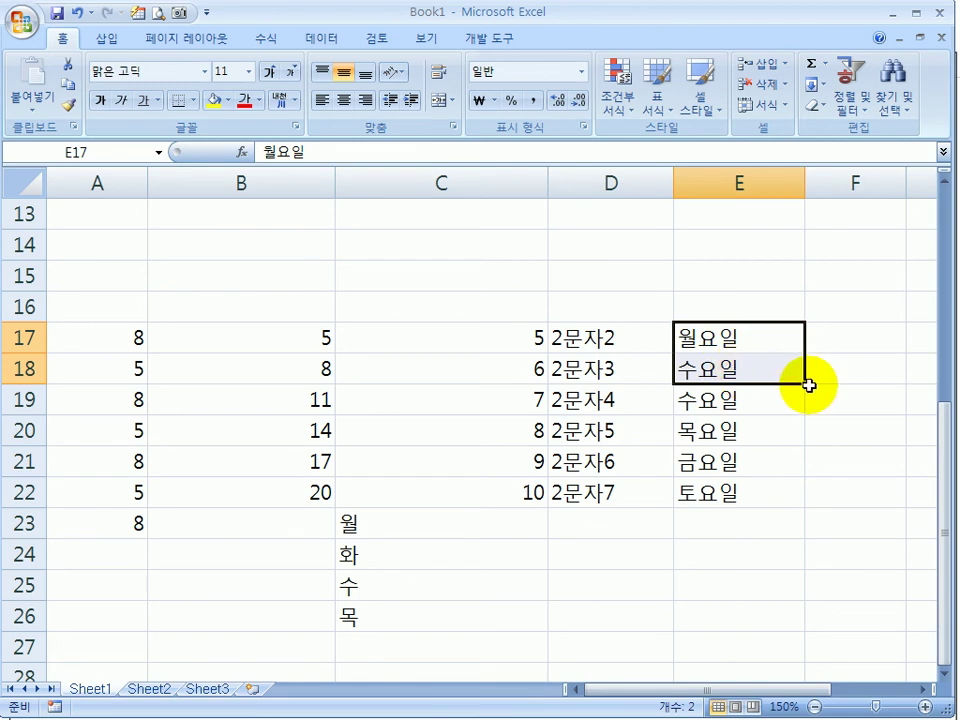
pyautogui.moveTo(806, 385); pyautogui.dragTo(804, 410)
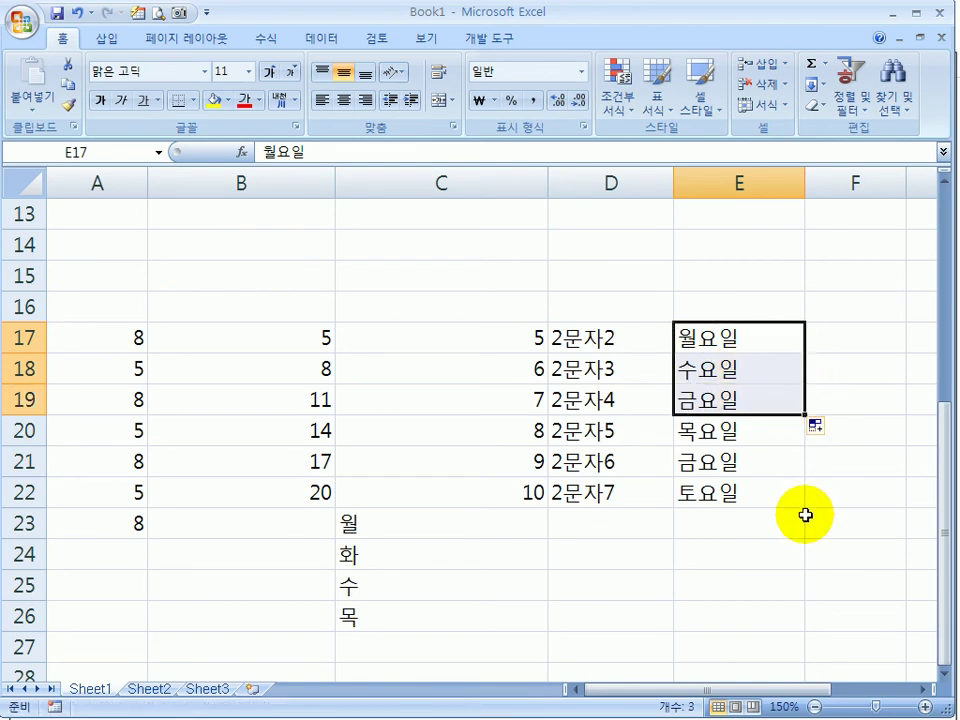
pyautogui.click(807, 515)
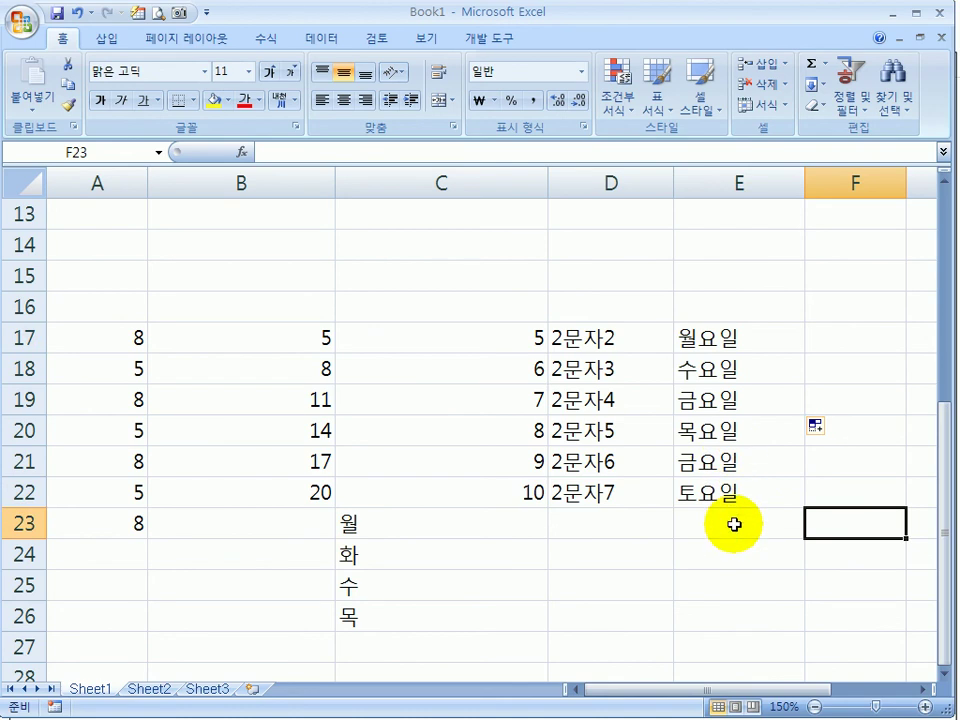
# Open the custom lists editor from the basic settings of the Excel options.
pyautogui.click(25, 23)
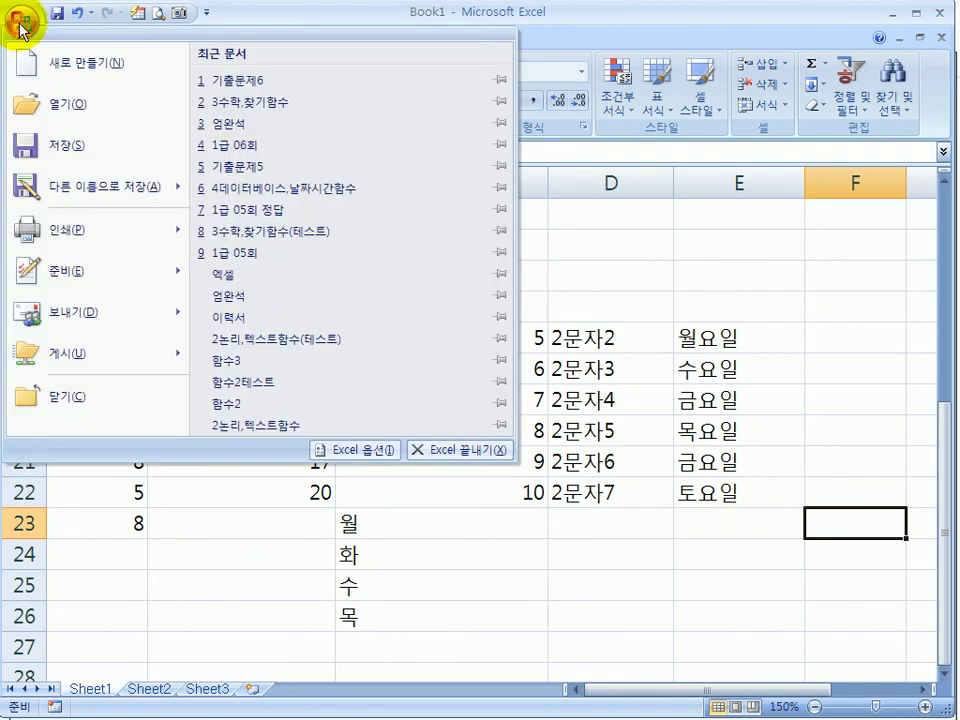
pyautogui.click(348, 450)
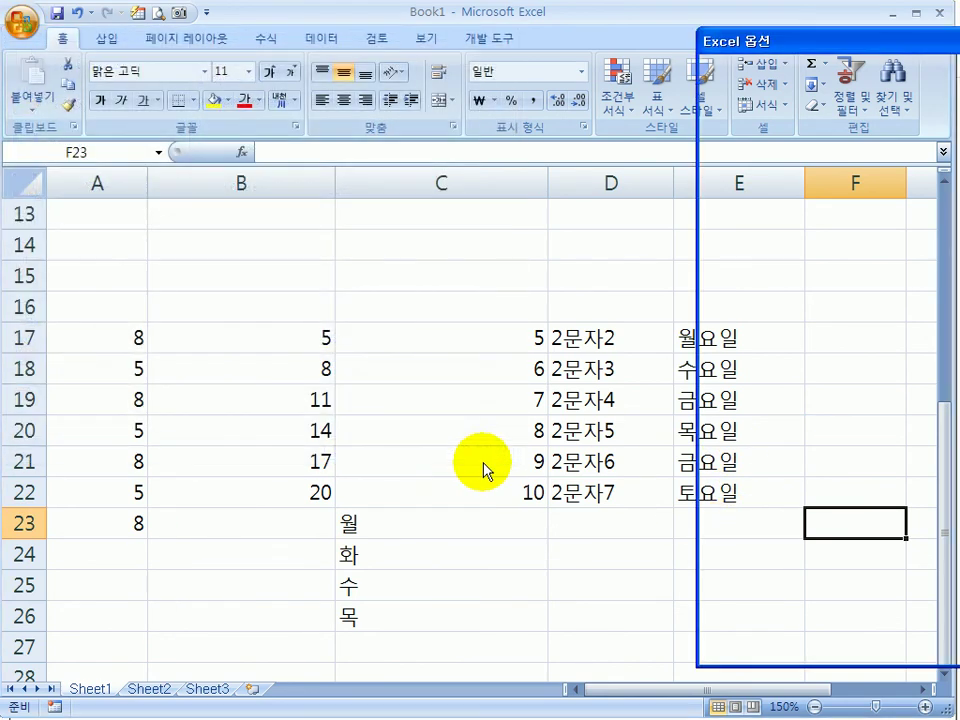
pyautogui.click(743, 203)
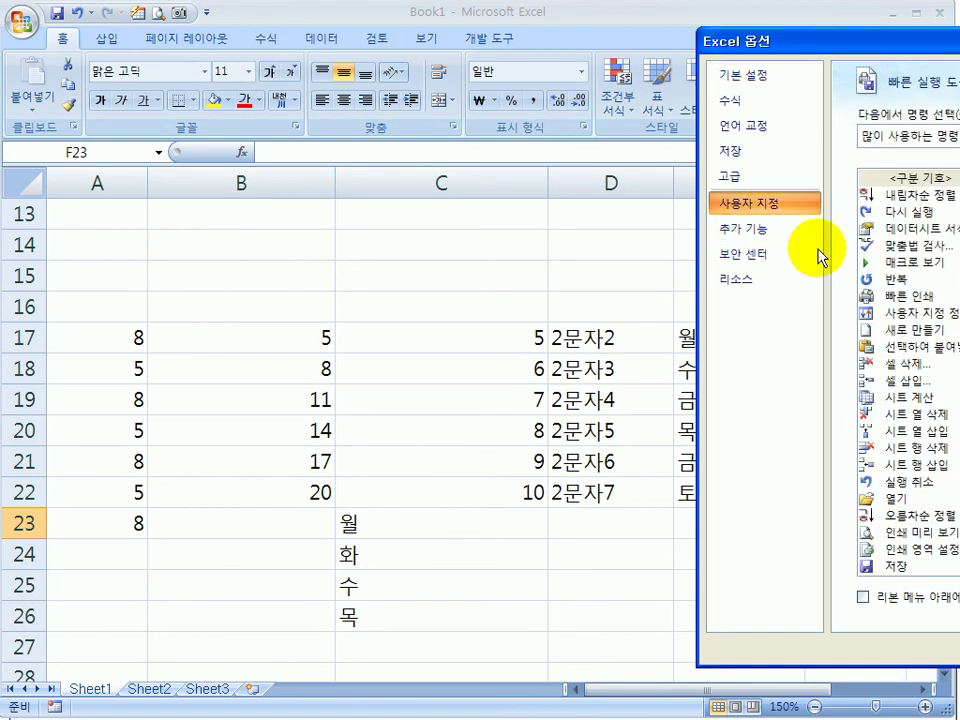
pyautogui.click(780, 75)
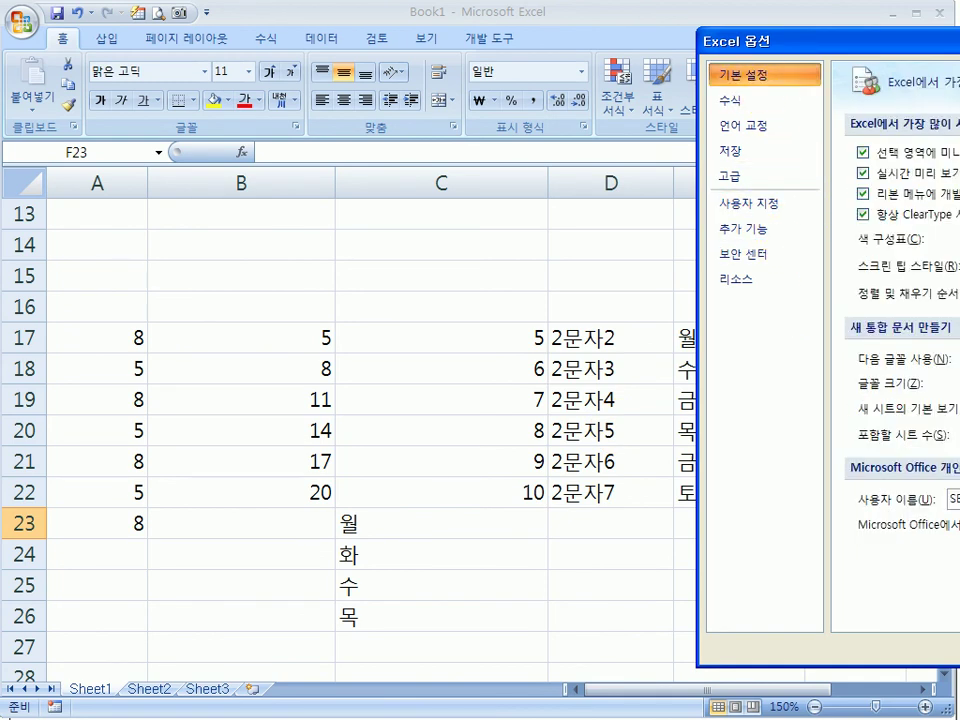
pyautogui.click(959, 293)
# Examine the entries of the full weekday list, the 레드, 화이트, 디저트 list and the 지상파, 위성, 지상파+평균 list.
pyautogui.moveTo(236, 56)
pyautogui.mouseDown()
pyautogui.moveTo(237, 100)
pyautogui.moveTo(236, 64)
pyautogui.mouseUp()
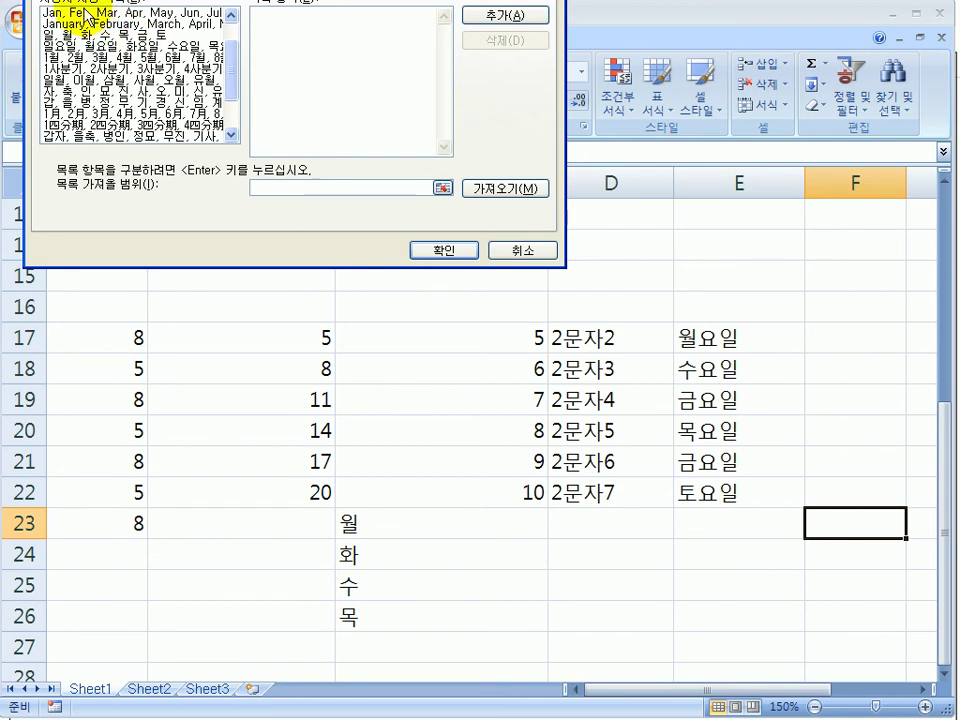
pyautogui.moveTo(232, 75); pyautogui.dragTo(236, 86)
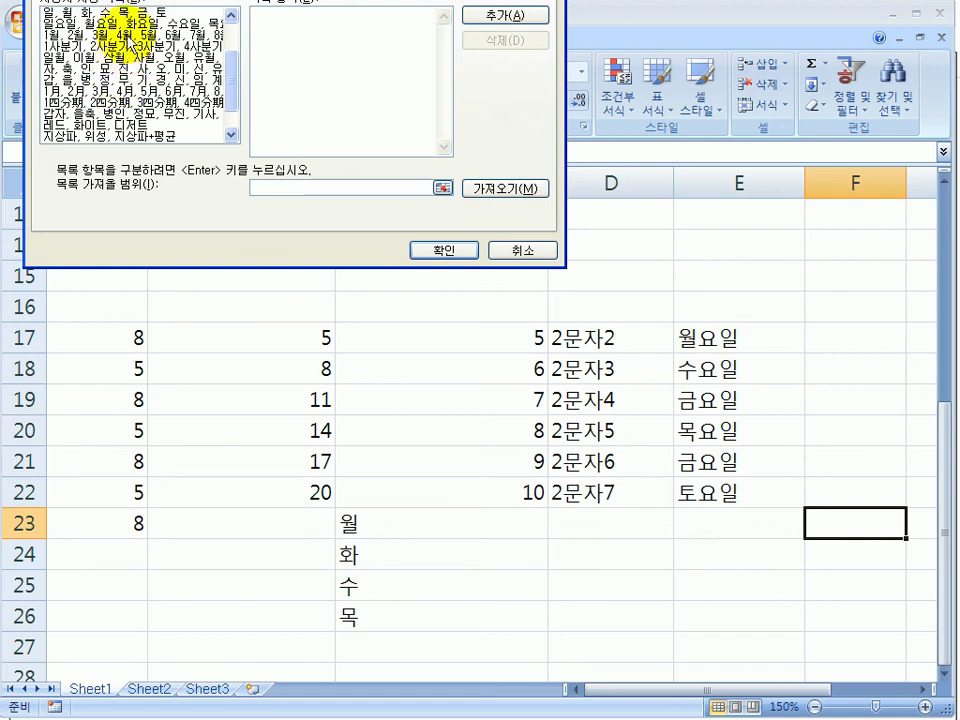
pyautogui.click(118, 24)
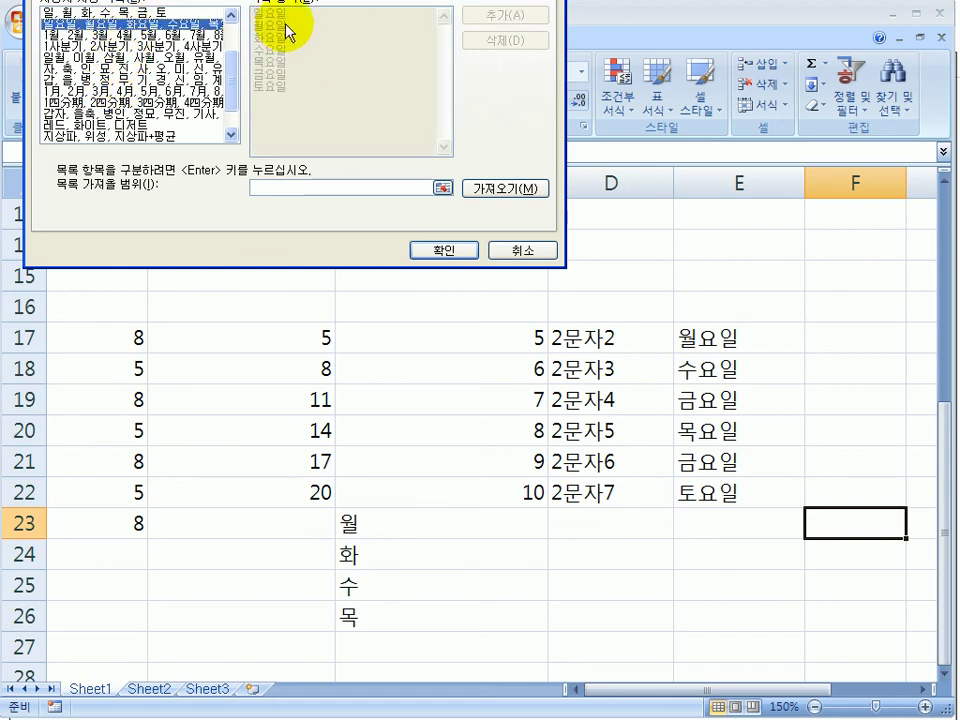
pyautogui.click(105, 125)
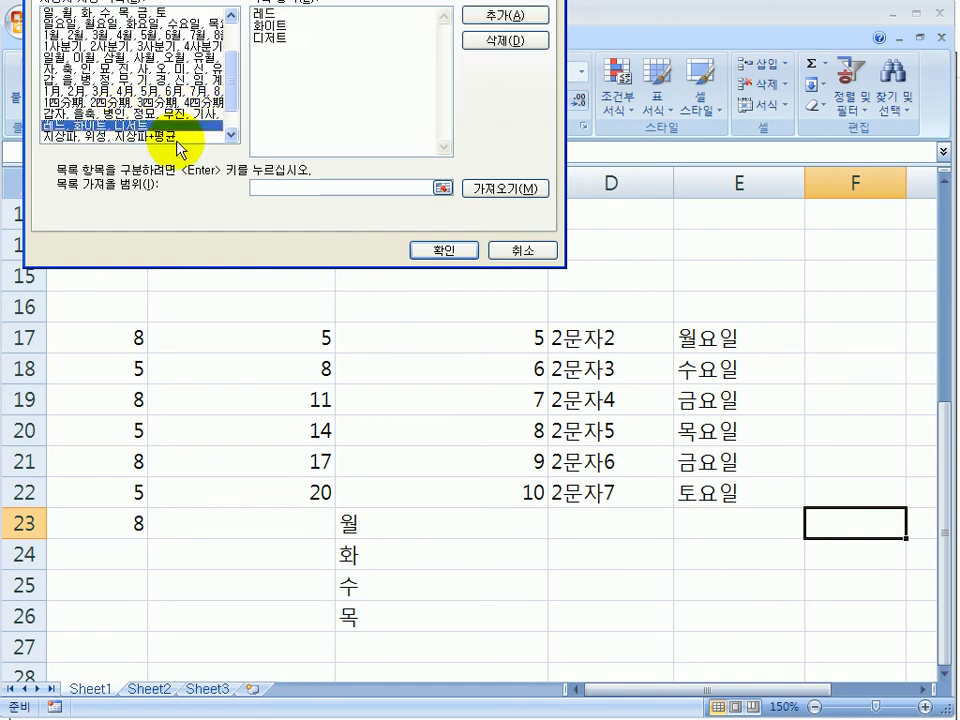
pyautogui.click(153, 138)
pyautogui.moveTo(229, 75); pyautogui.dragTo(232, 112)
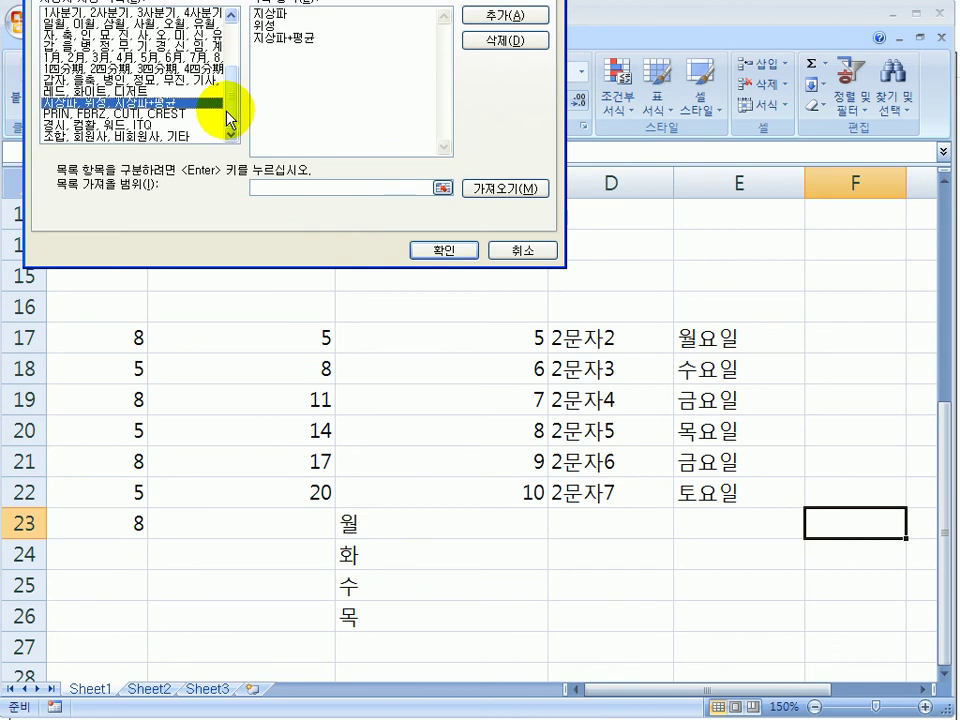
# Permanently delete the custom list PRIN, FBRZ, CUTI, CREST.
pyautogui.click(175, 114)
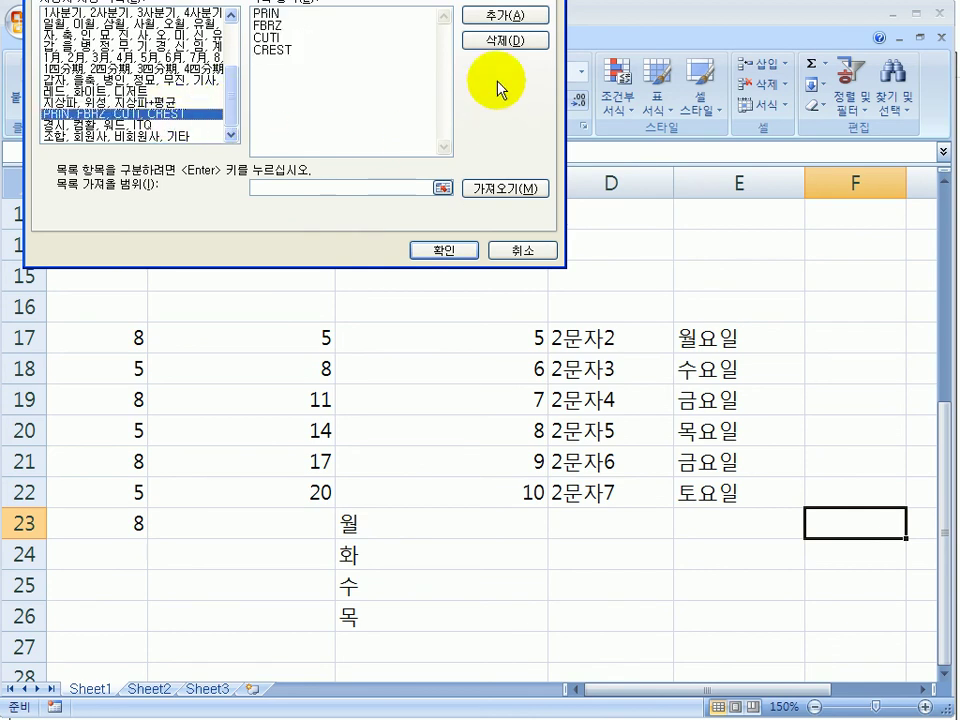
pyautogui.click(503, 42)
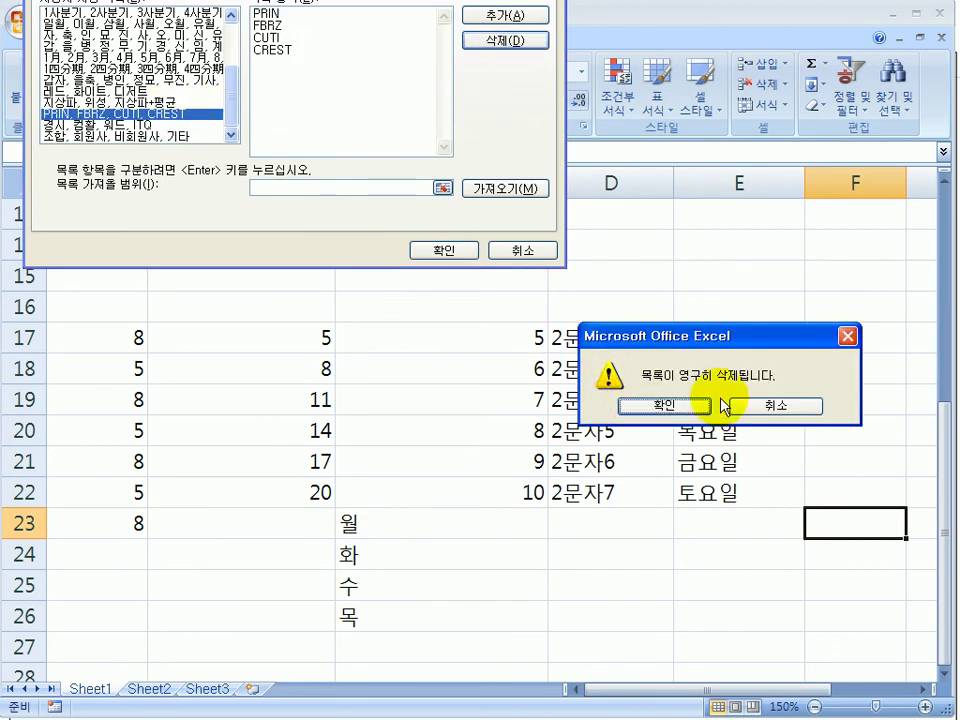
pyautogui.click(684, 406)
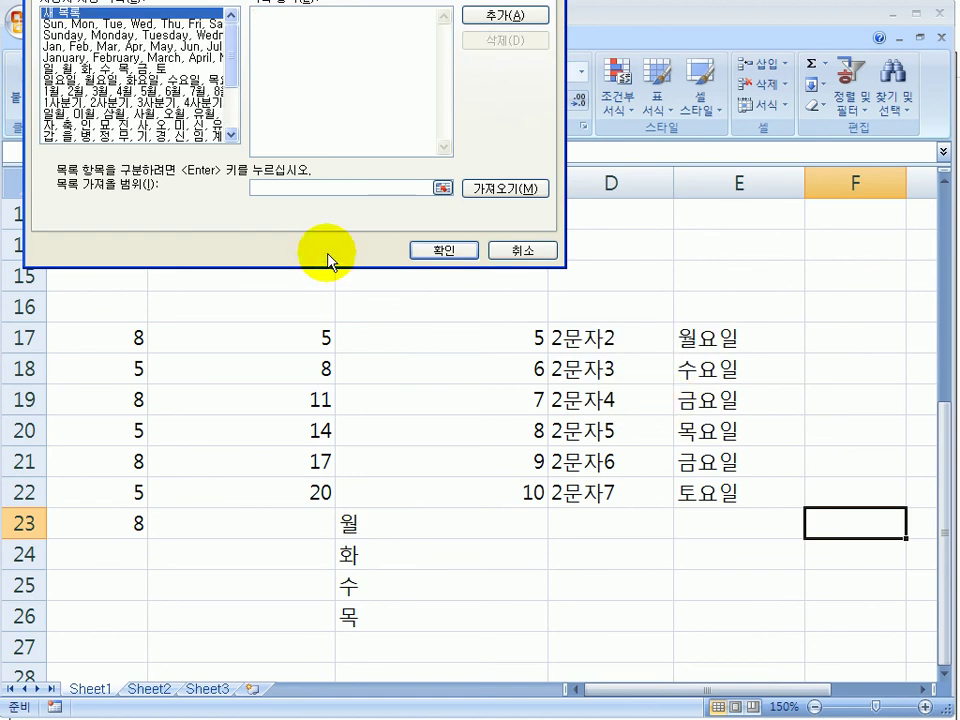
# View the built-in January, February, March list and leave the custom lists editor and the Excel options without applying anything.
pyautogui.click(108, 57)
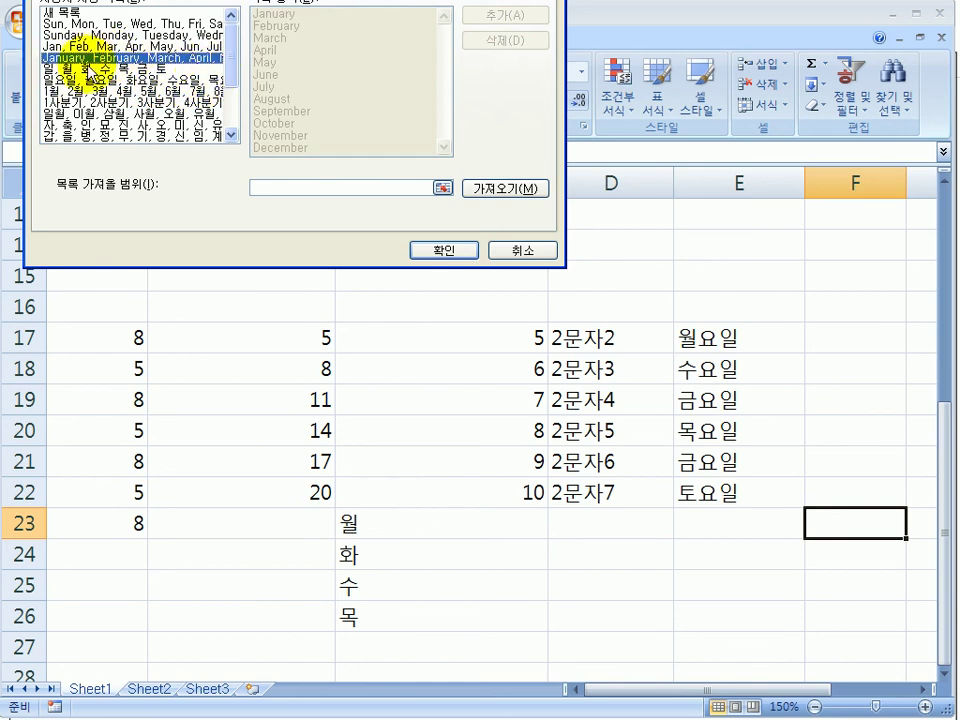
pyautogui.click(513, 252)
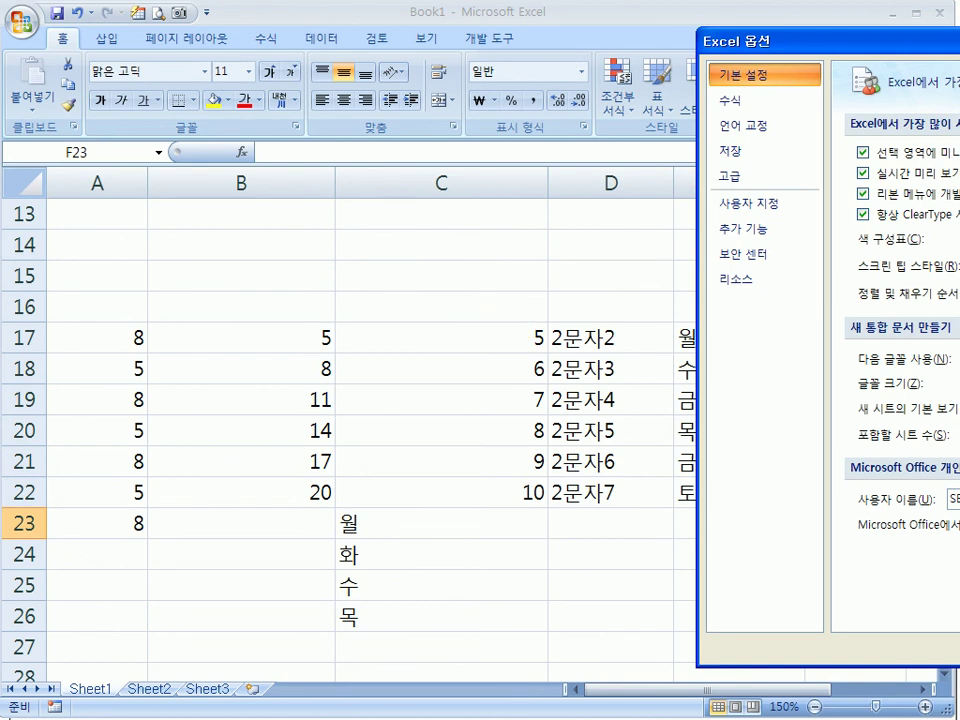
pyautogui.press('Escape')
# Switch to the lecture notes on page 21 and underline 숫자 데이터, 복사 and Ctrl in red in the fill handle section.
pyautogui.click(453, 266)
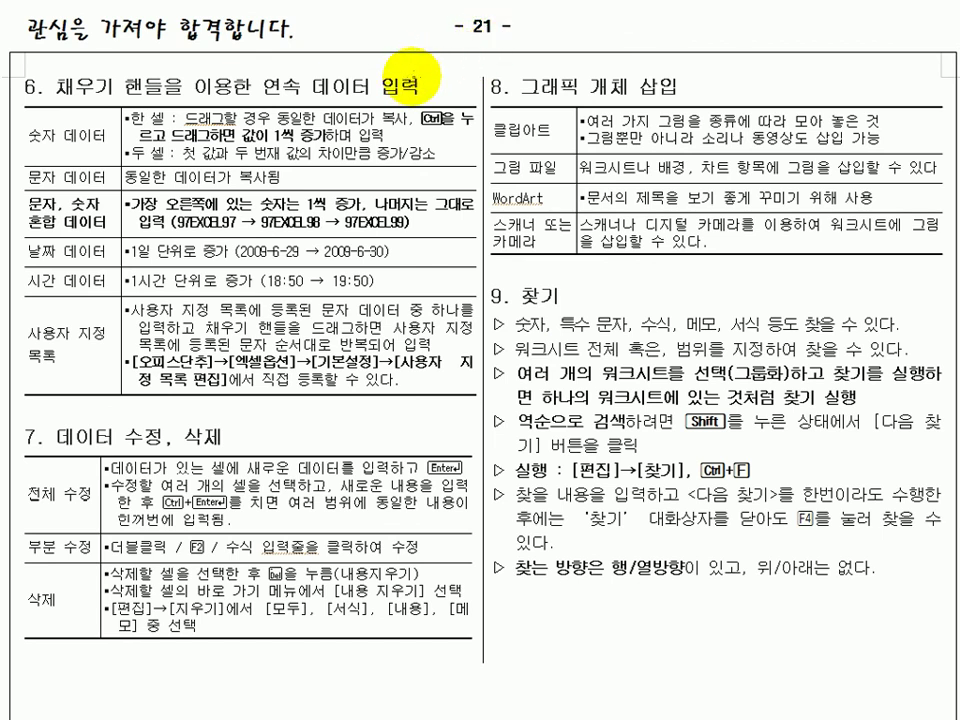
pyautogui.moveTo(20, 147); pyautogui.dragTo(42, 148)
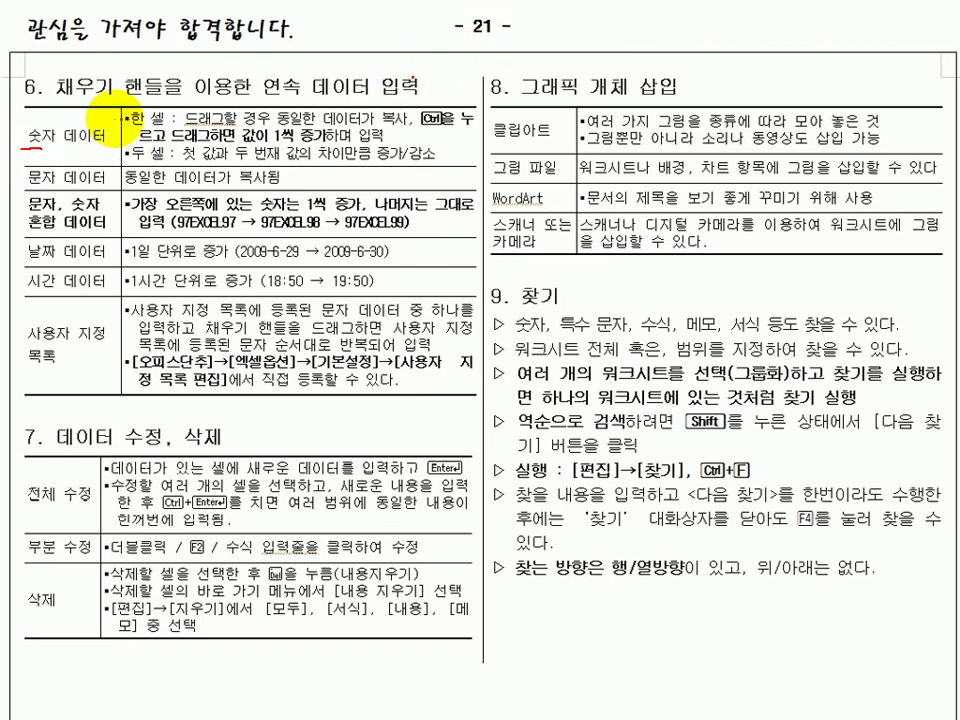
pyautogui.moveTo(377, 122)
pyautogui.mouseDown()
pyautogui.moveTo(392, 120)
pyautogui.moveTo(416, 88)
pyautogui.mouseUp()
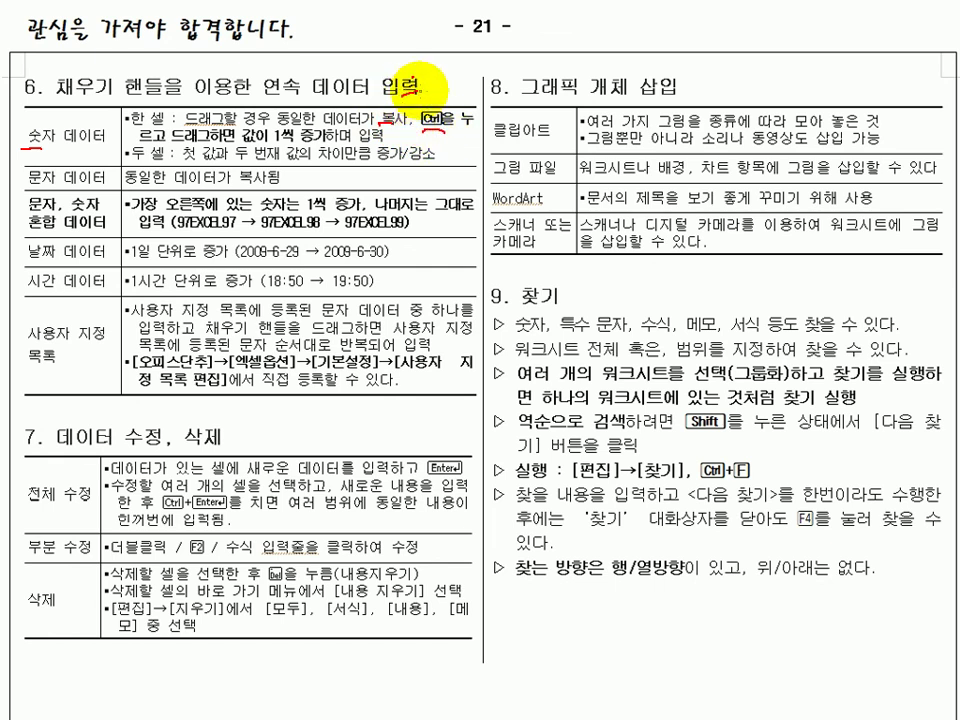